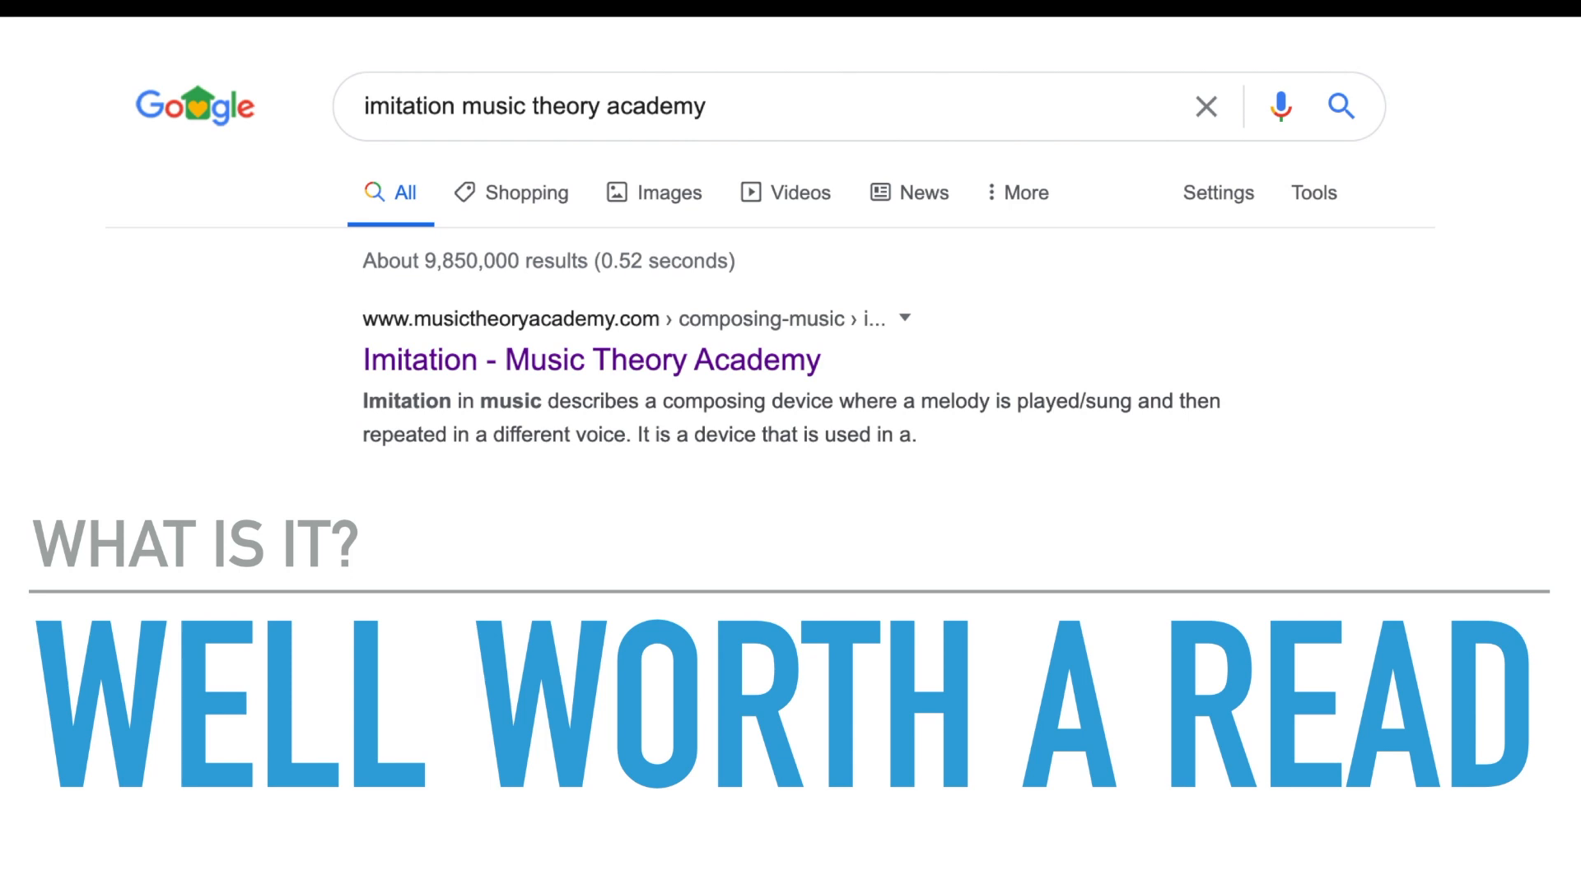
# Step: Leave the slideshow, switch to Logic Pro X and play the backing loop from the start to bar 5
pyautogui.press('Escape')
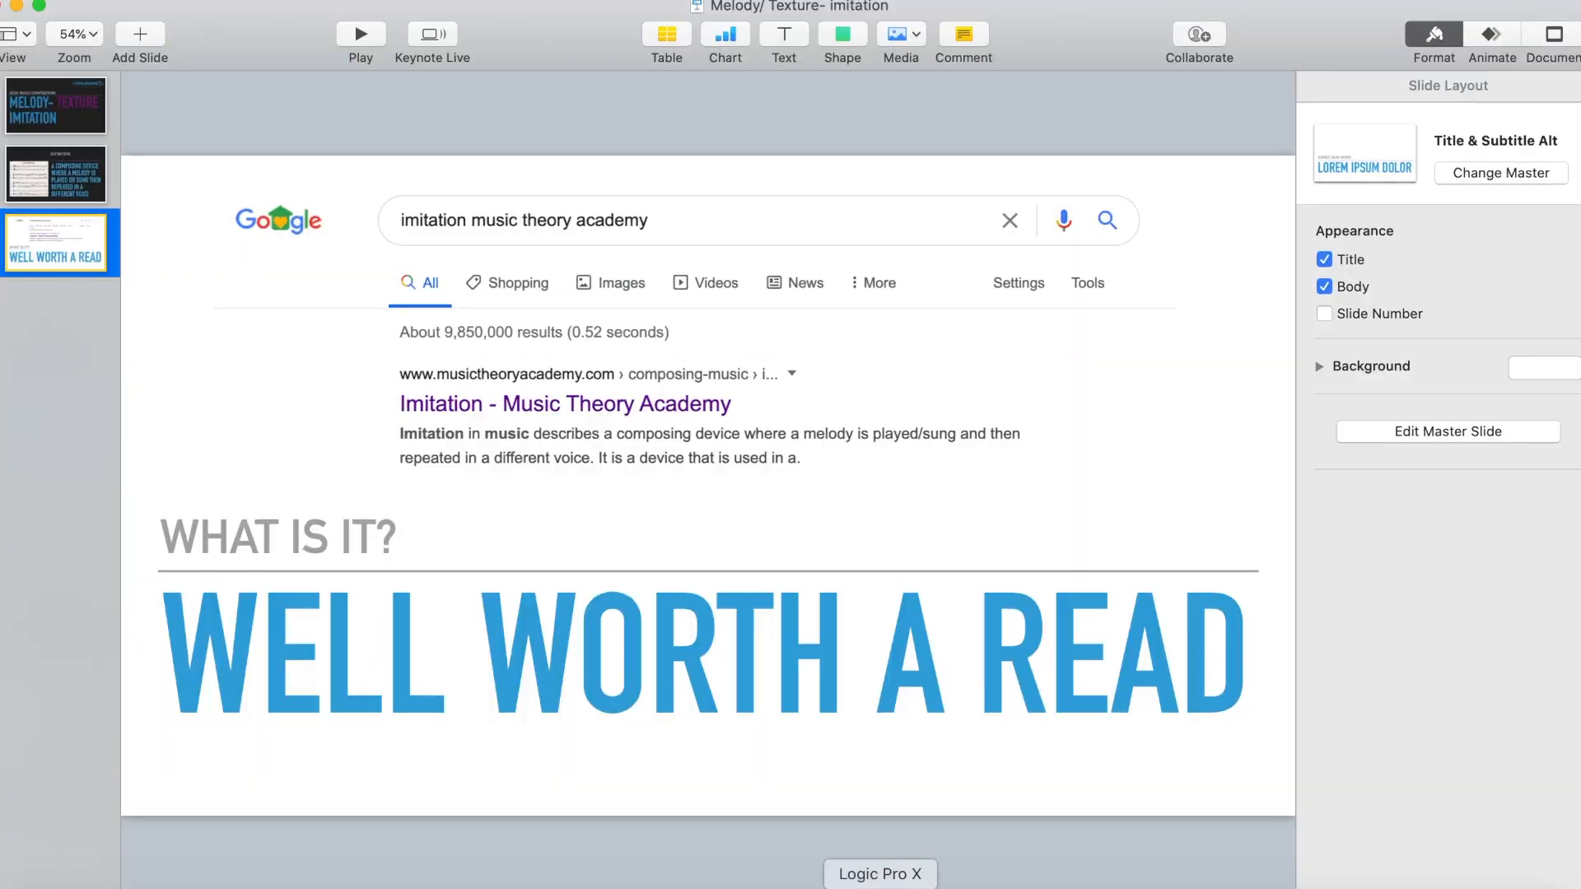
pyautogui.click(880, 886)
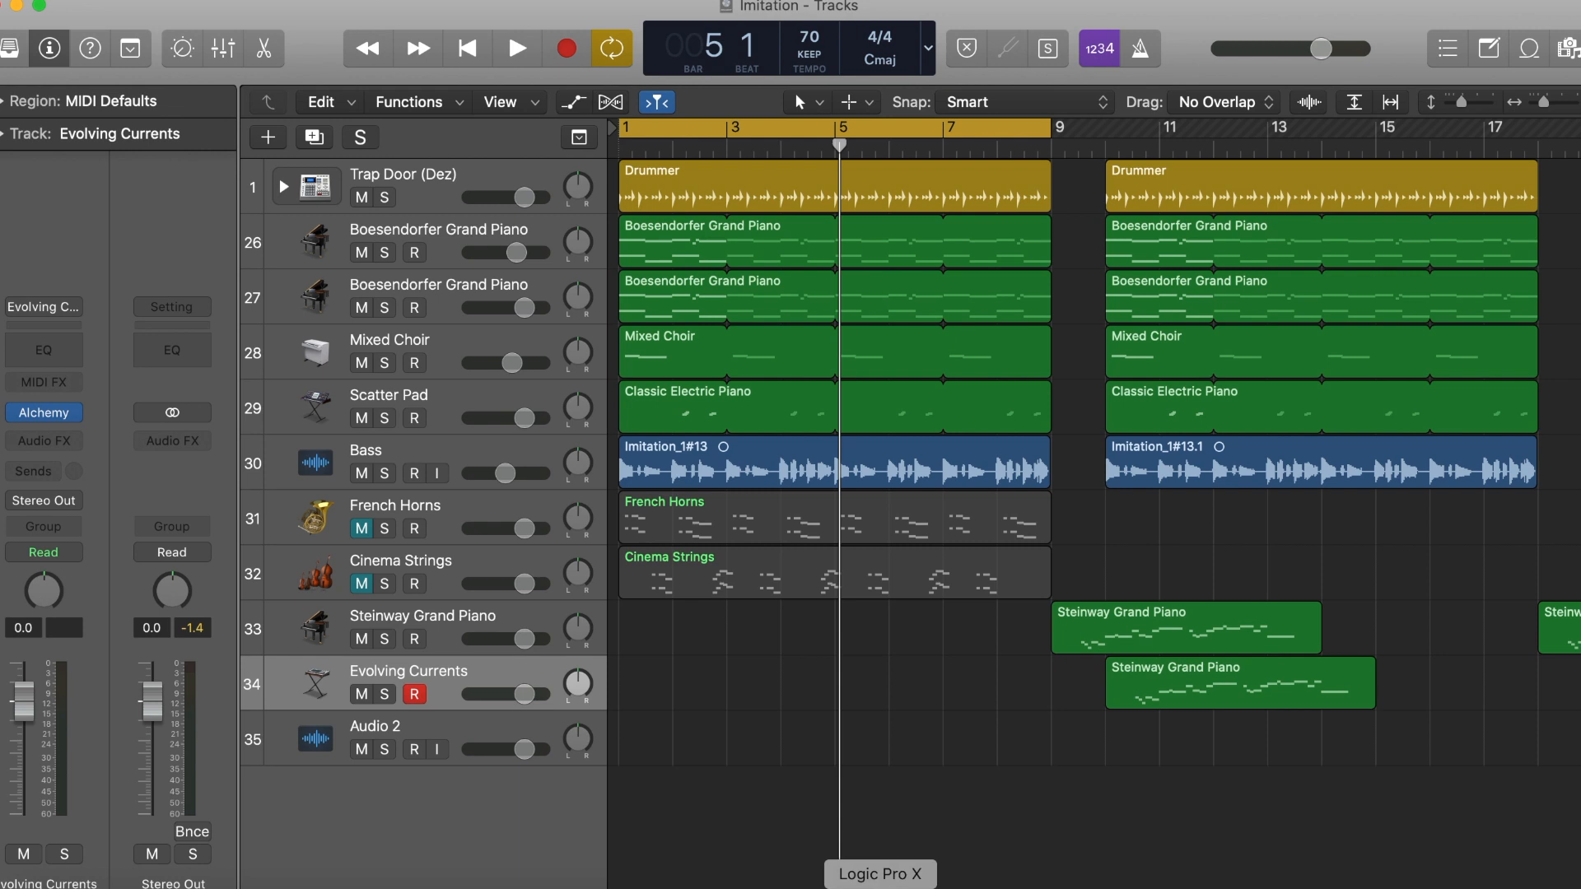
pyautogui.press('Return')
pyautogui.press('space')
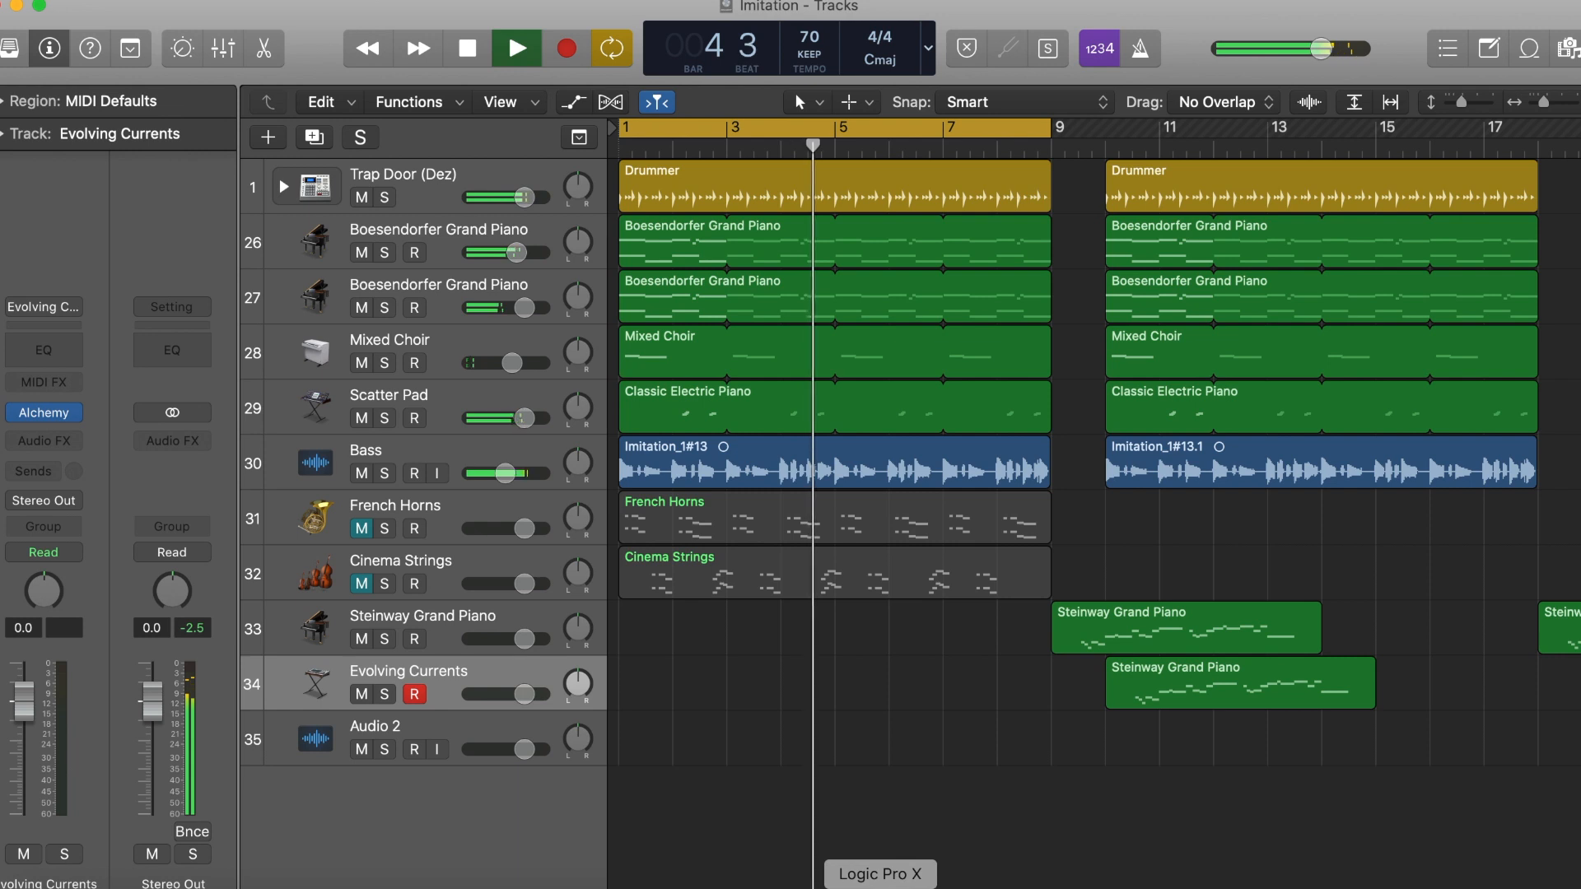
pyautogui.press('space')
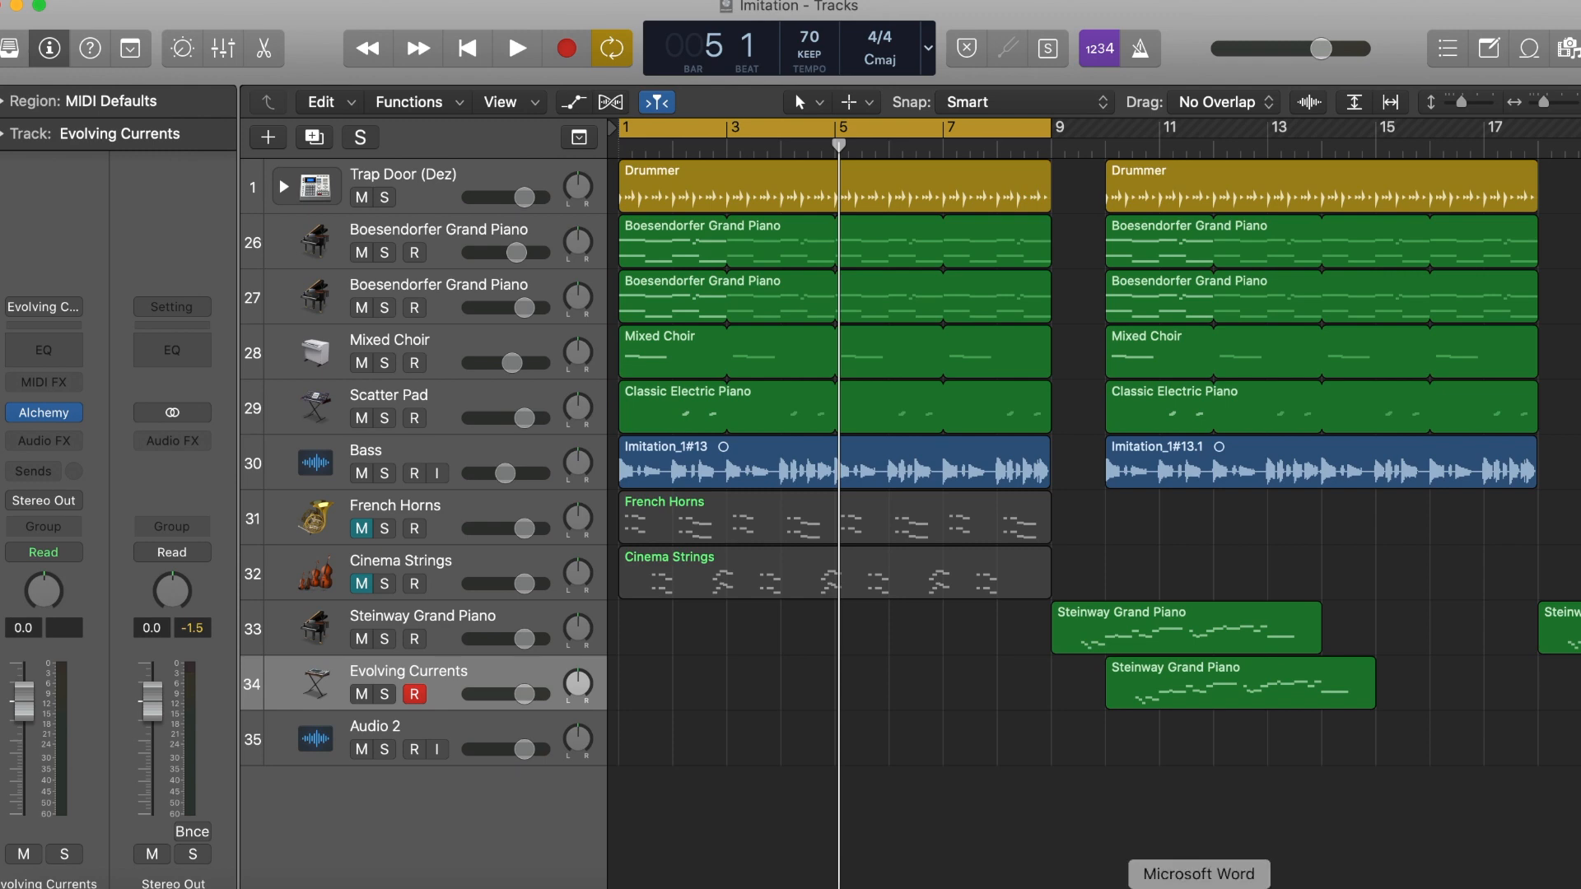
# Step: Review the chord tables in the Composition Video Notes document in Word and return to Logic Pro X
pyautogui.click(1195, 888)
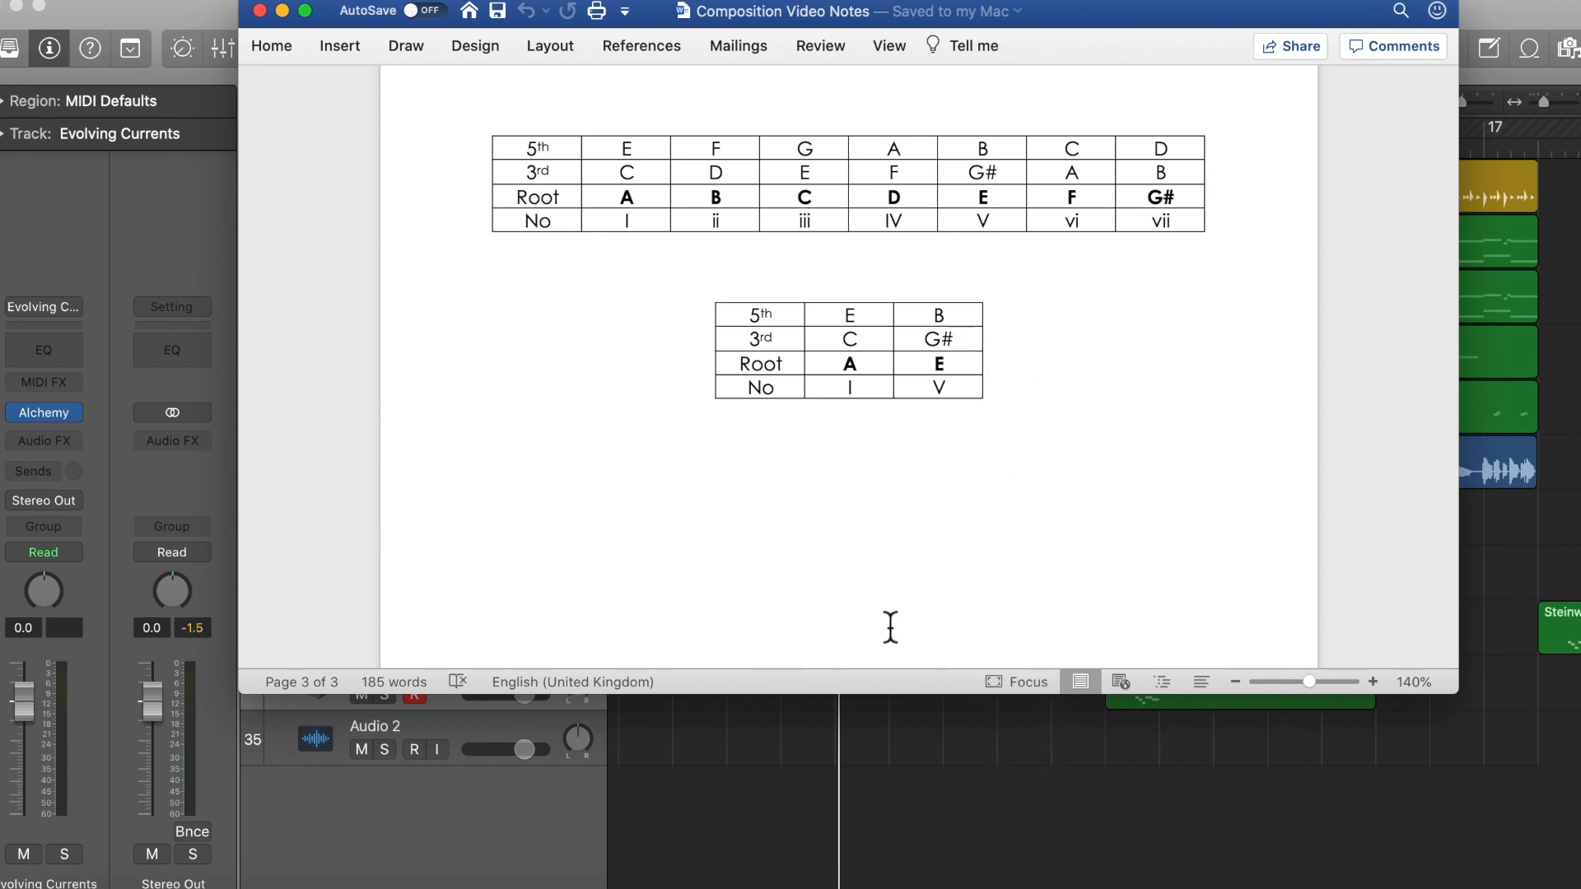
pyautogui.click(916, 752)
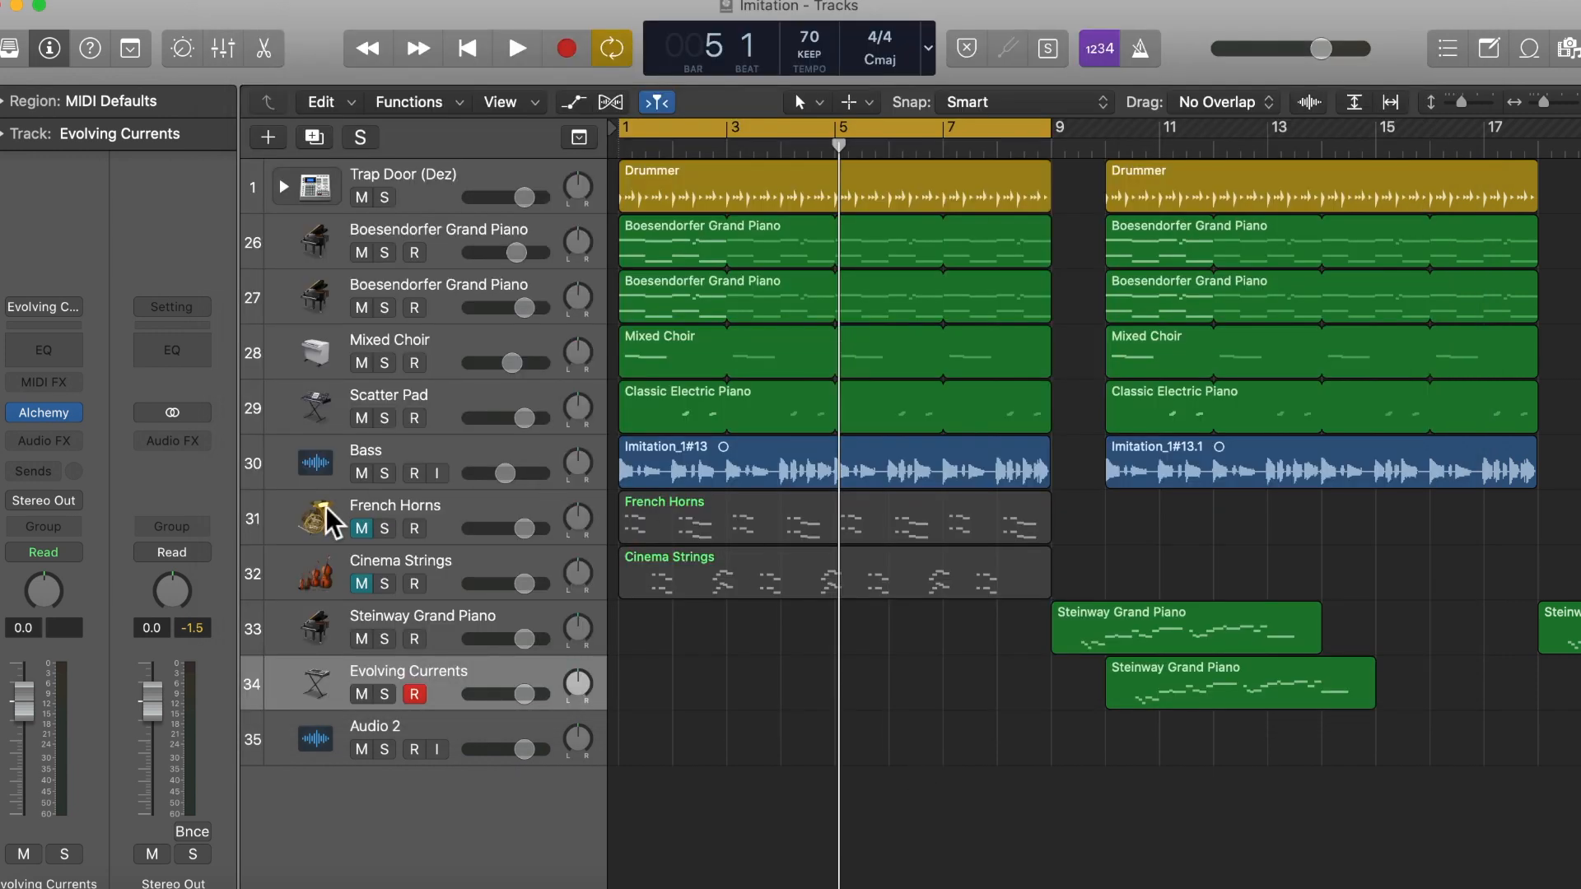
# Step: Unmute the French Horns track and play its region in the Piano Roll against the backing
pyautogui.click(361, 529)
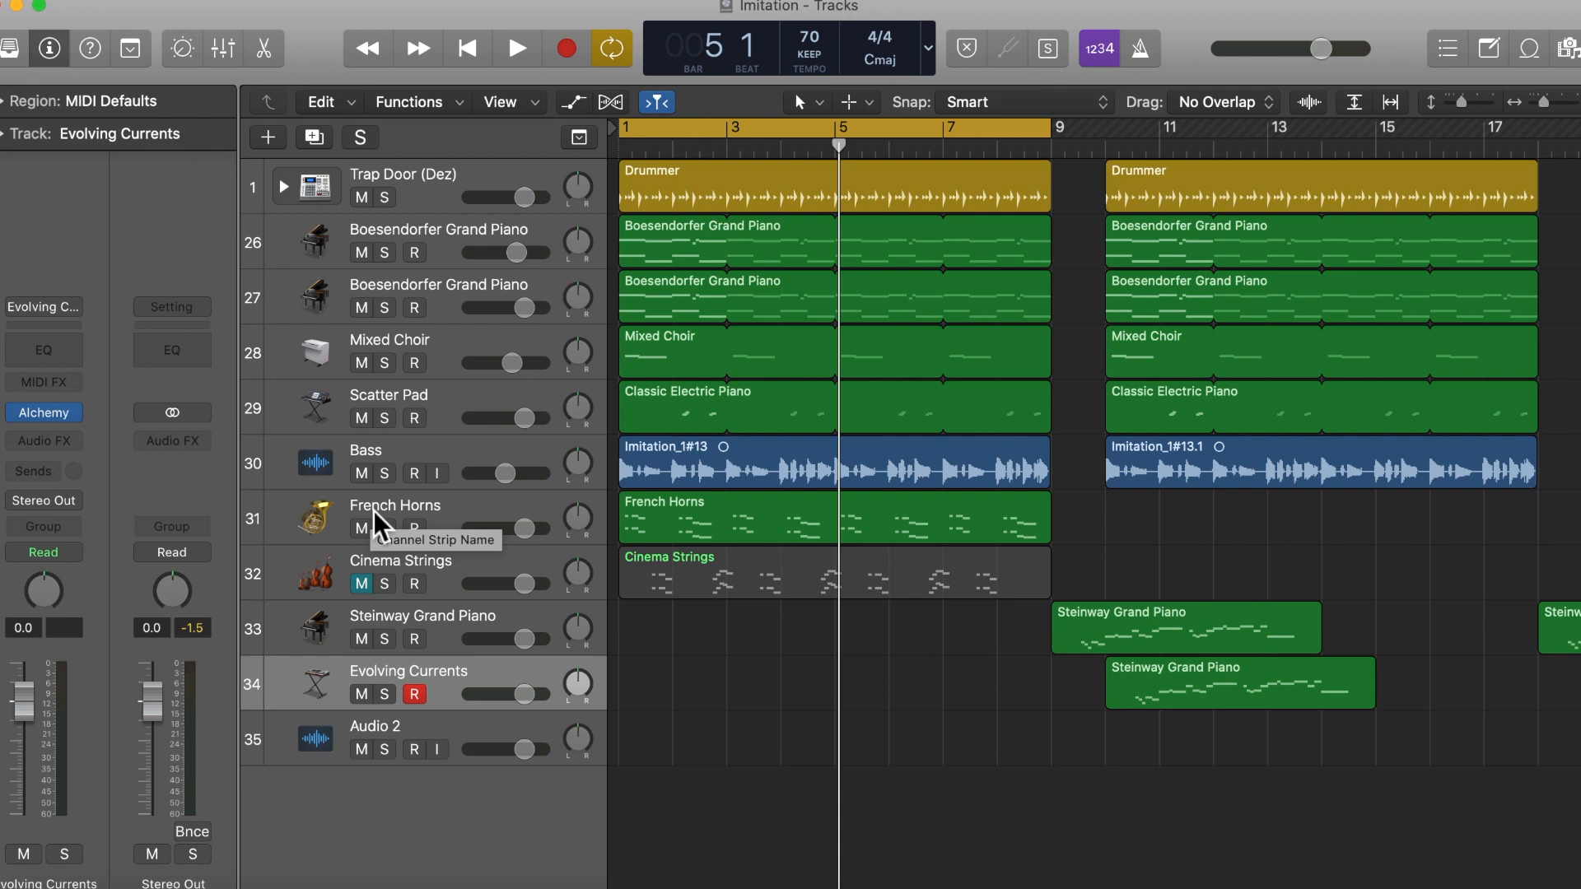
pyautogui.click(659, 520)
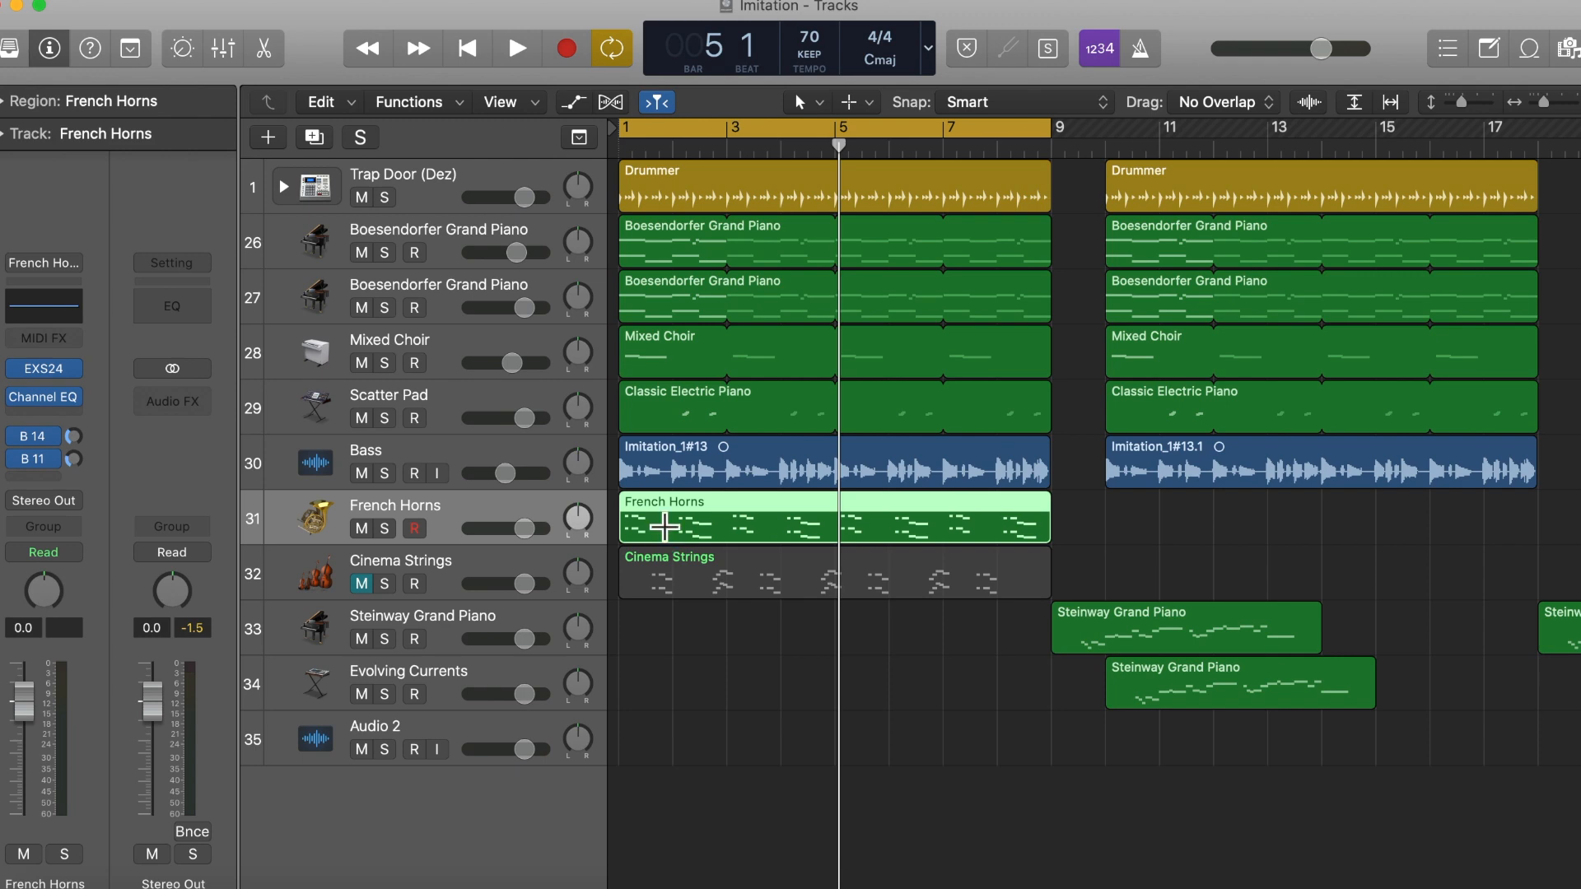
pyautogui.doubleClick(663, 533)
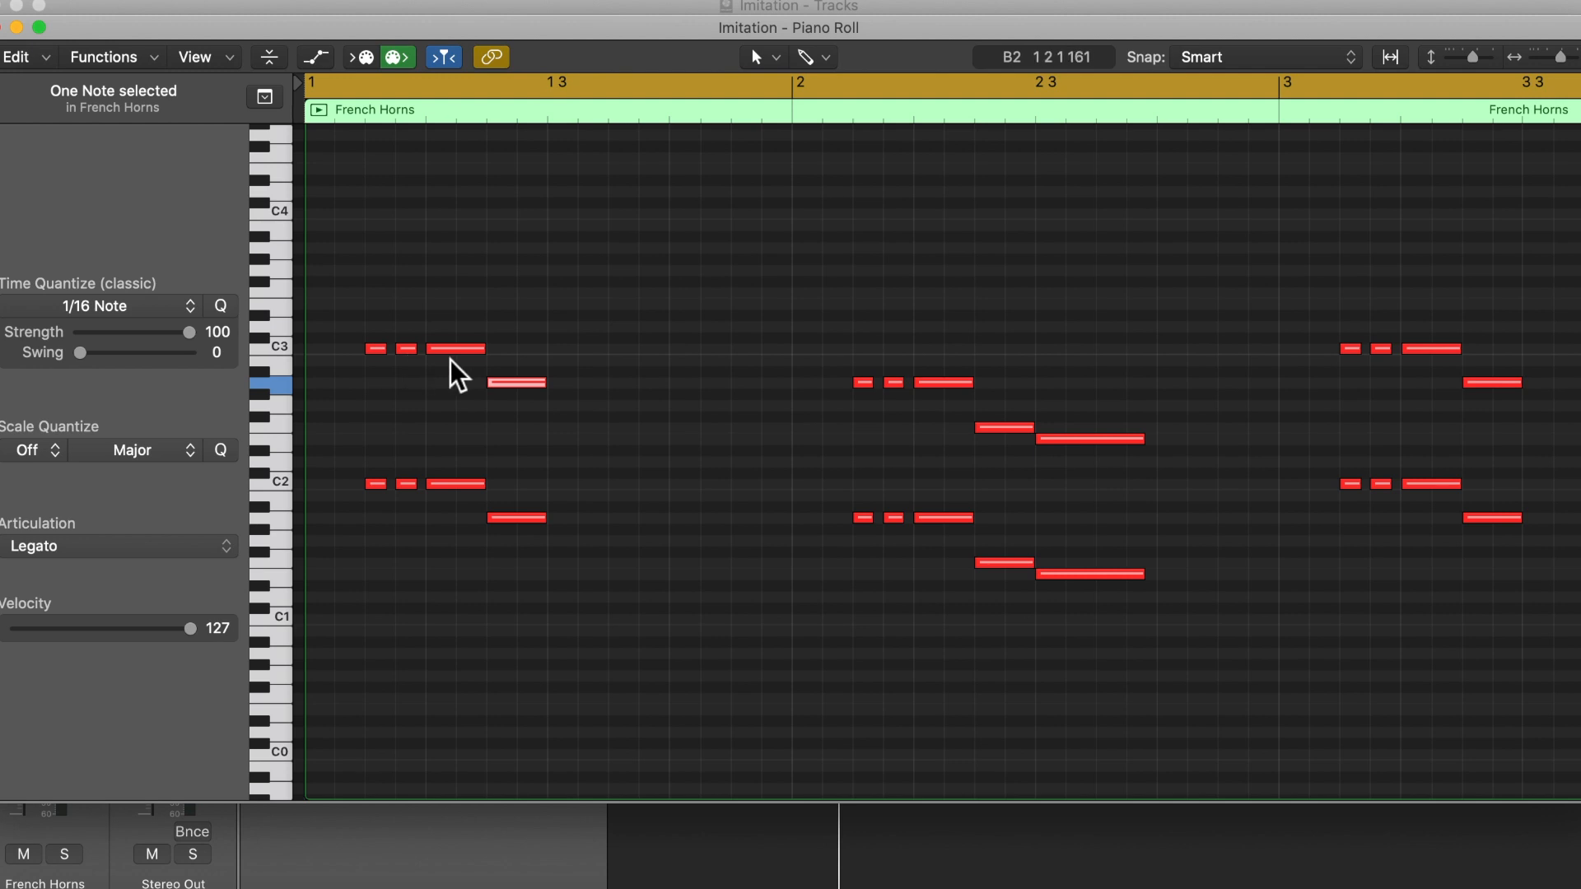
pyautogui.press('space')
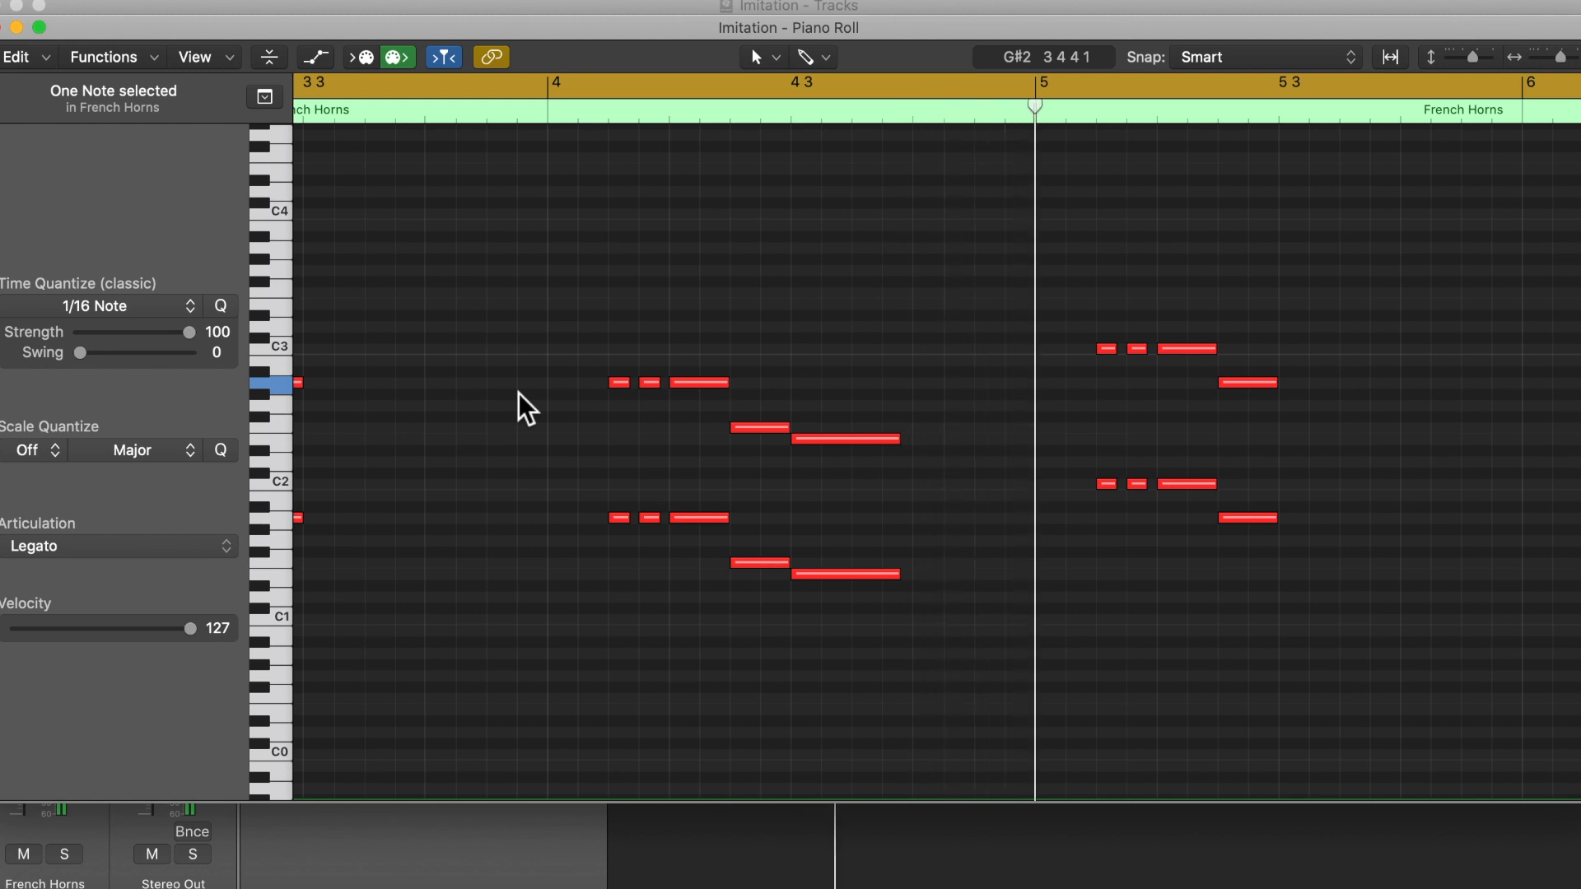
pyautogui.click(0, 30)
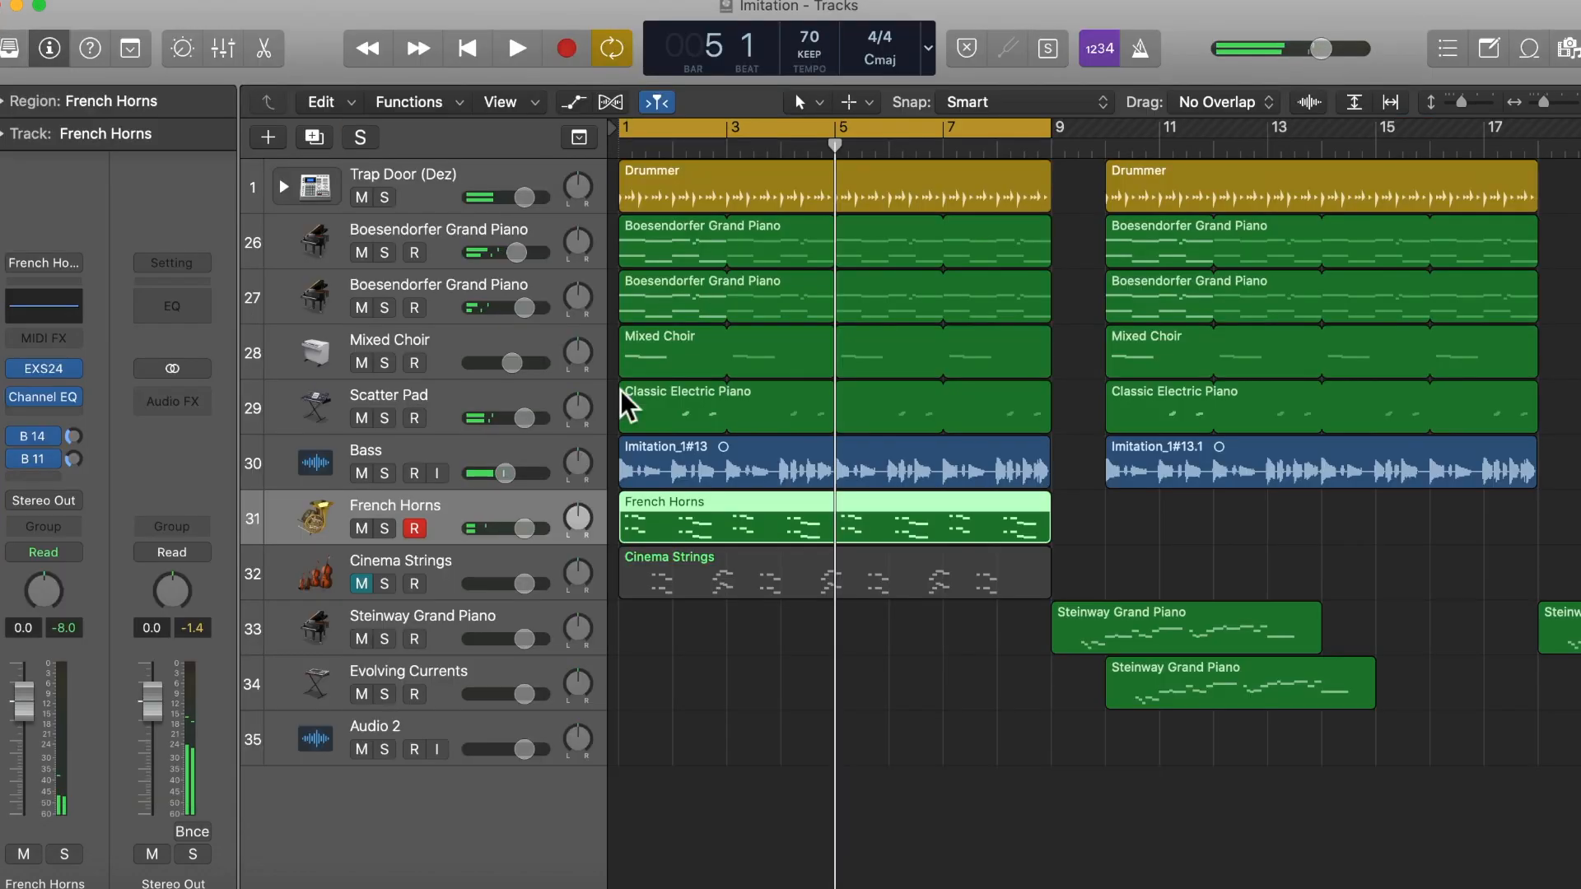
# Step: Unmute the Cinema Strings track
pyautogui.click(361, 584)
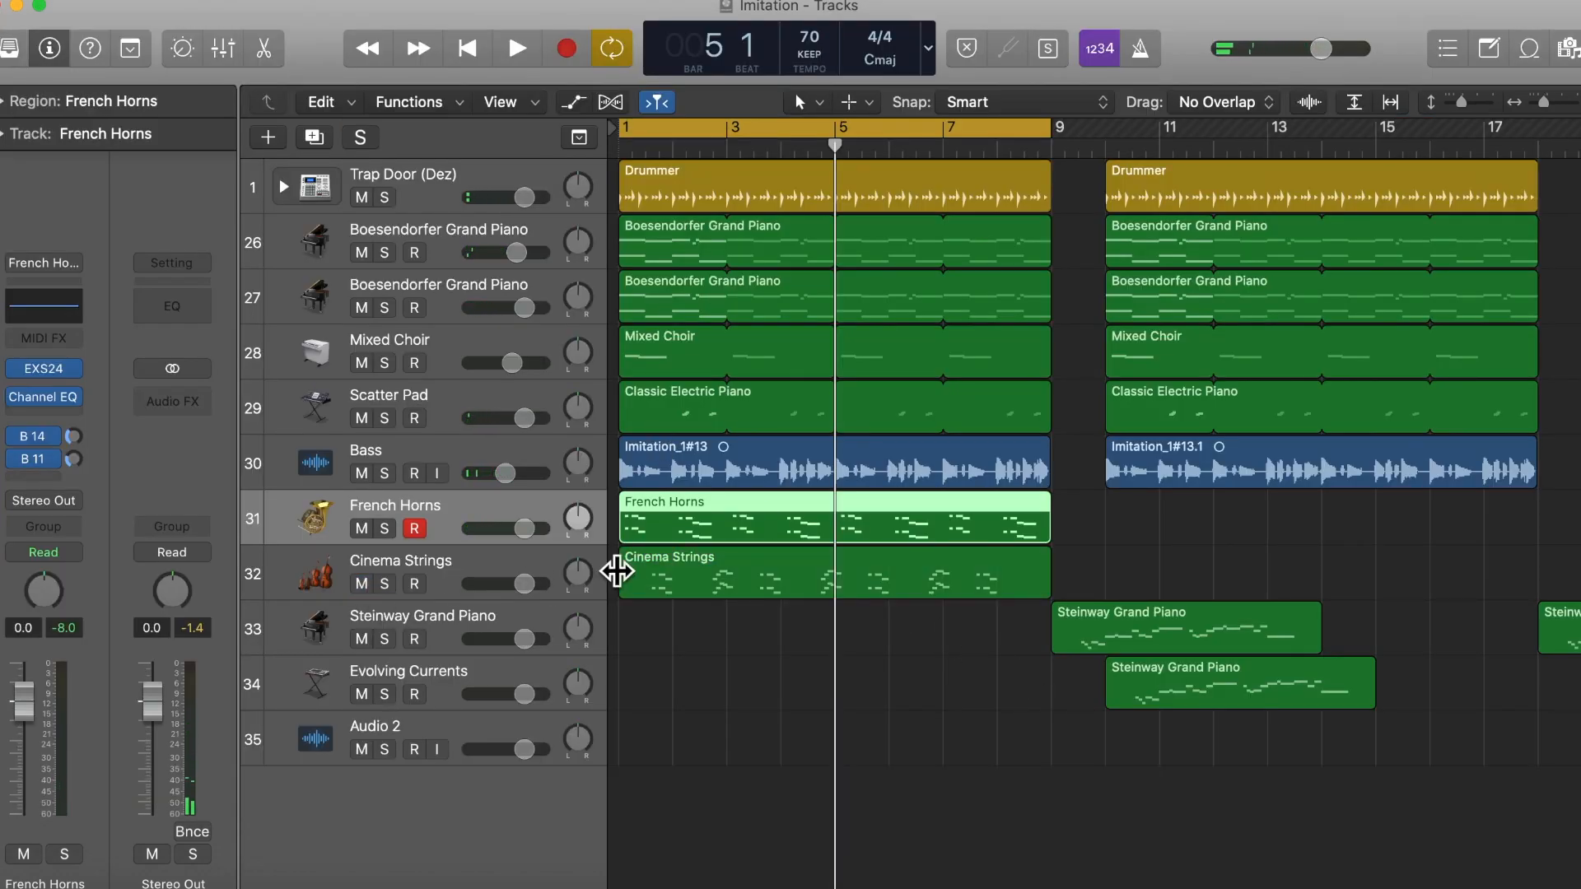
pyautogui.click(651, 580)
# Step: Open the French Horns region in the Piano Roll and examine the pitches of its first phrase
pyautogui.click(675, 527)
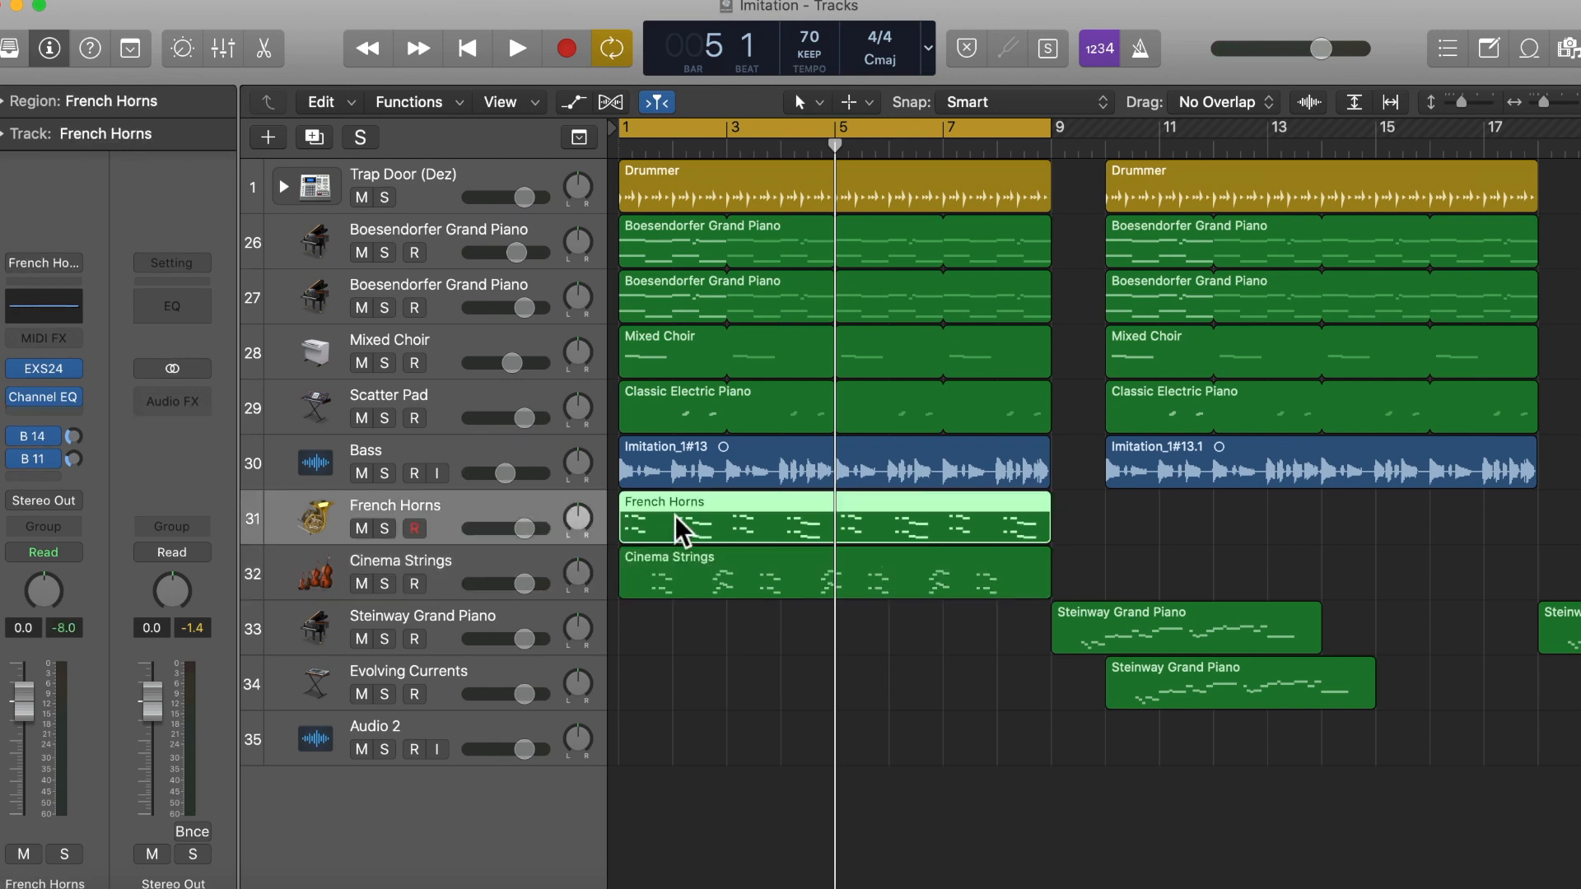
pyautogui.doubleClick(680, 527)
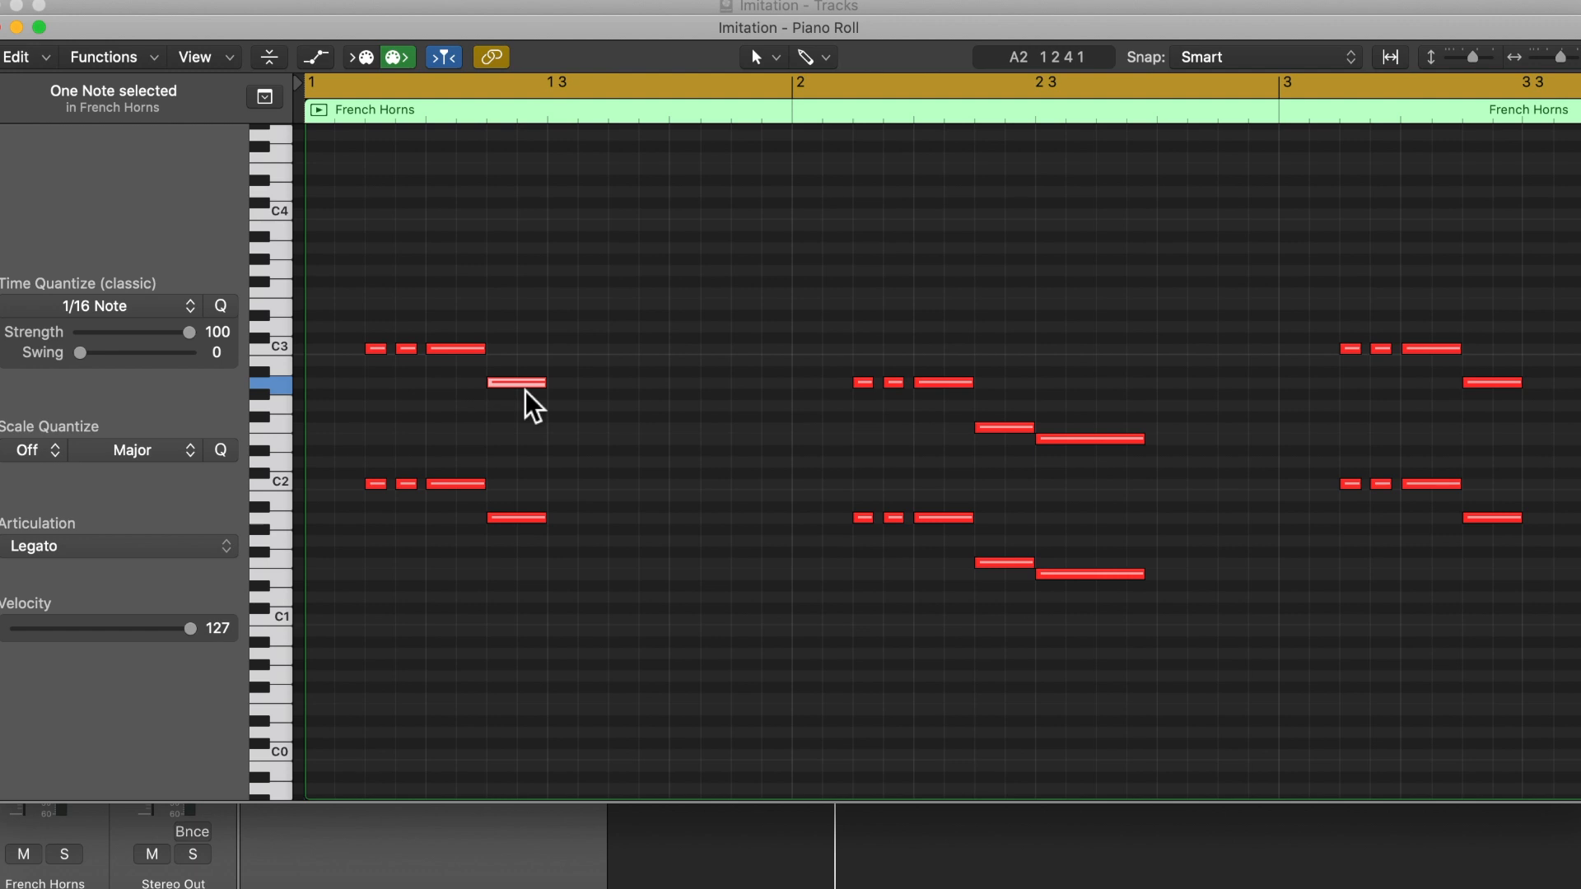
pyautogui.moveTo(531, 403)
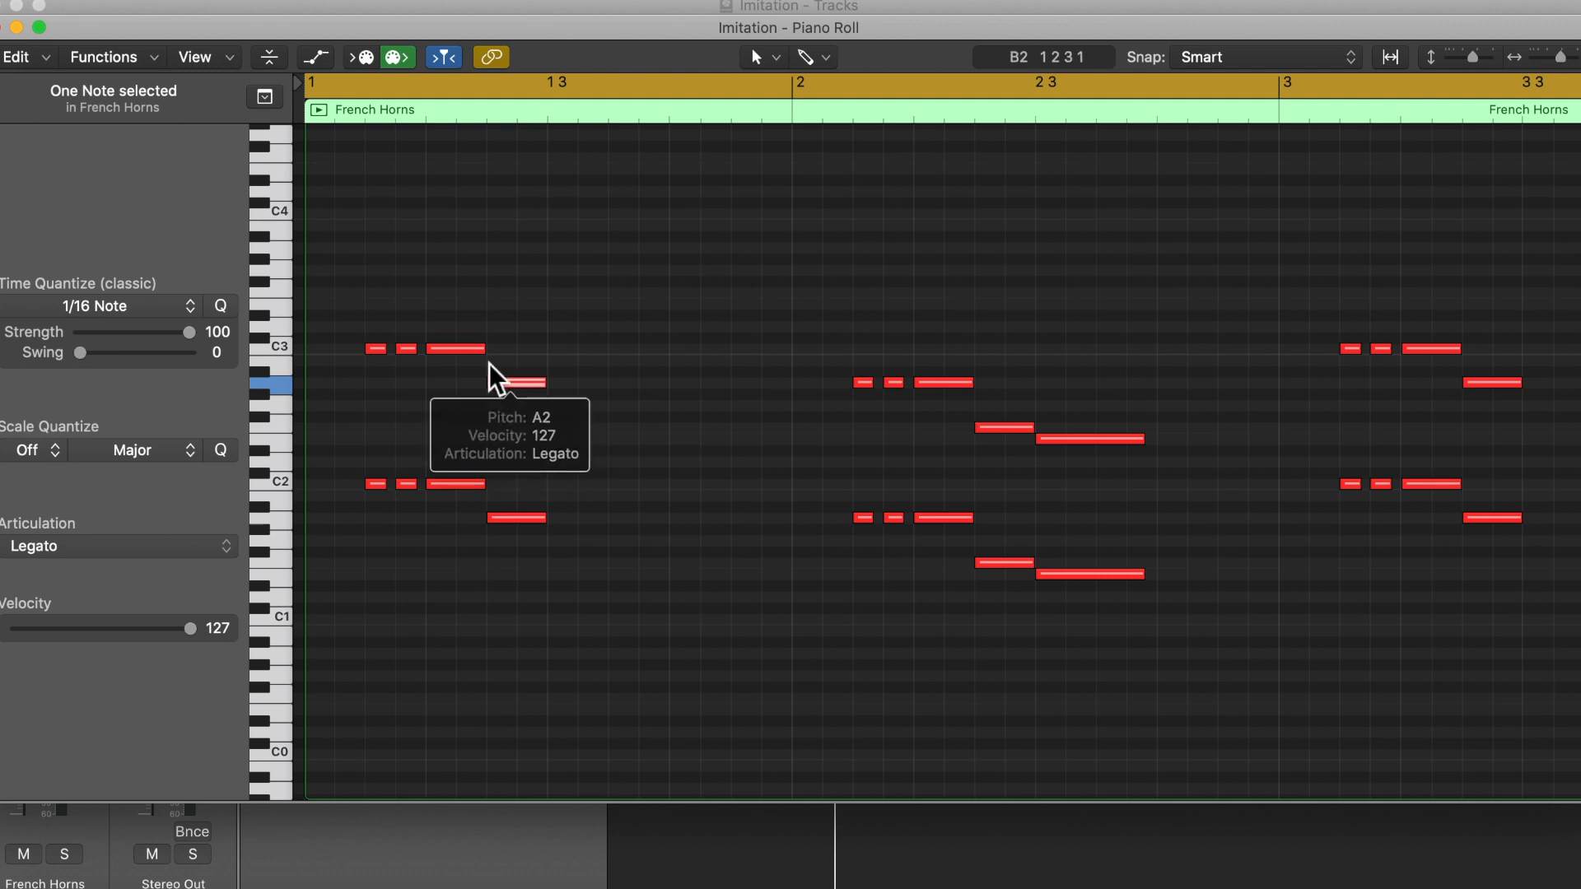
pyautogui.moveTo(461, 356)
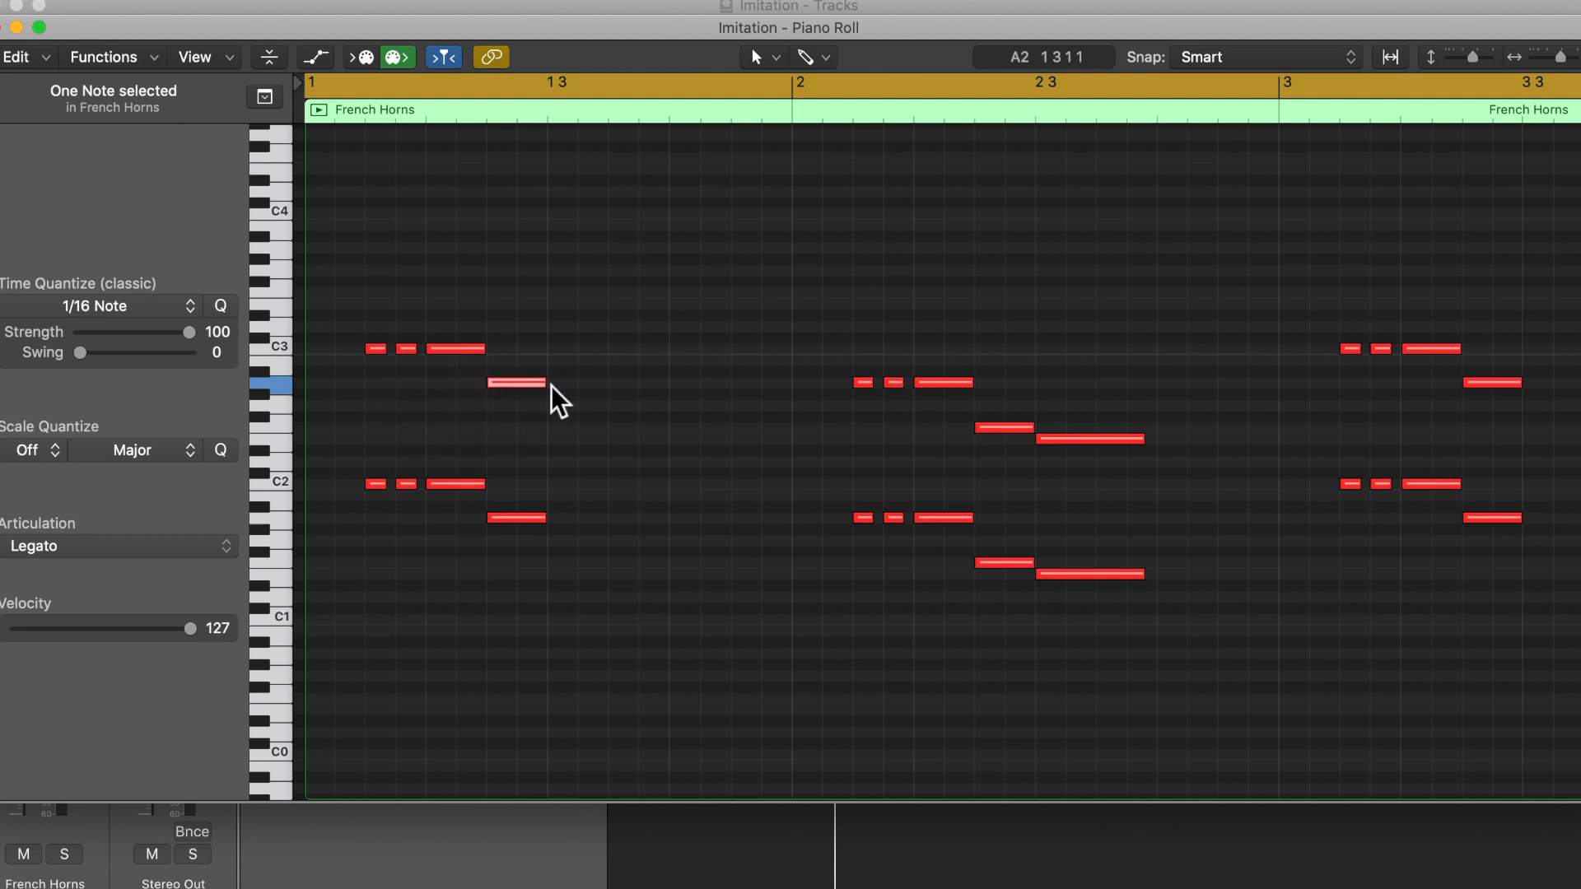
pyautogui.moveTo(535, 384)
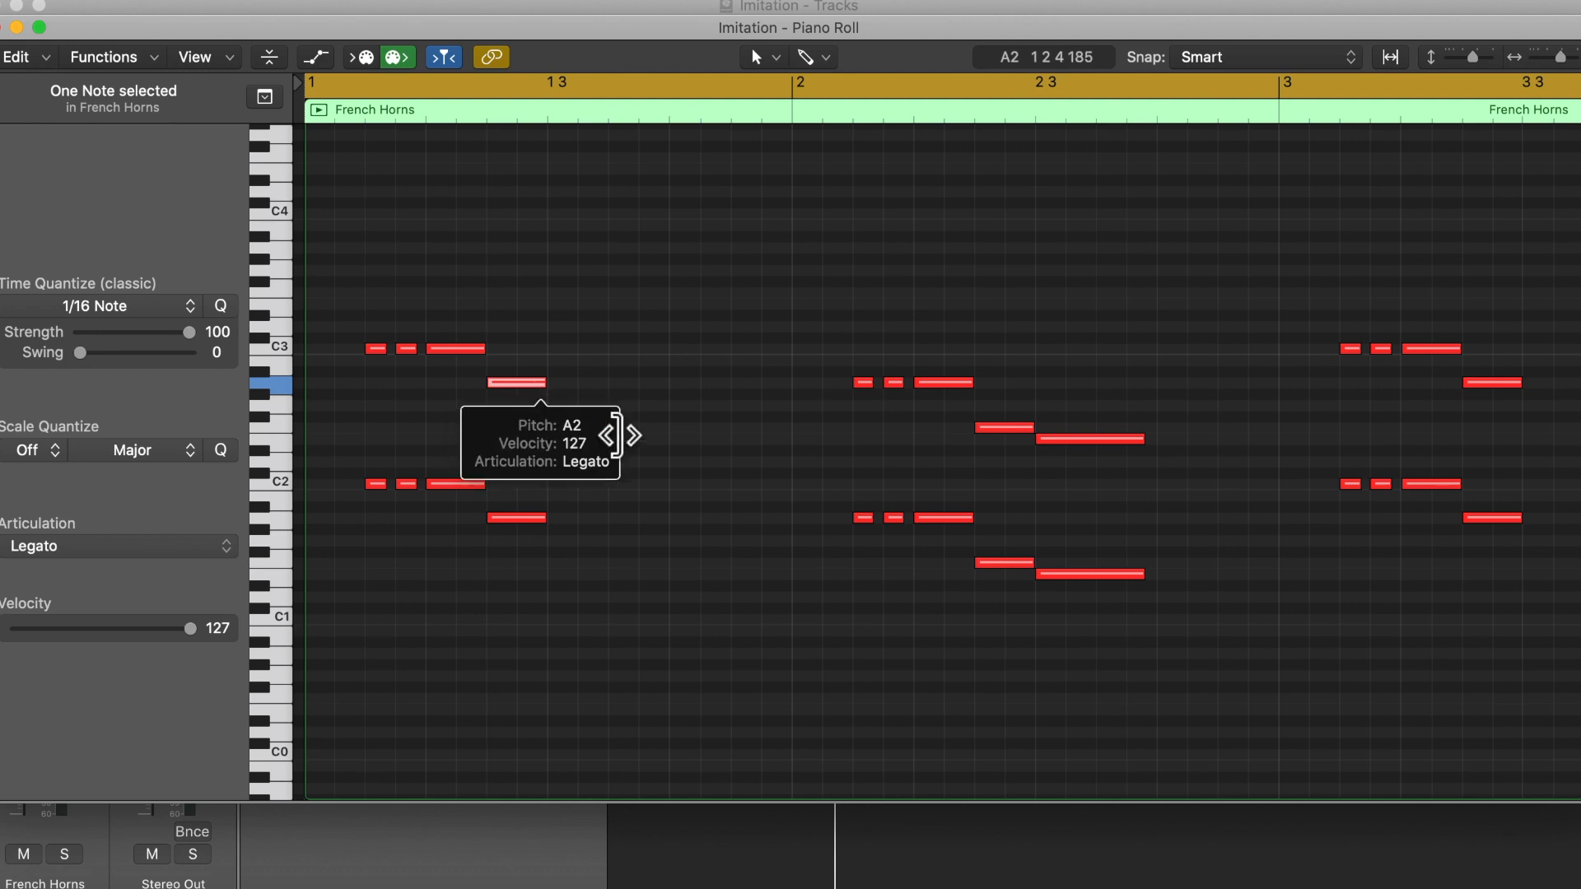
# Step: Check the chord table in Word, examine the French Horns phrases from bar 2 onward in Logic Pro X, and close the Piano Roll
pyautogui.click(1245, 886)
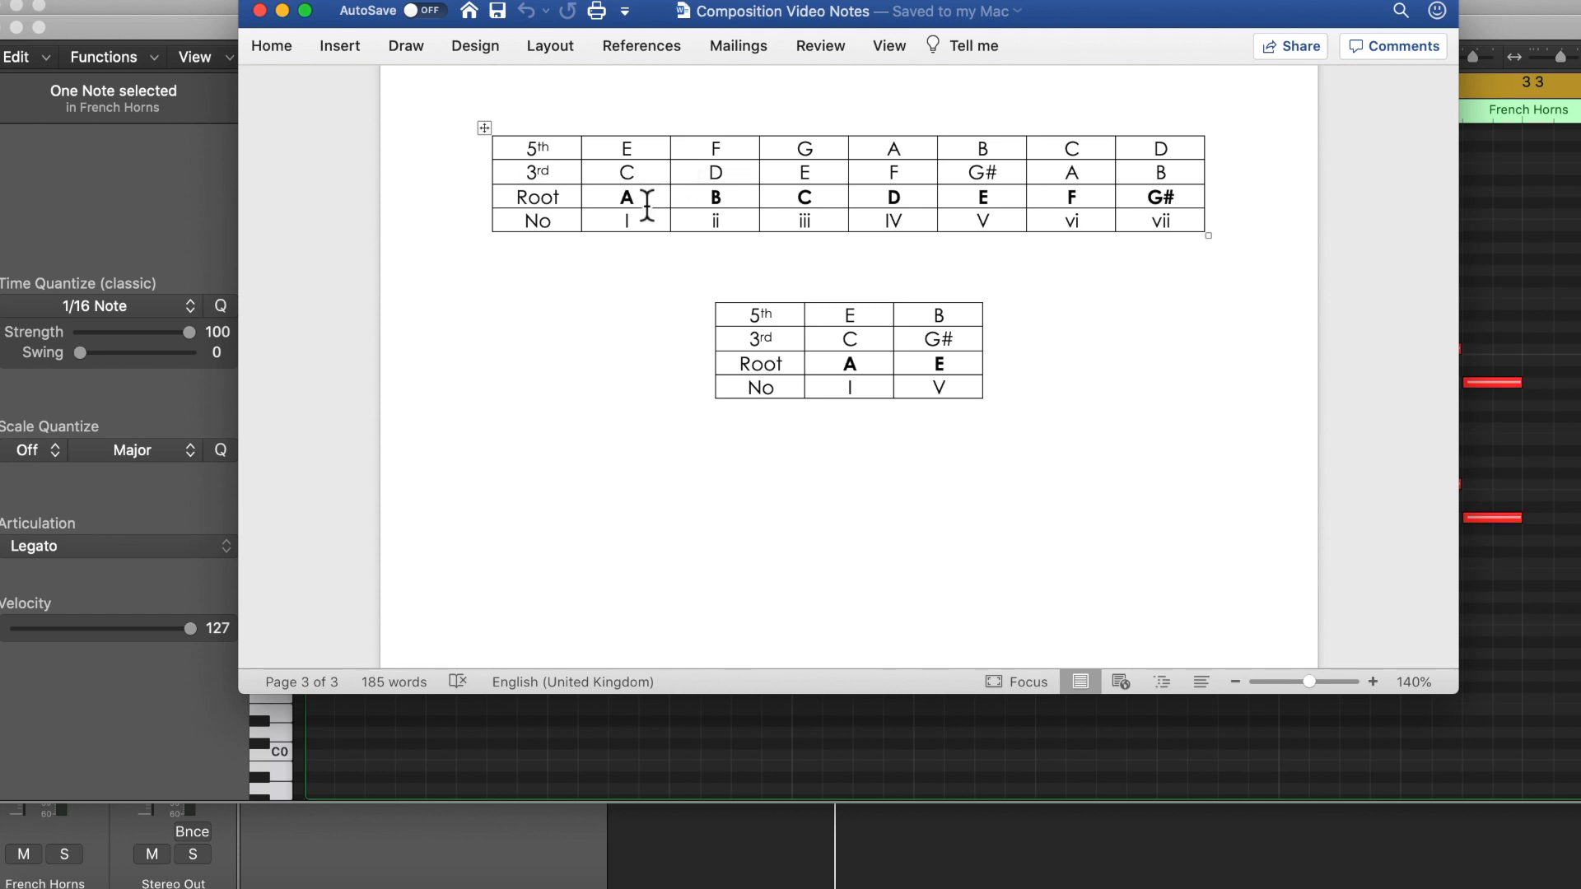
pyautogui.click(113, 189)
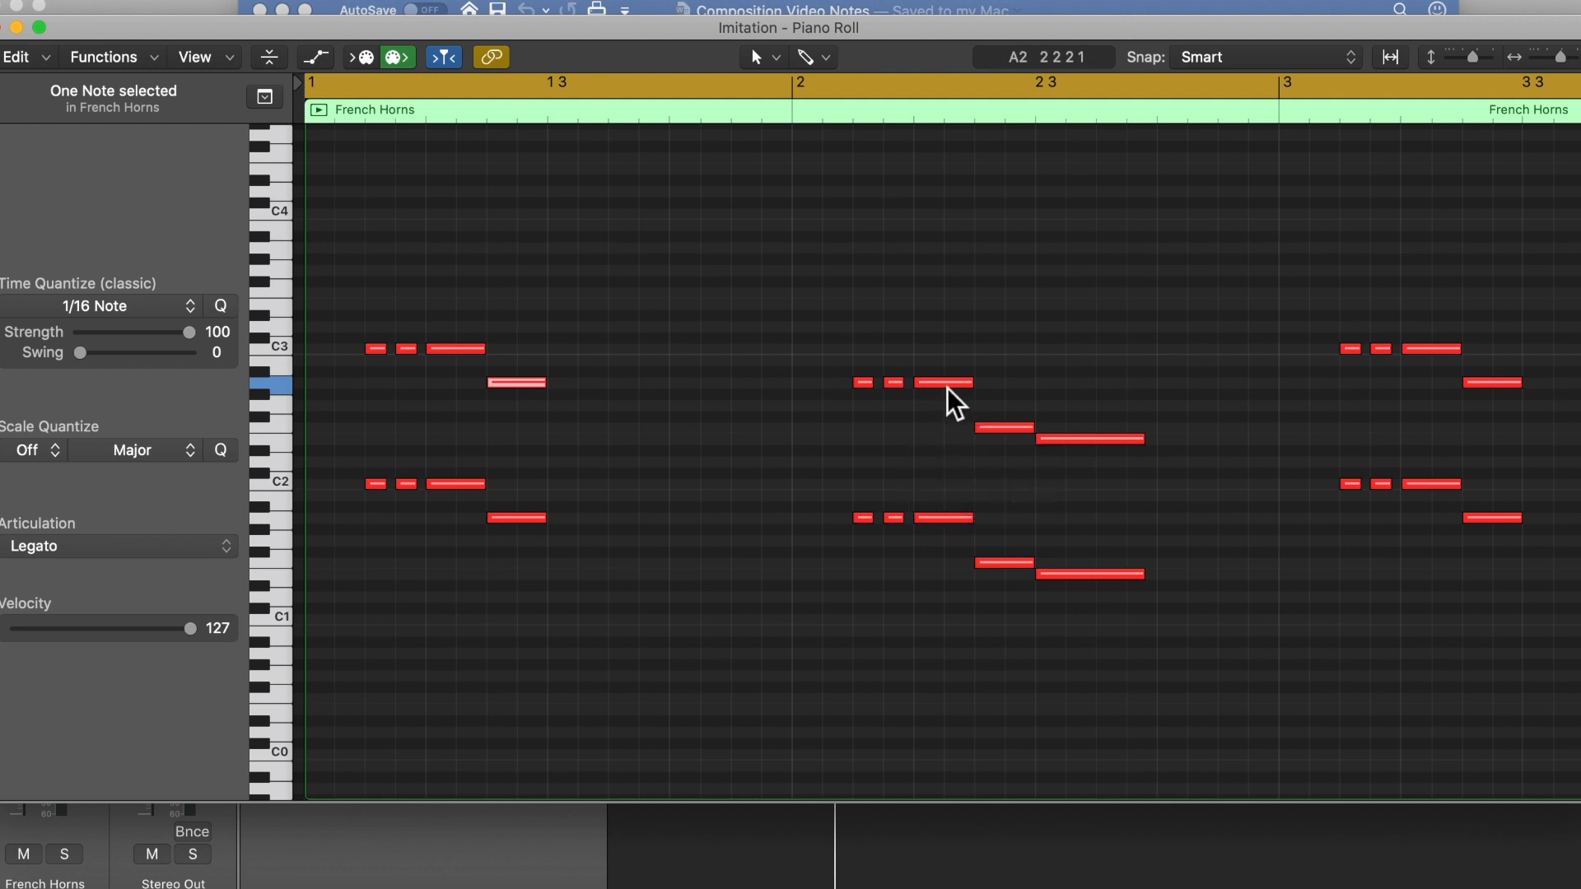
pyautogui.moveTo(990, 430)
pyautogui.hscroll(5, 1369, 380)
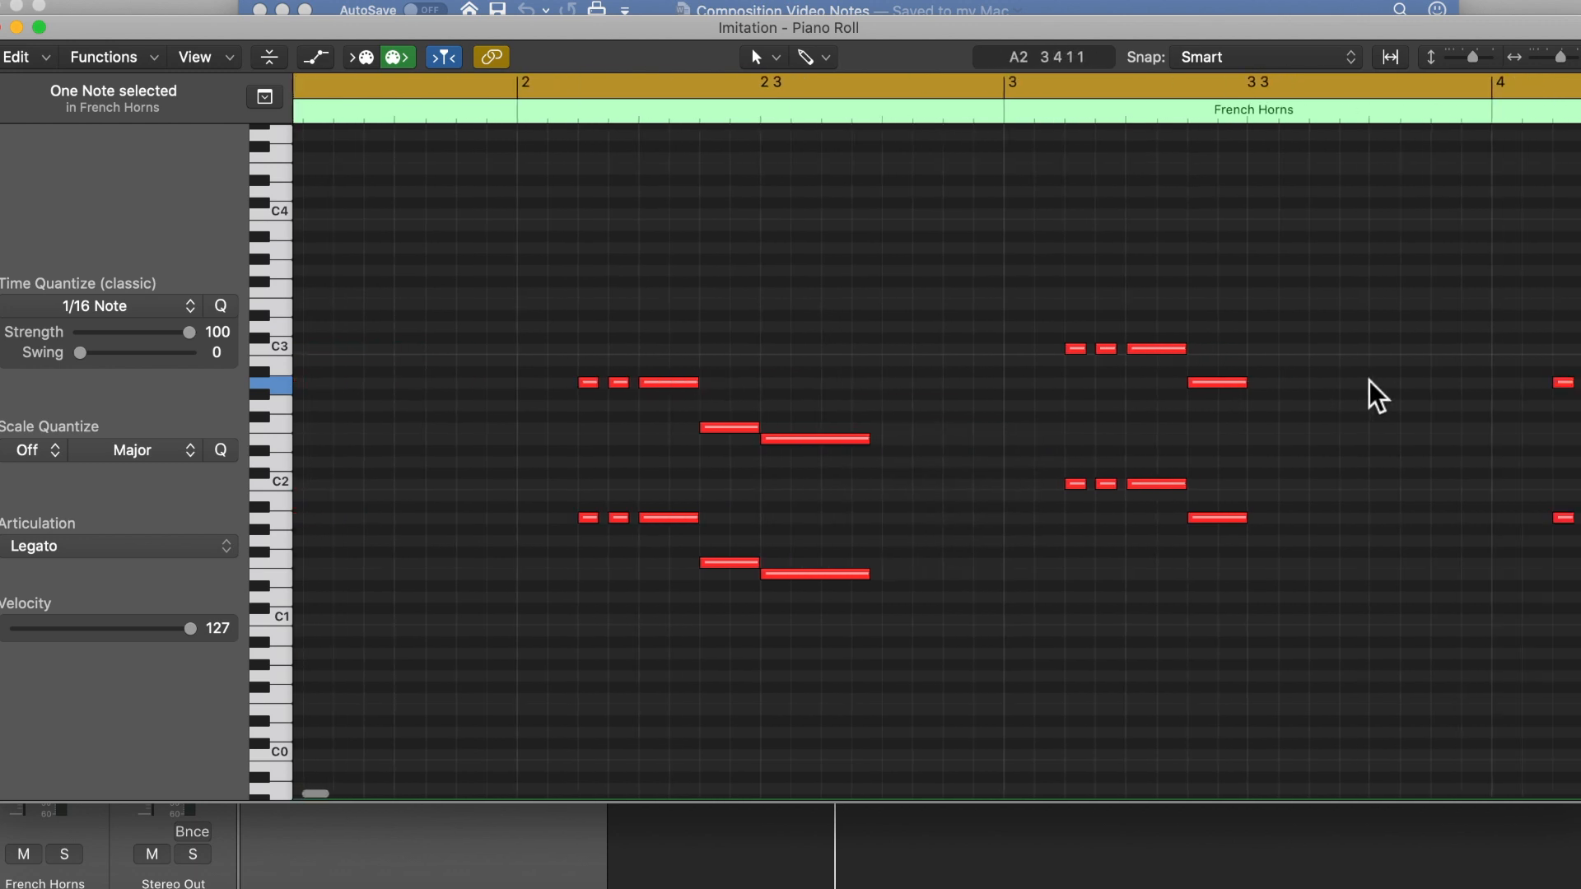
pyautogui.click(1, 29)
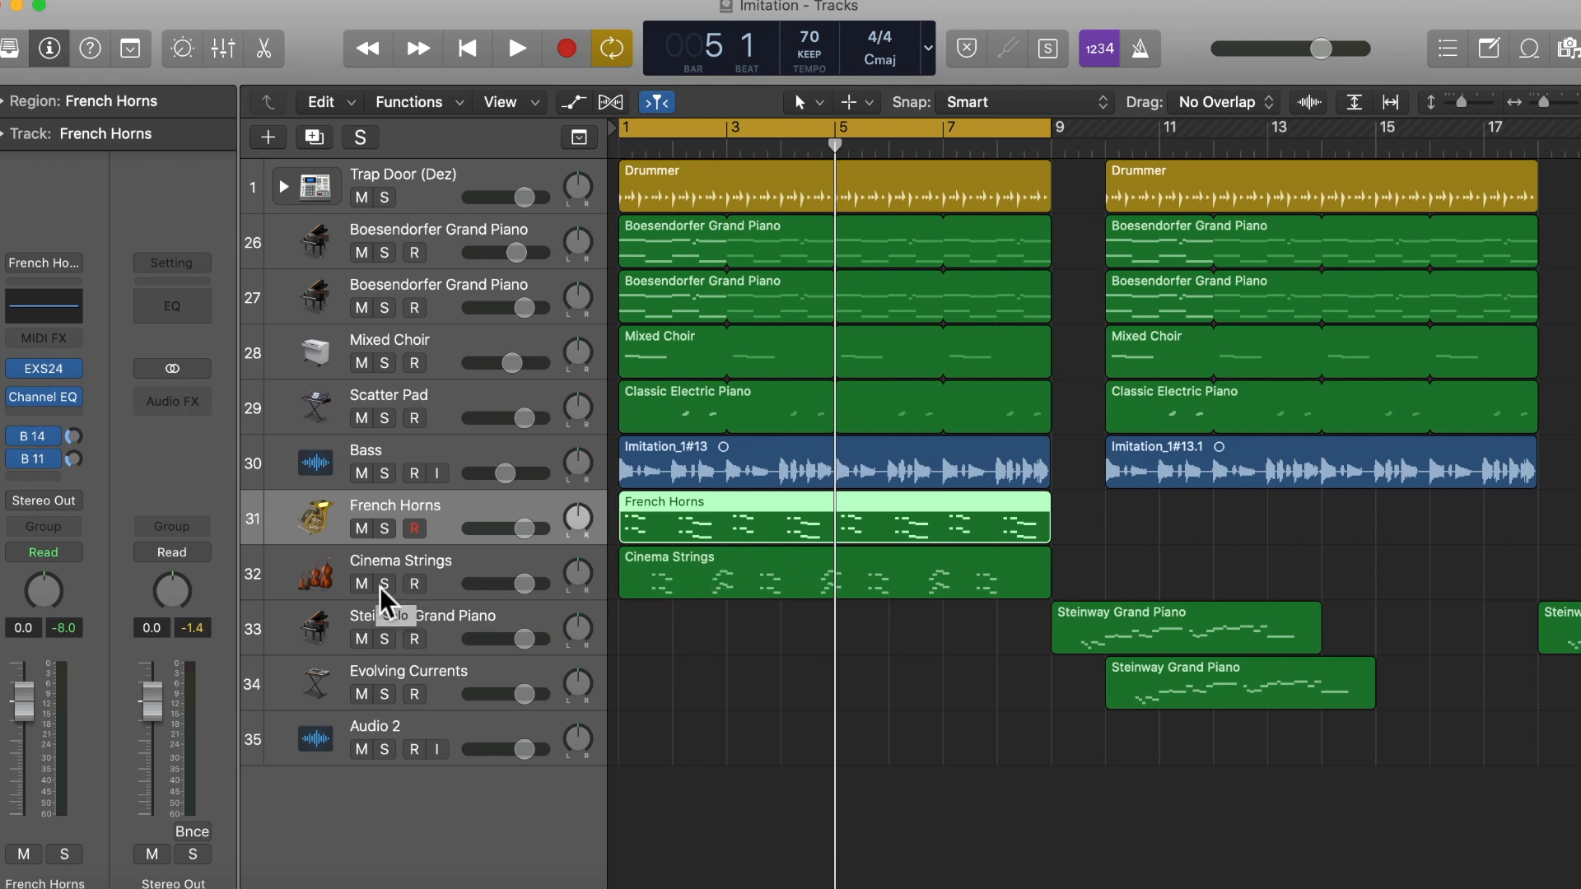
# Step: Select the Cinema Strings track and play the loop with the French Horns and strings together
pyautogui.click(433, 567)
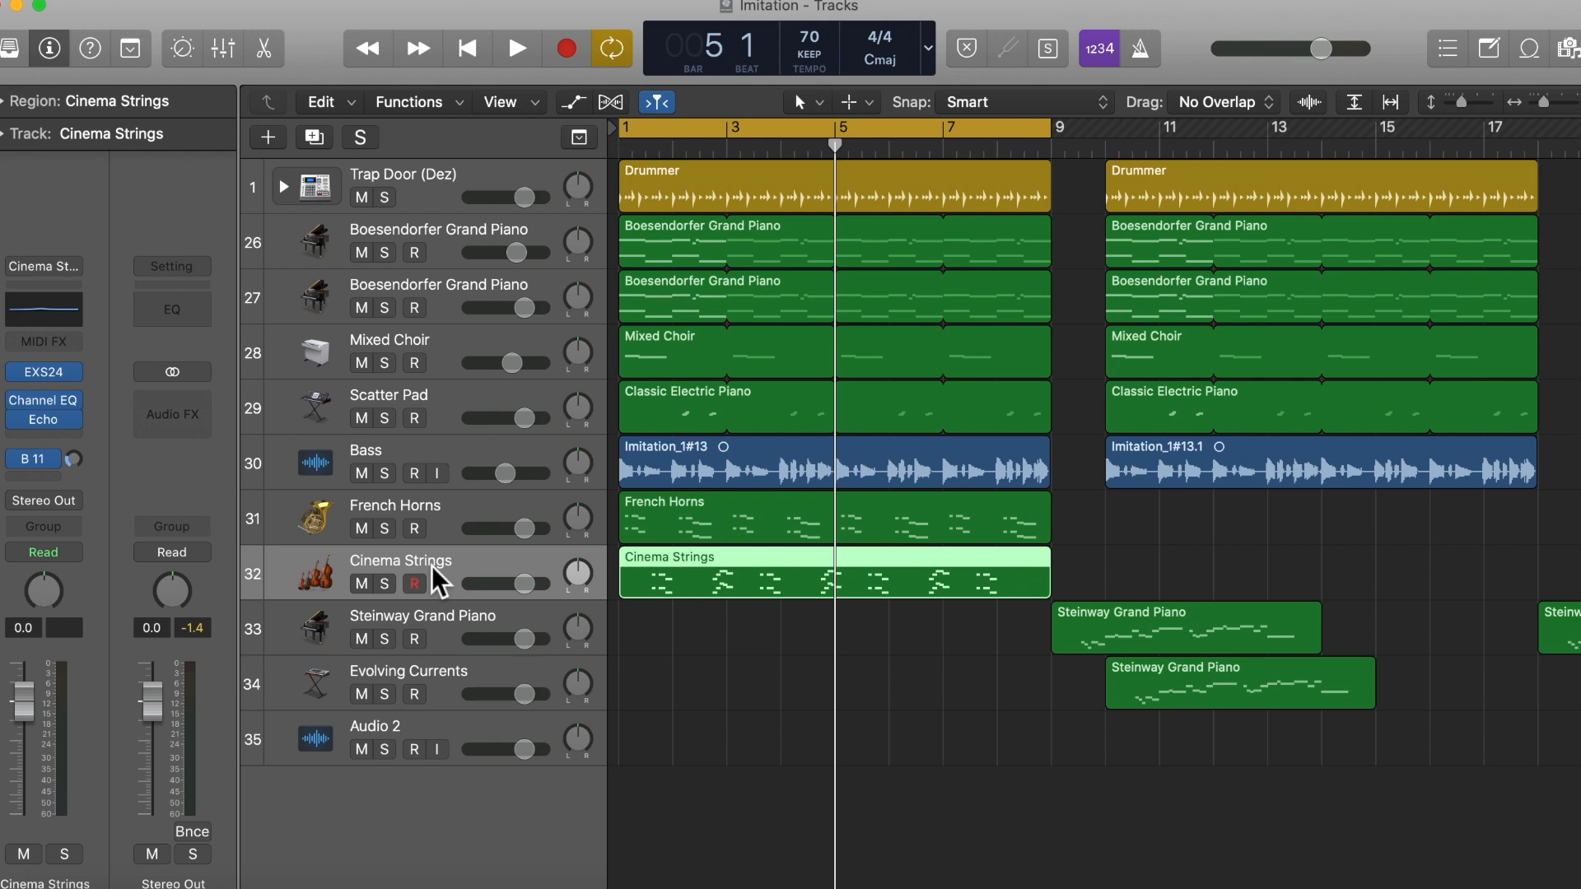
pyautogui.press('space')
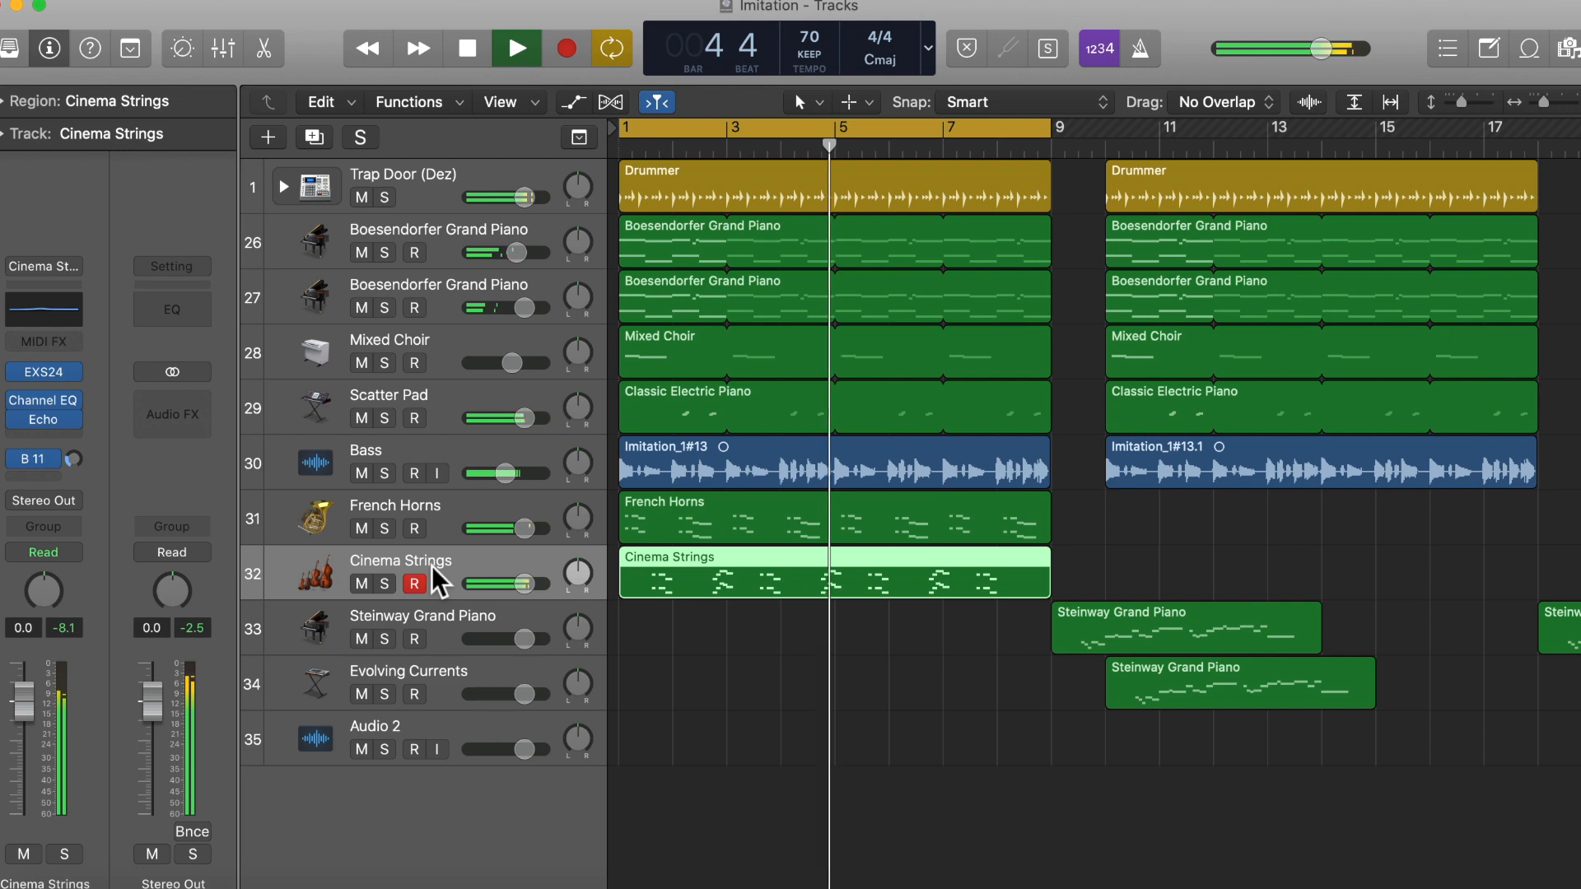
pyautogui.press('space')
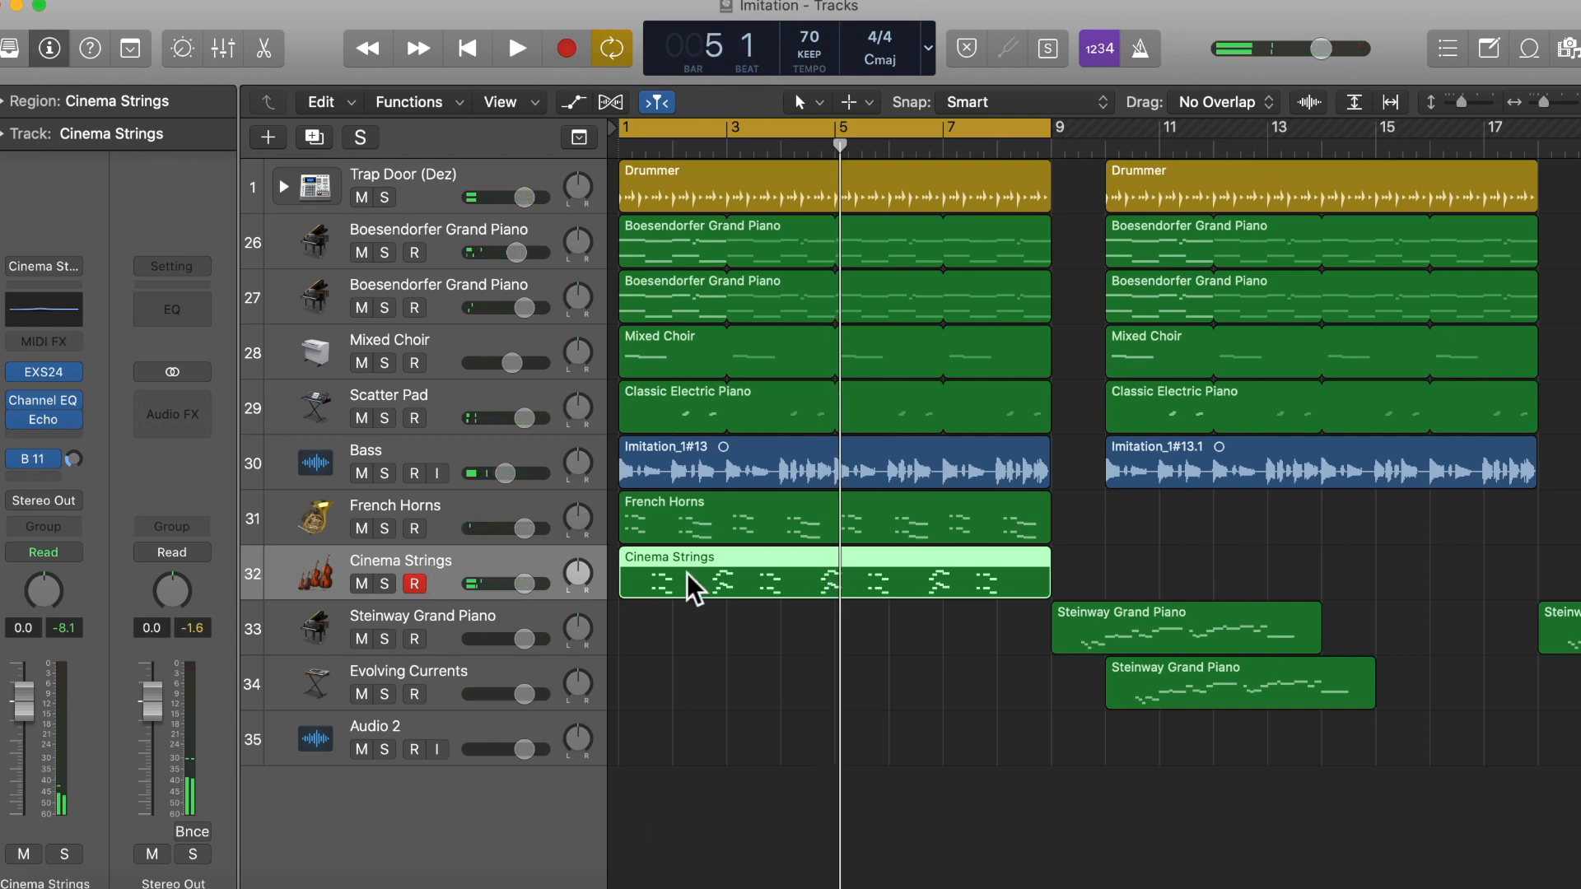
# Step: Open the Cinema Strings region in the Piano Roll and compare its first phrase with the chord tables in Word
pyautogui.doubleClick(690, 576)
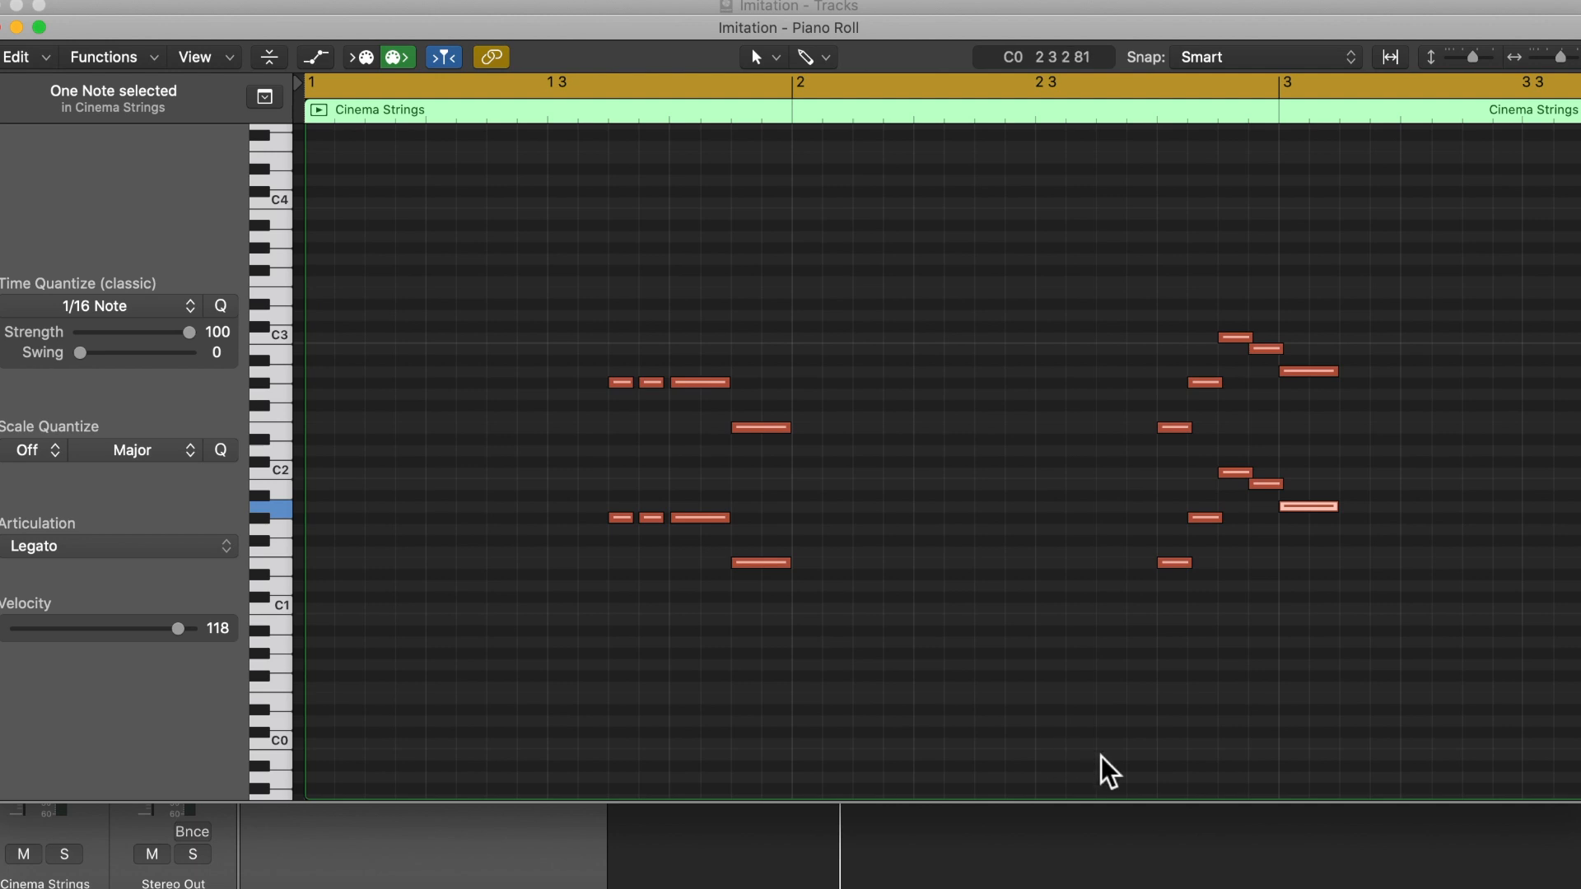
pyautogui.click(1245, 885)
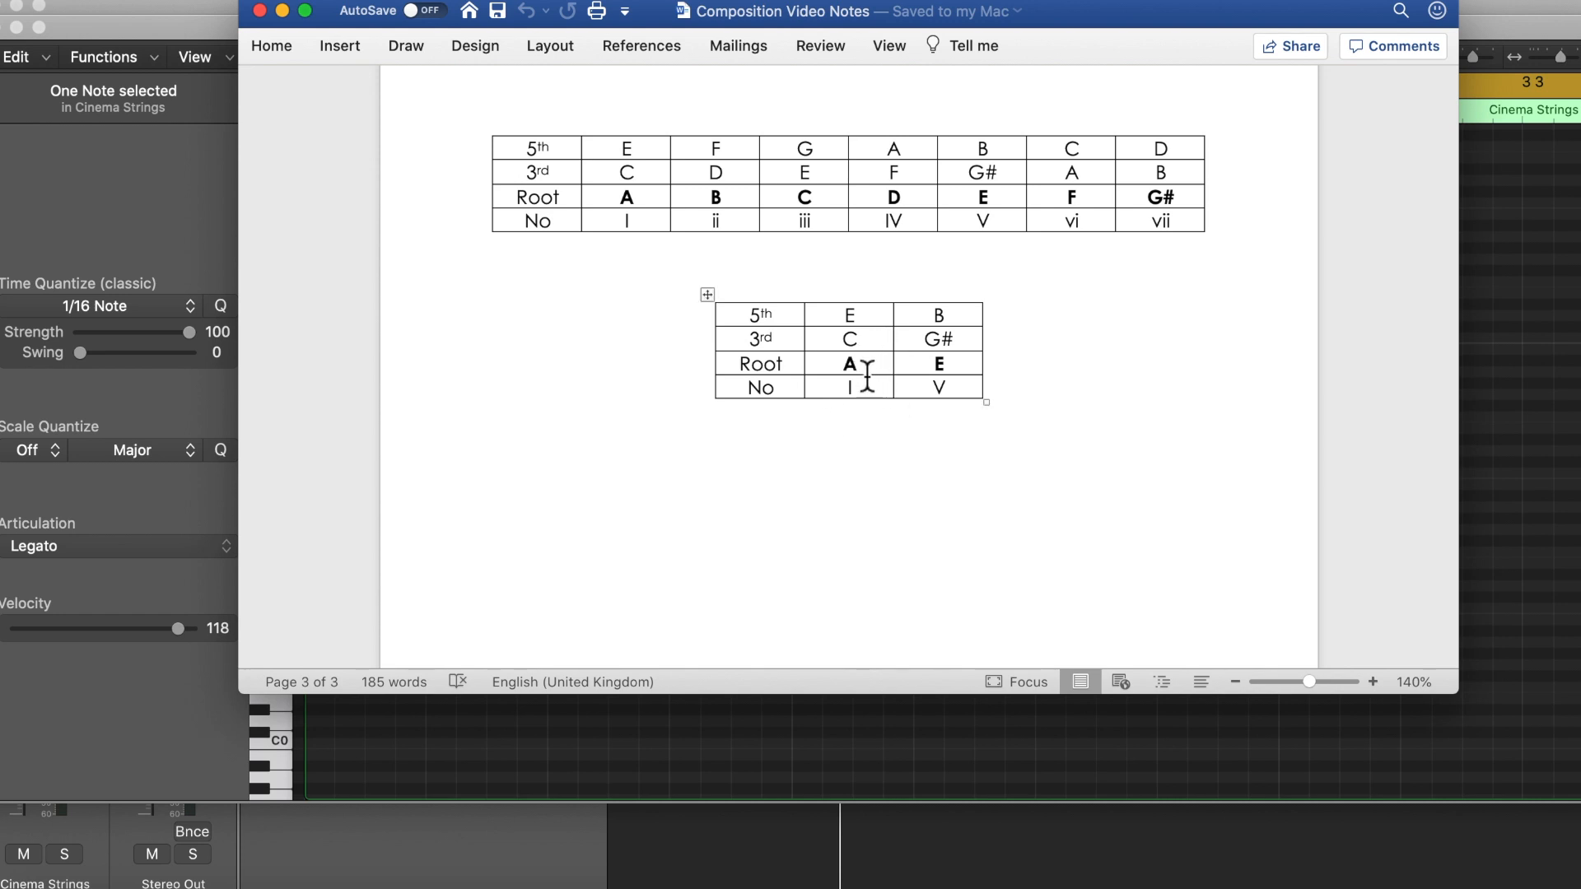
pyautogui.click(481, 751)
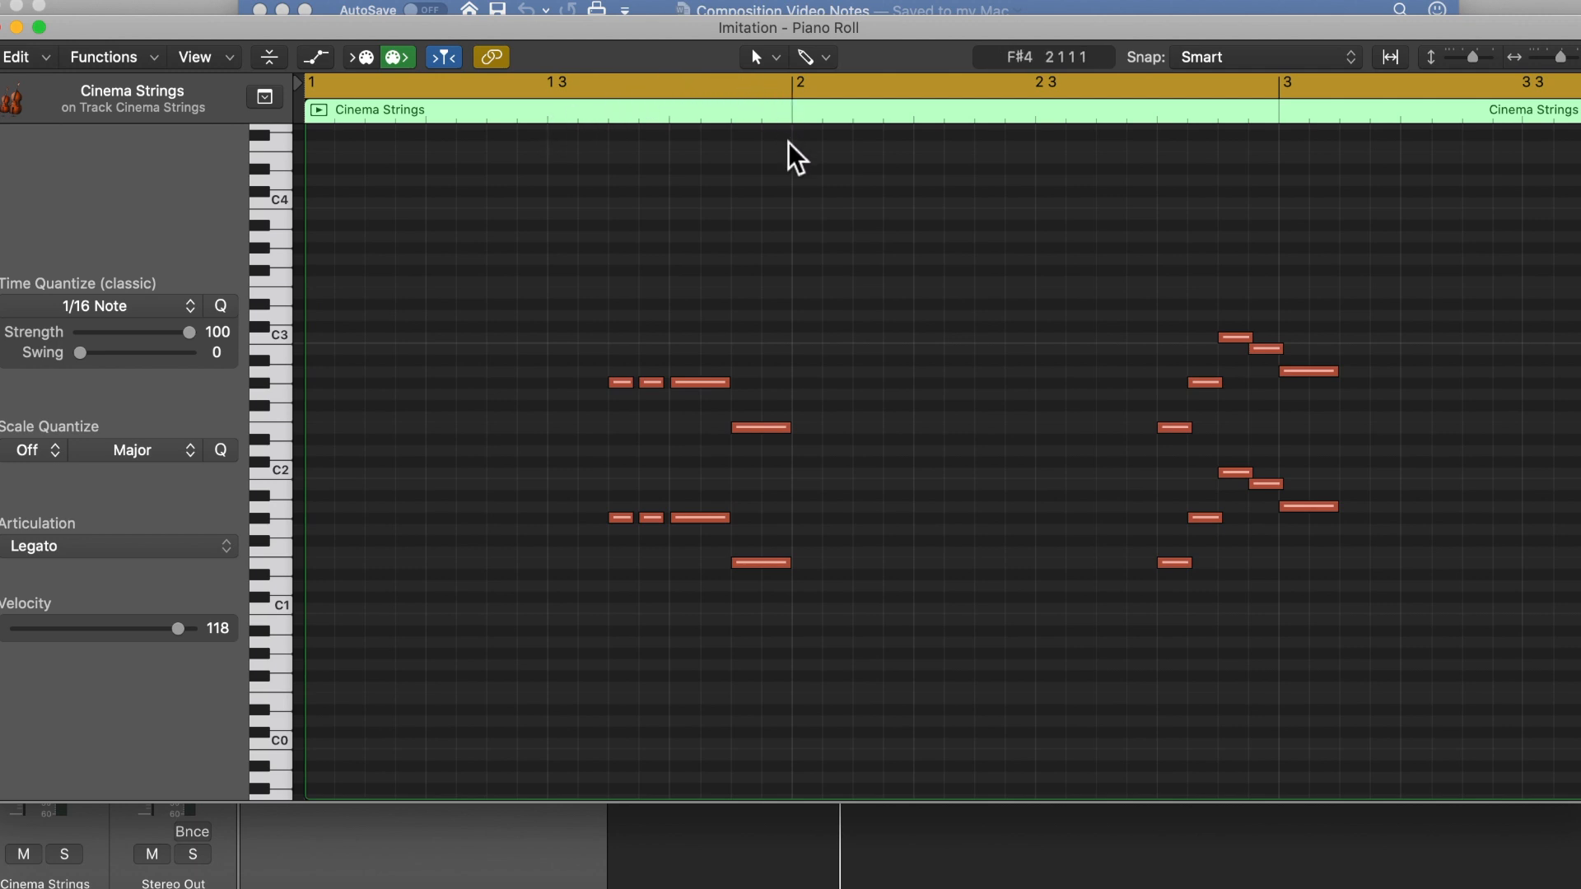
pyautogui.moveTo(545, 248); pyautogui.dragTo(791, 367)
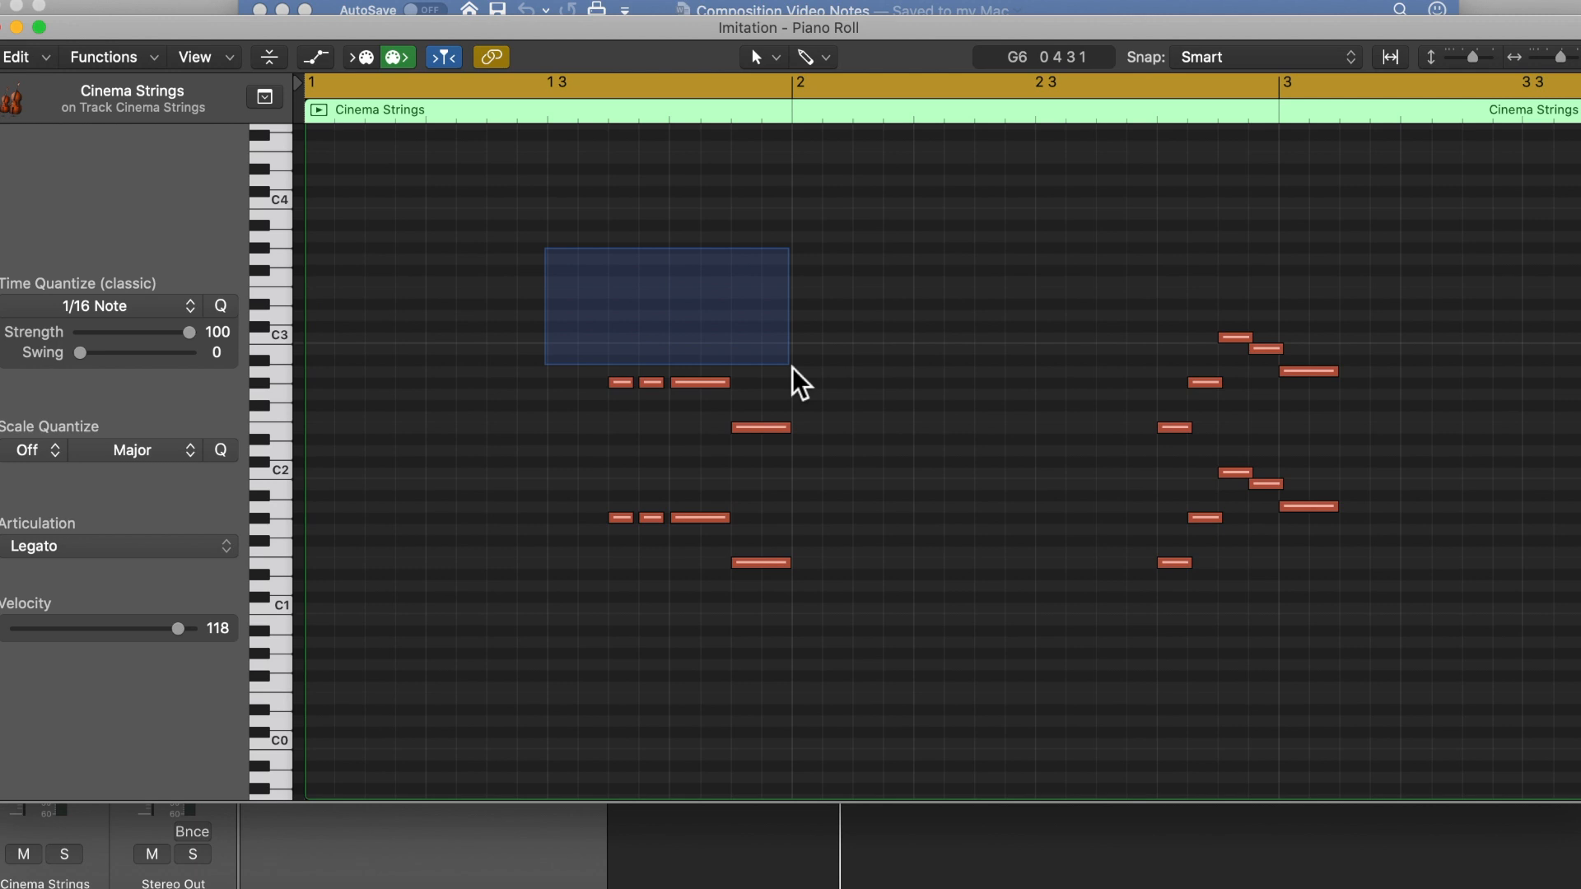
pyautogui.moveTo(792, 367); pyautogui.dragTo(684, 206)
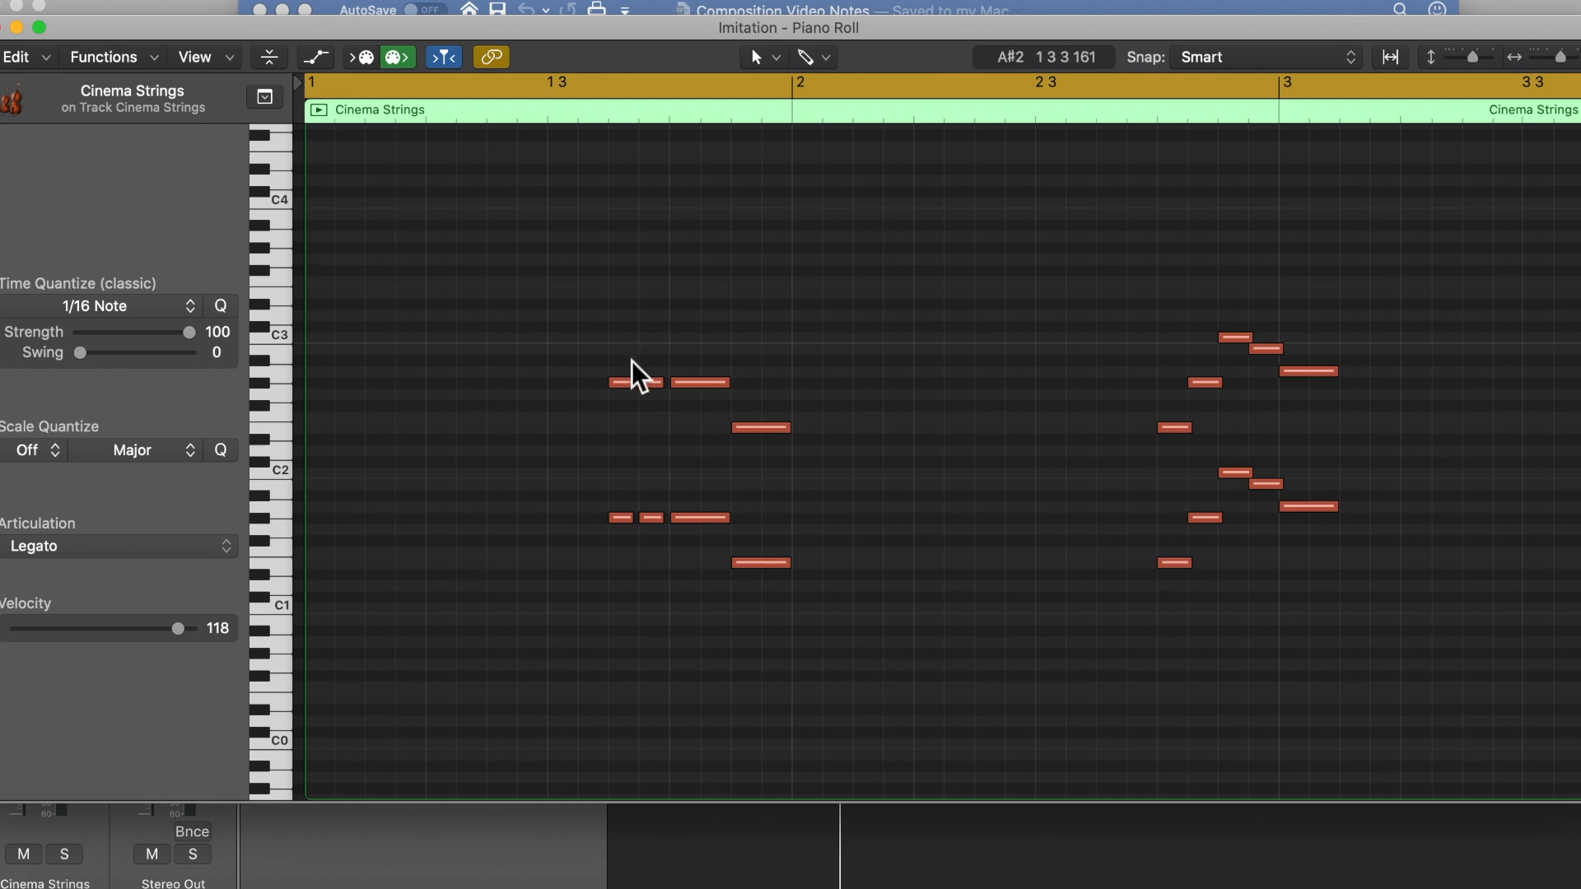
pyautogui.moveTo(622, 386)
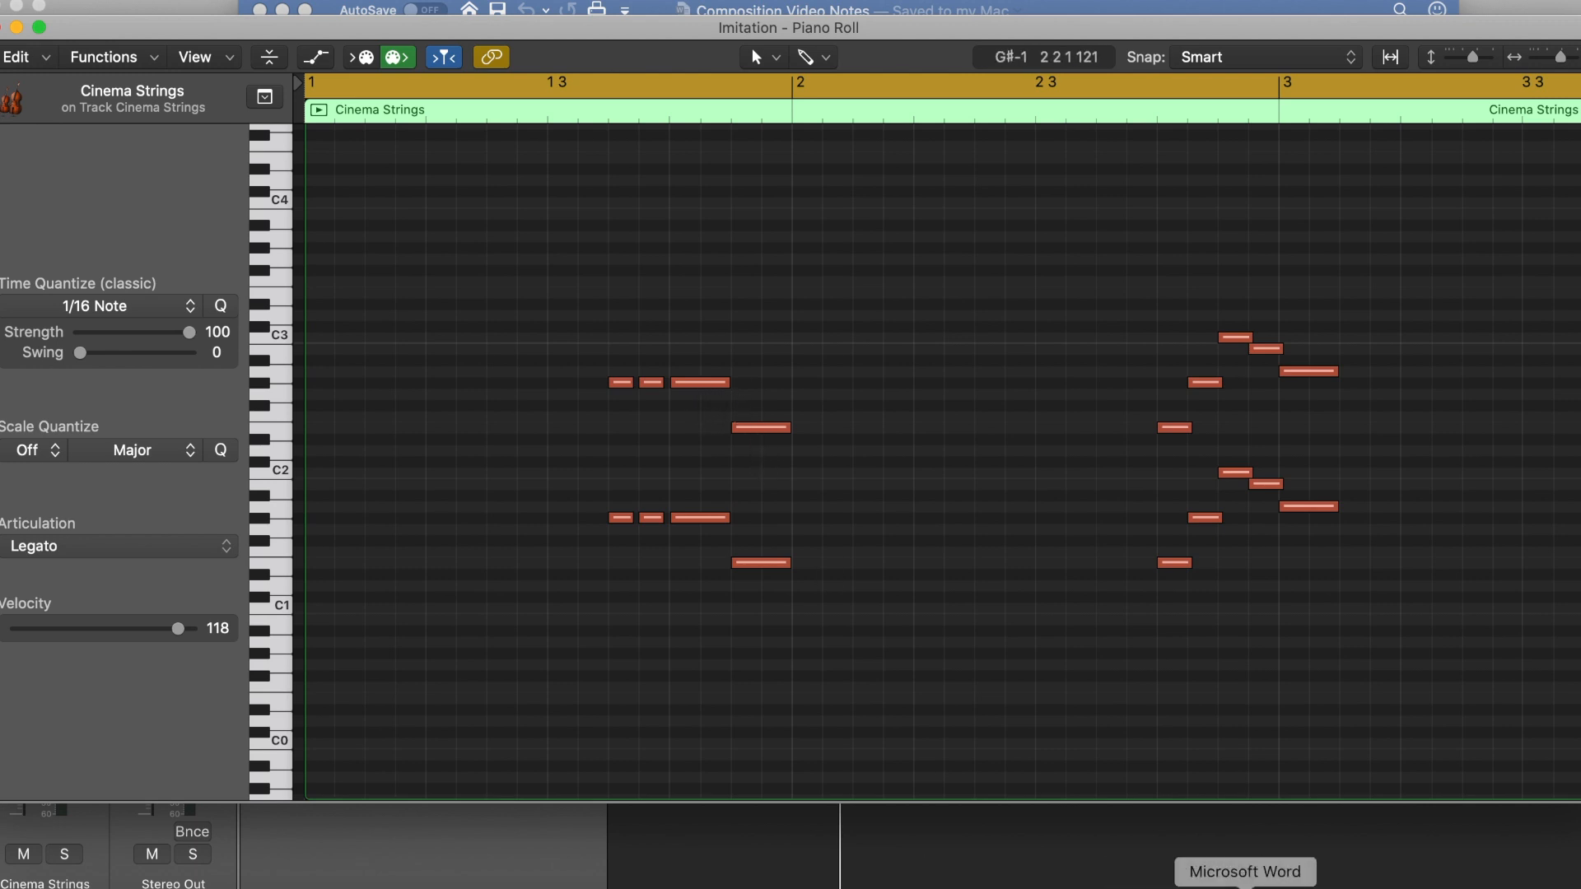
# Step: Check the notes of the V chord in the Word chord table and close the notes document
pyautogui.click(1245, 885)
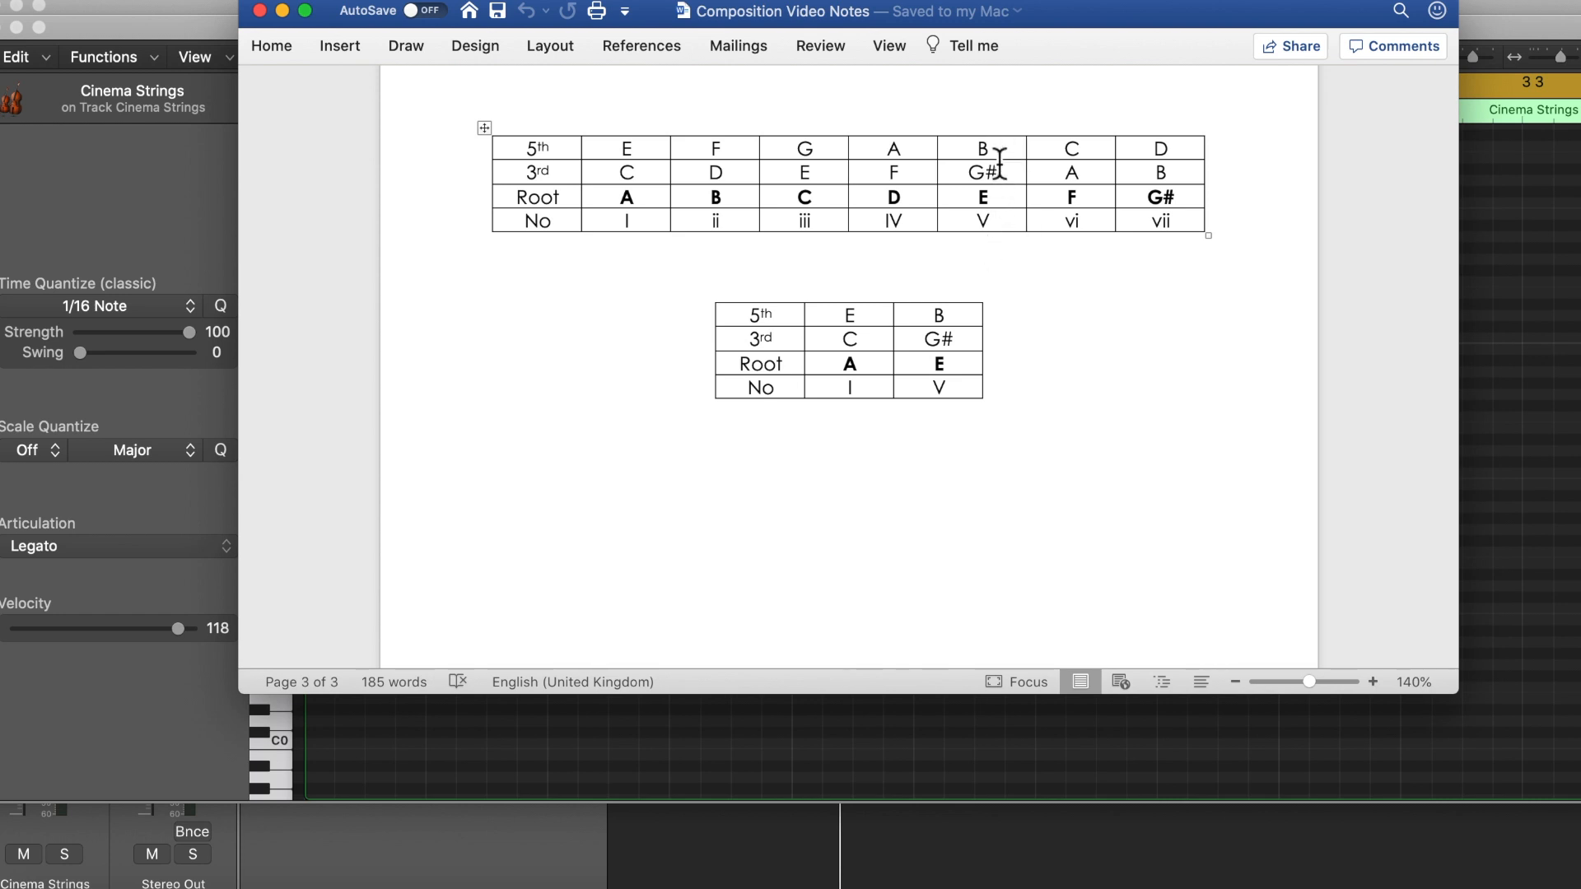
pyautogui.click(260, 14)
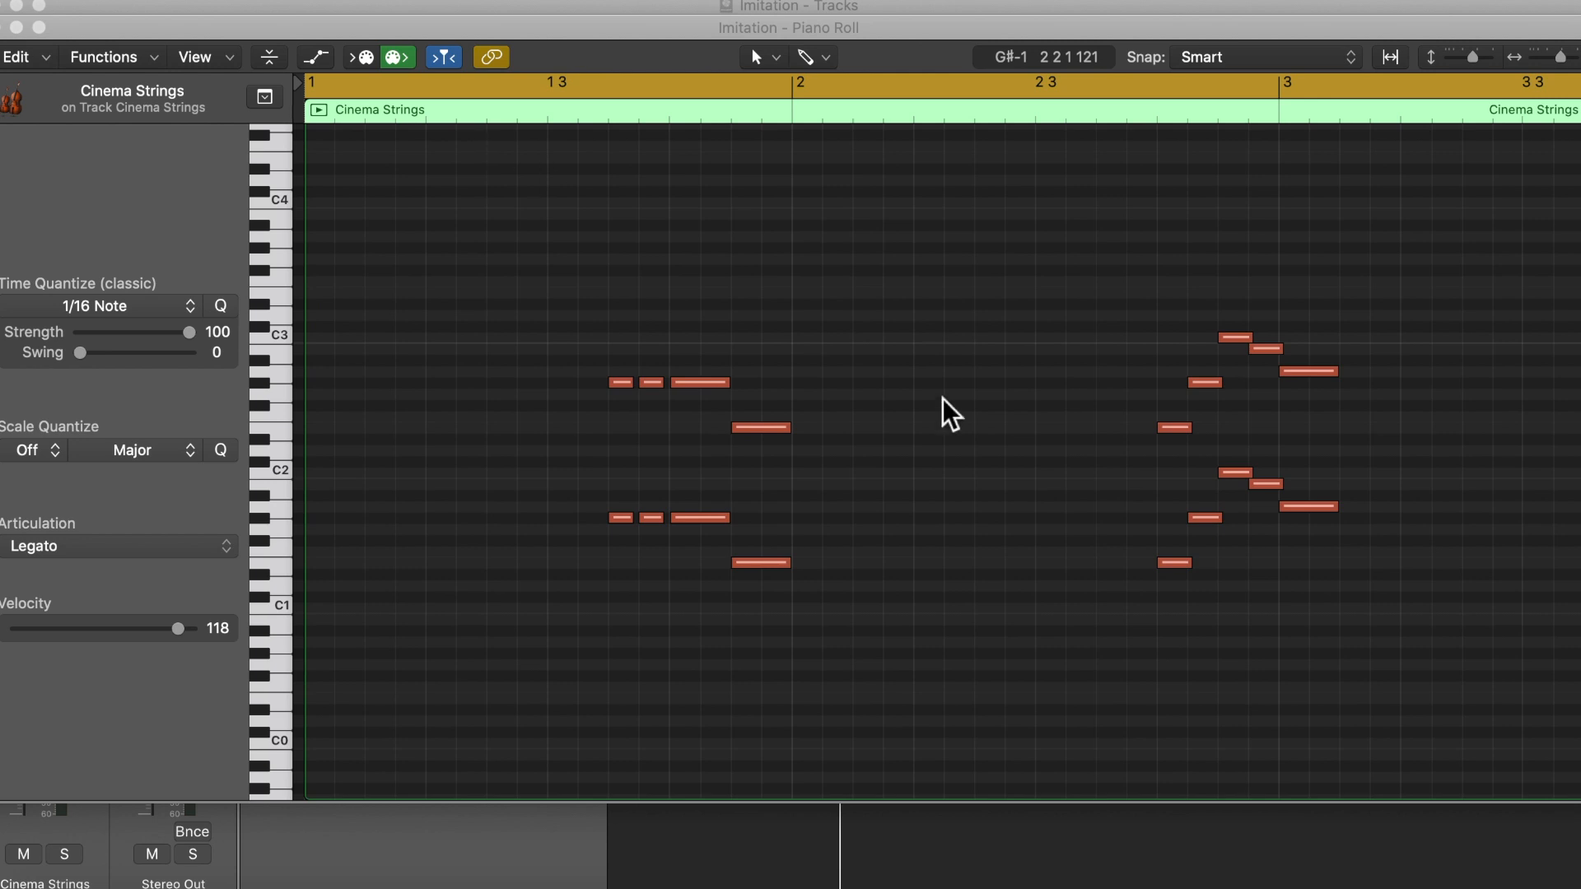
# Step: Play the Cinema Strings part and check the pitch of the lower opening note of its second phrase in bar 2
pyautogui.click(917, 428)
pyautogui.press('space')
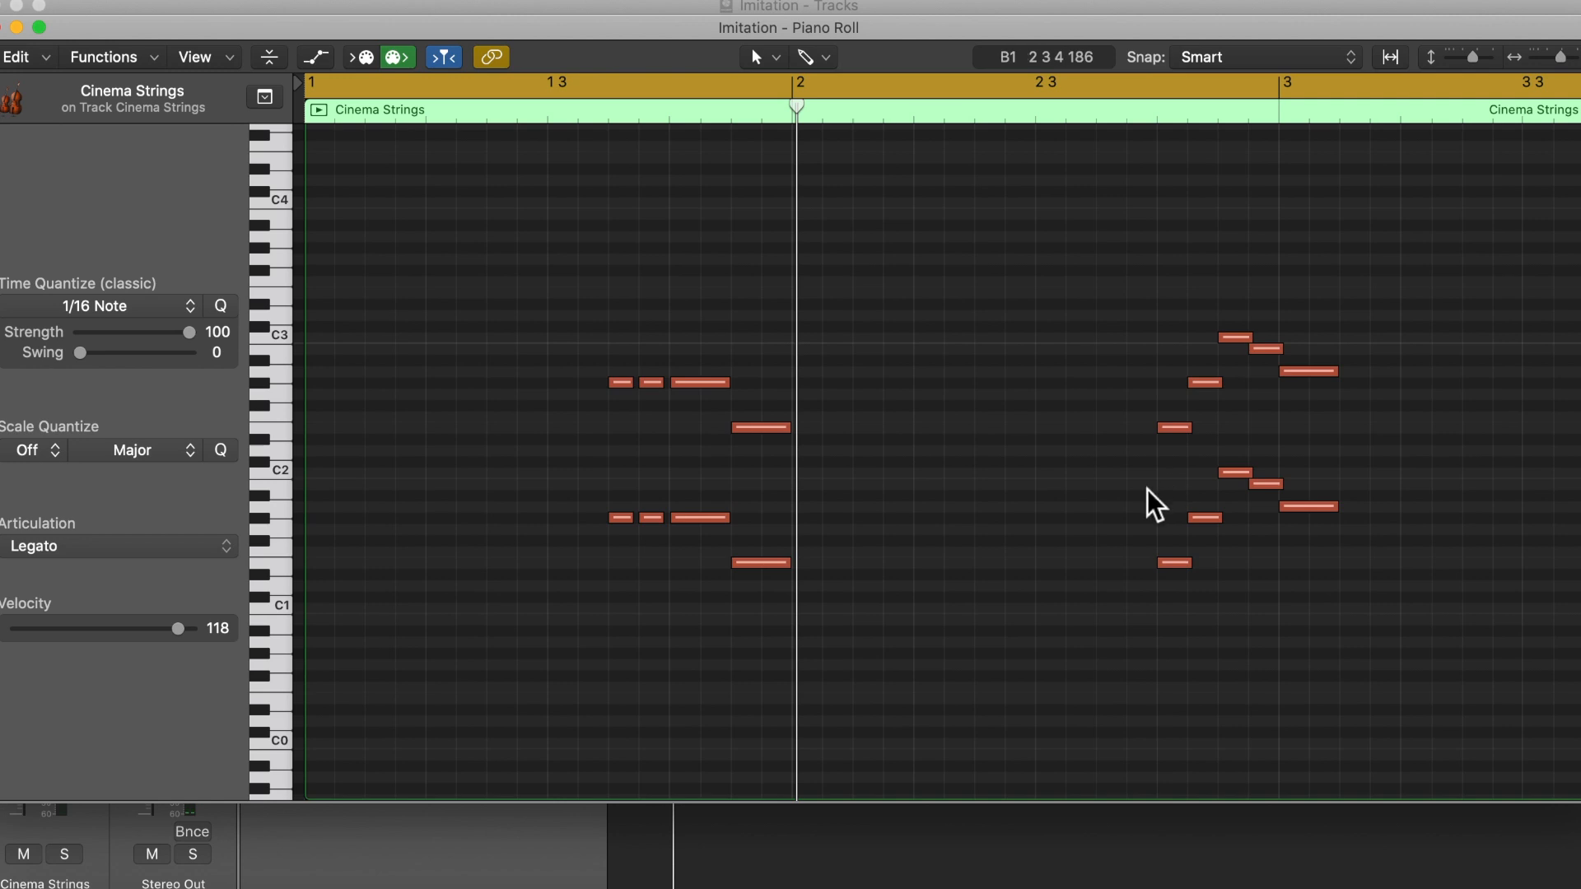
pyautogui.hscroll(5, 1152, 494)
pyautogui.hscroll(5, 1131, 522)
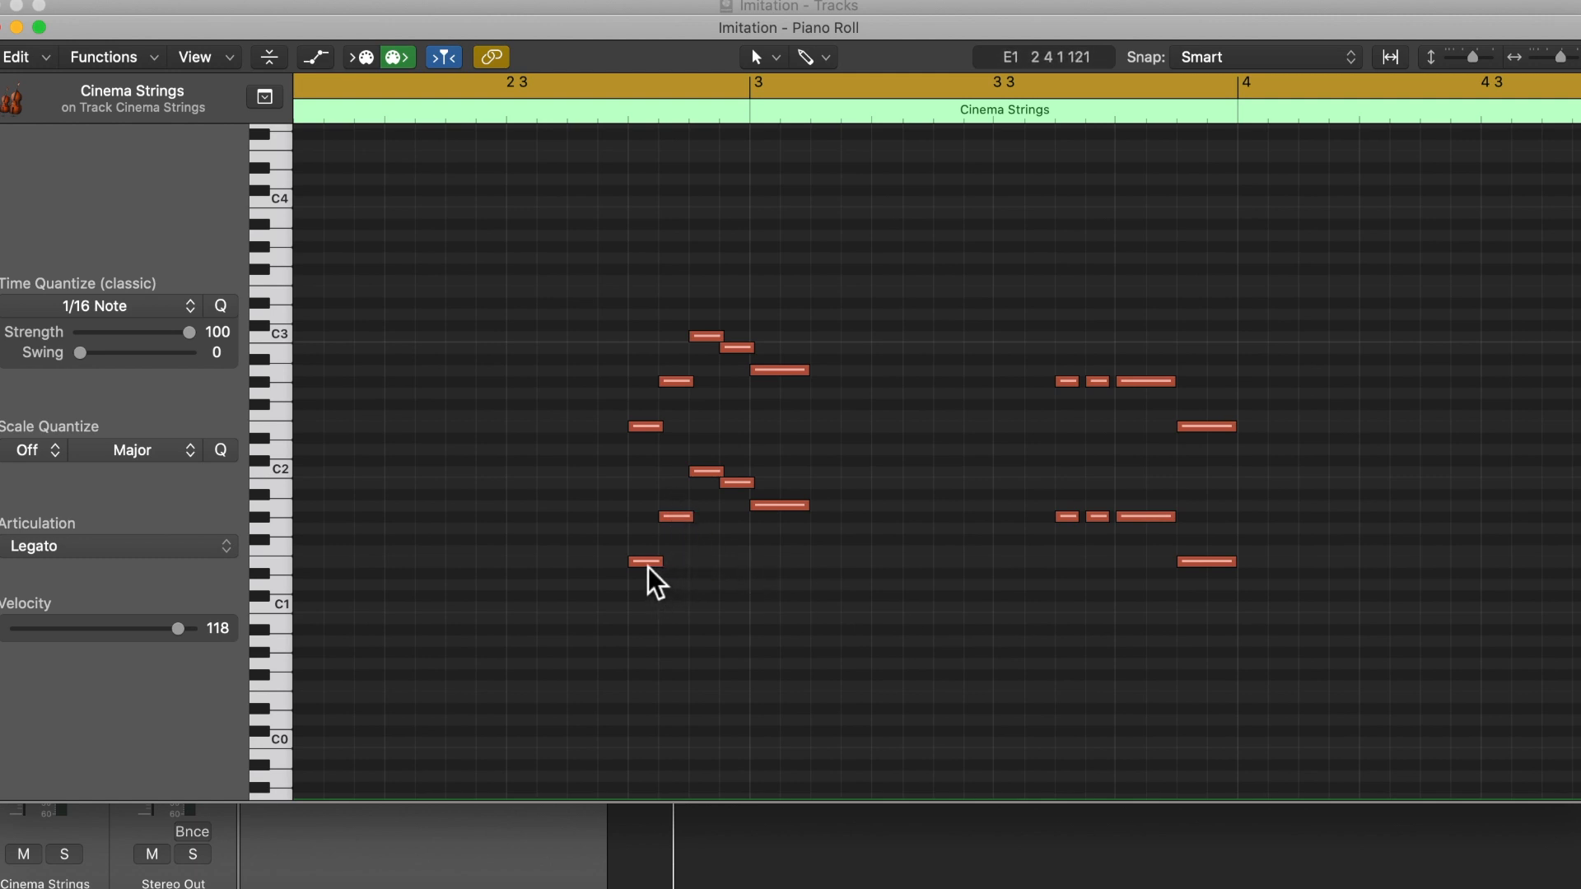
pyautogui.moveTo(648, 567)
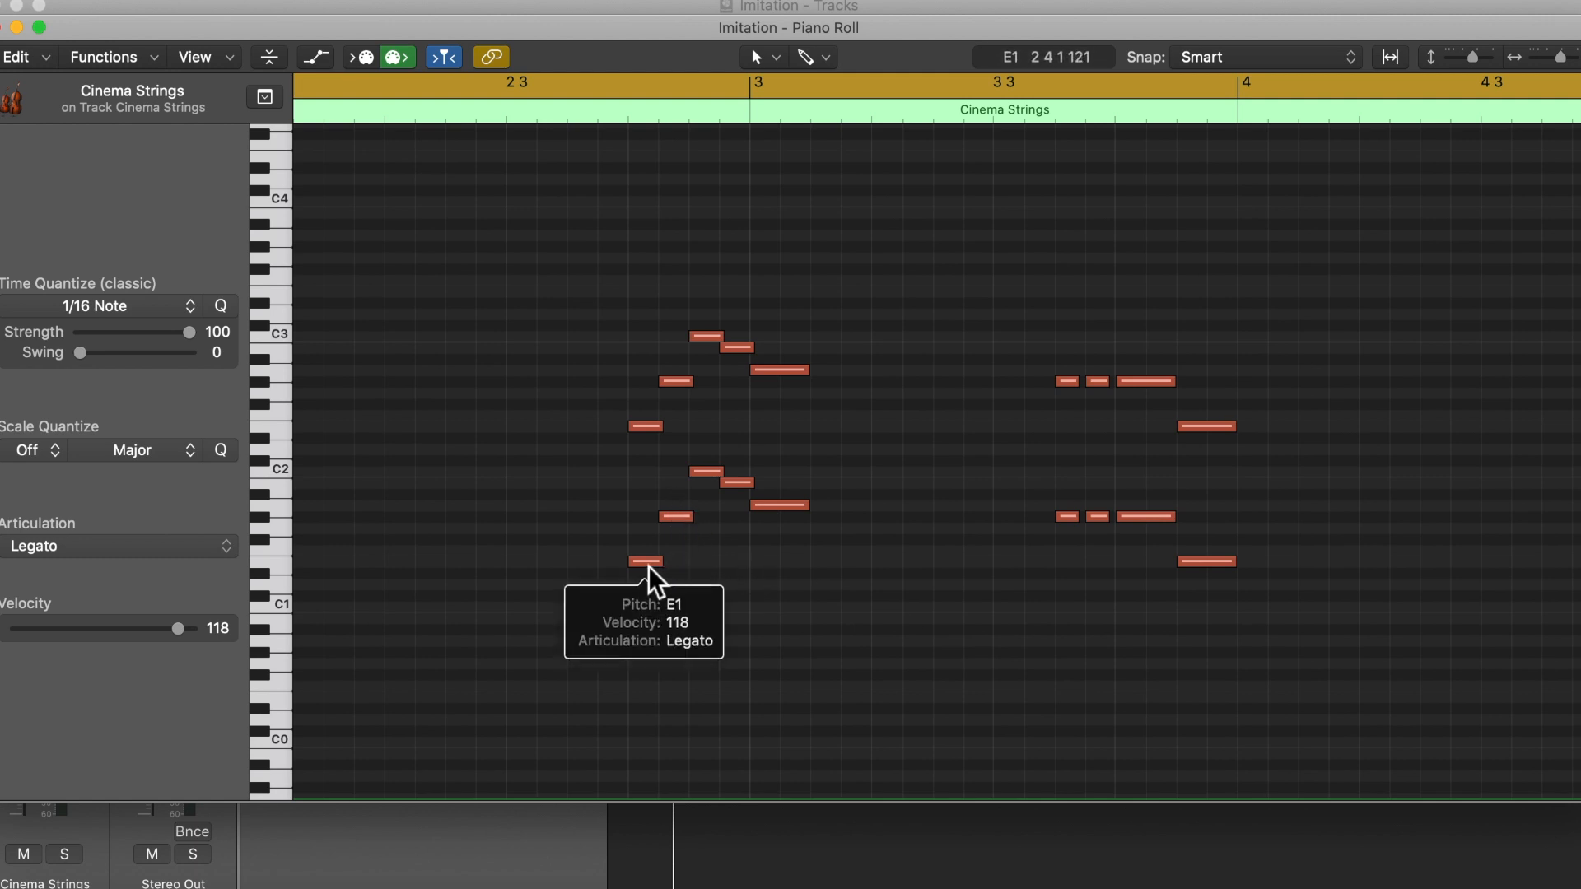
# Step: Audition lower notes of the Cinema Strings' second phrase, from its opening note to the short note just before bar 3
pyautogui.click(649, 566)
pyautogui.click(677, 518)
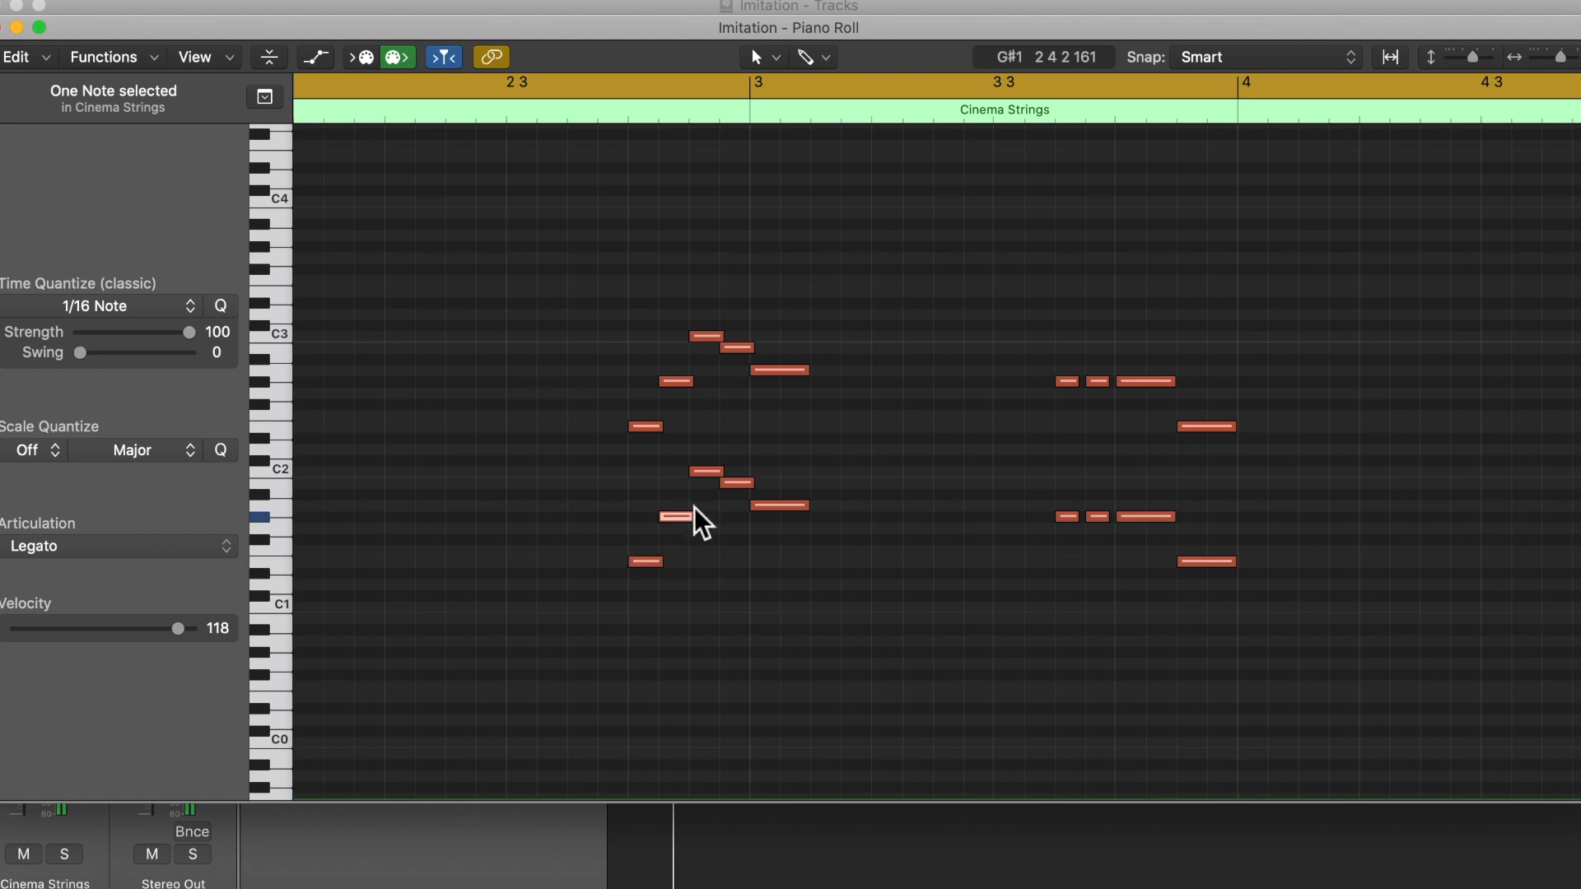
pyautogui.click(743, 484)
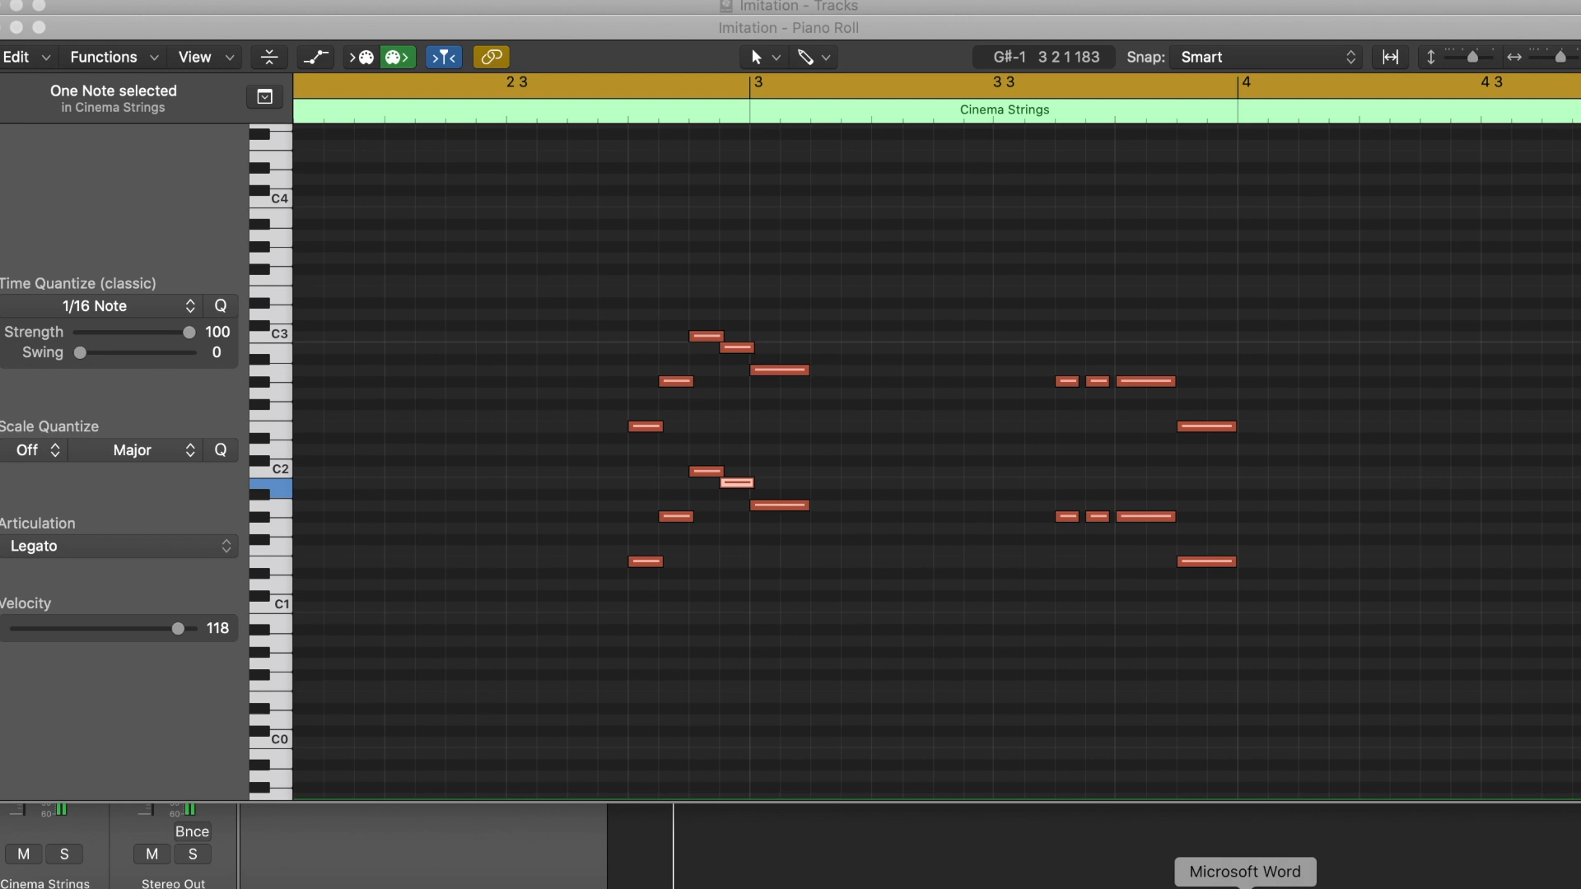
# Step: Switch to Microsoft Word, reopen the Composition Video Notes document and show its chord tables
pyautogui.click(1245, 880)
pyautogui.click(1316, 788)
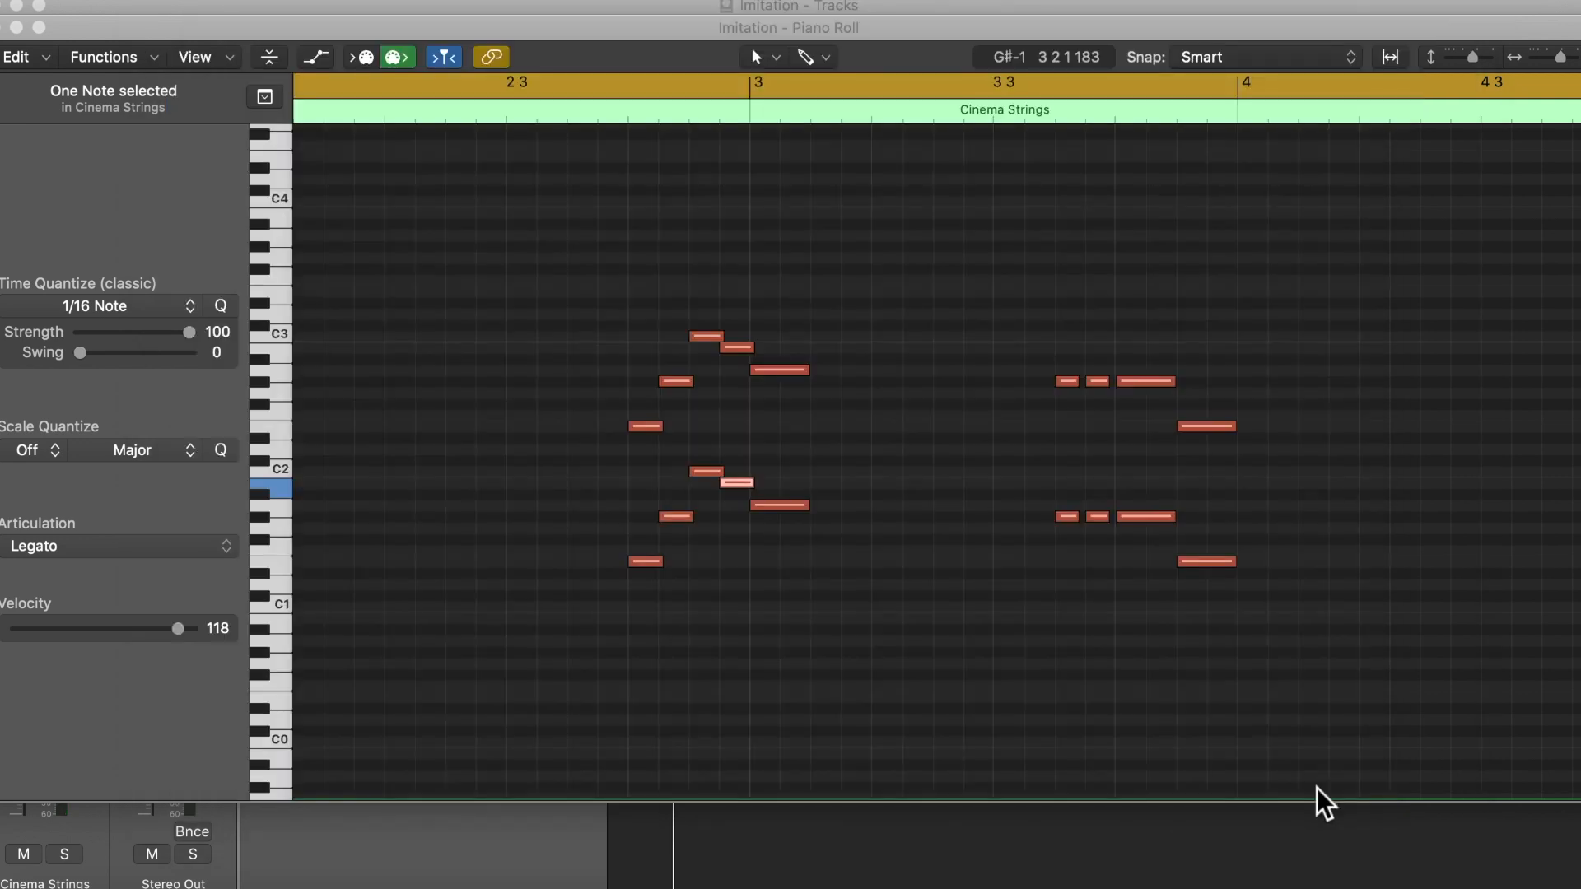
pyautogui.click(1245, 883)
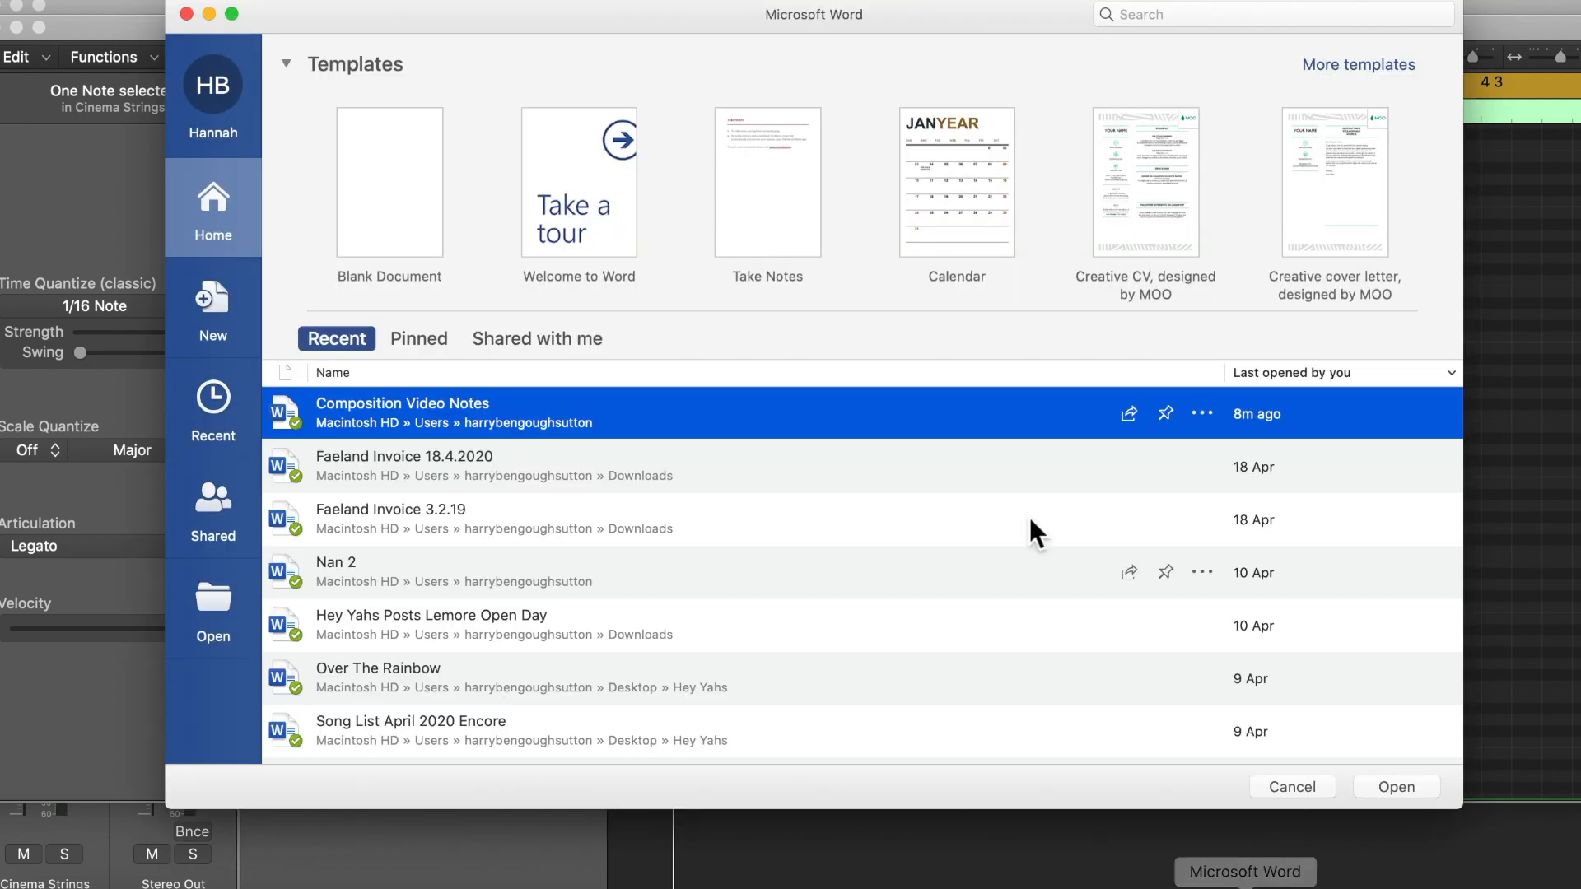
pyautogui.click(1397, 790)
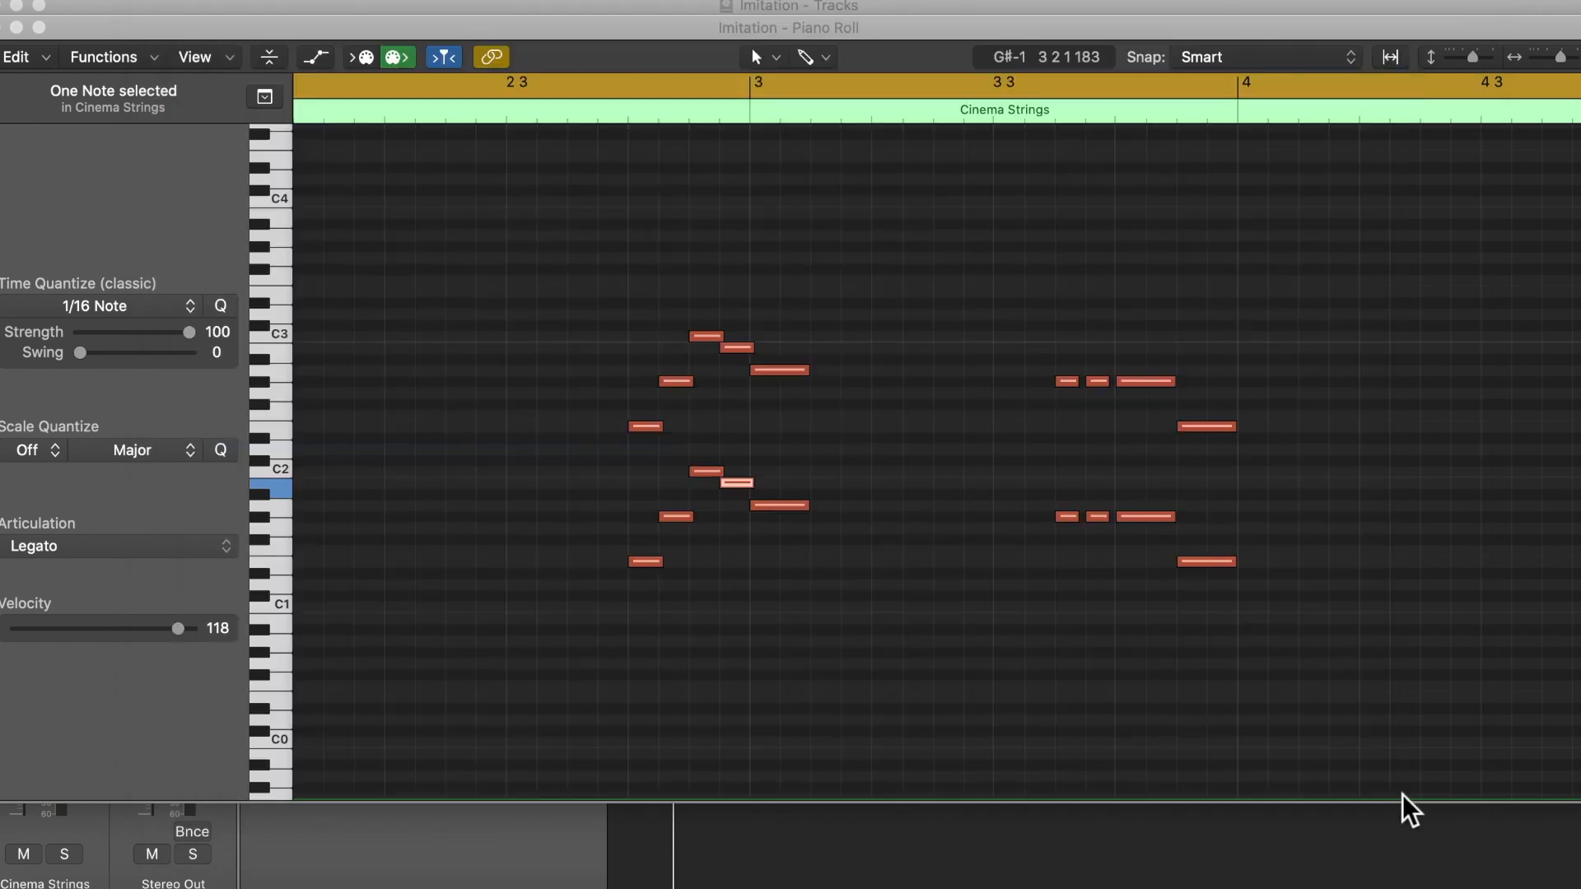
pyautogui.scroll(-20, 917, 570)
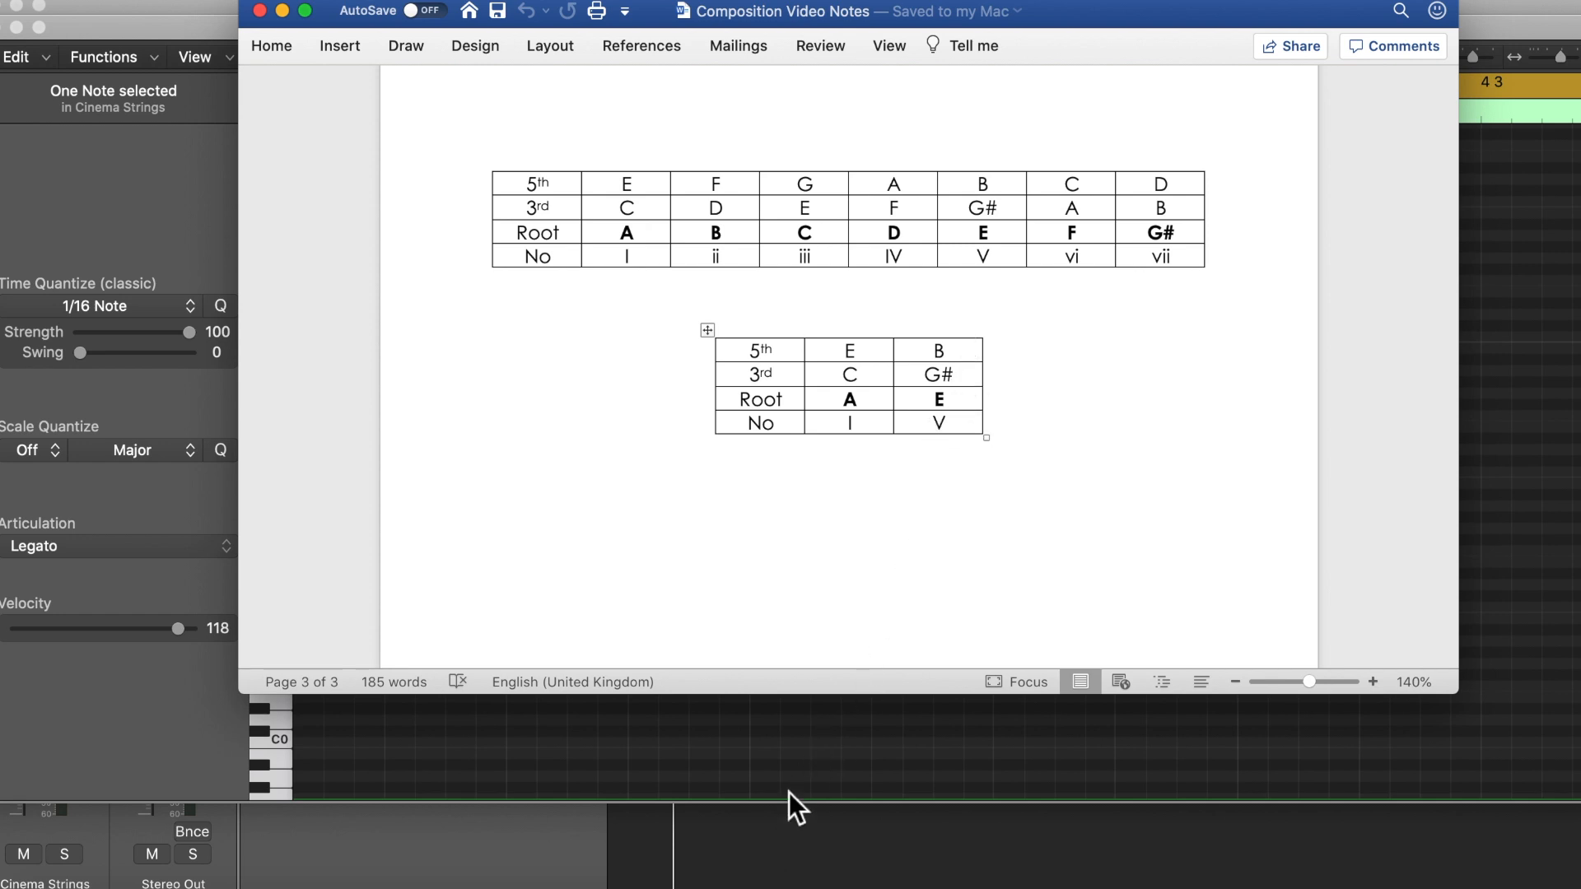
# Step: Audition the lower C2 note of the strings' second phrase and compare it with the V chord in the Word table
pyautogui.click(797, 765)
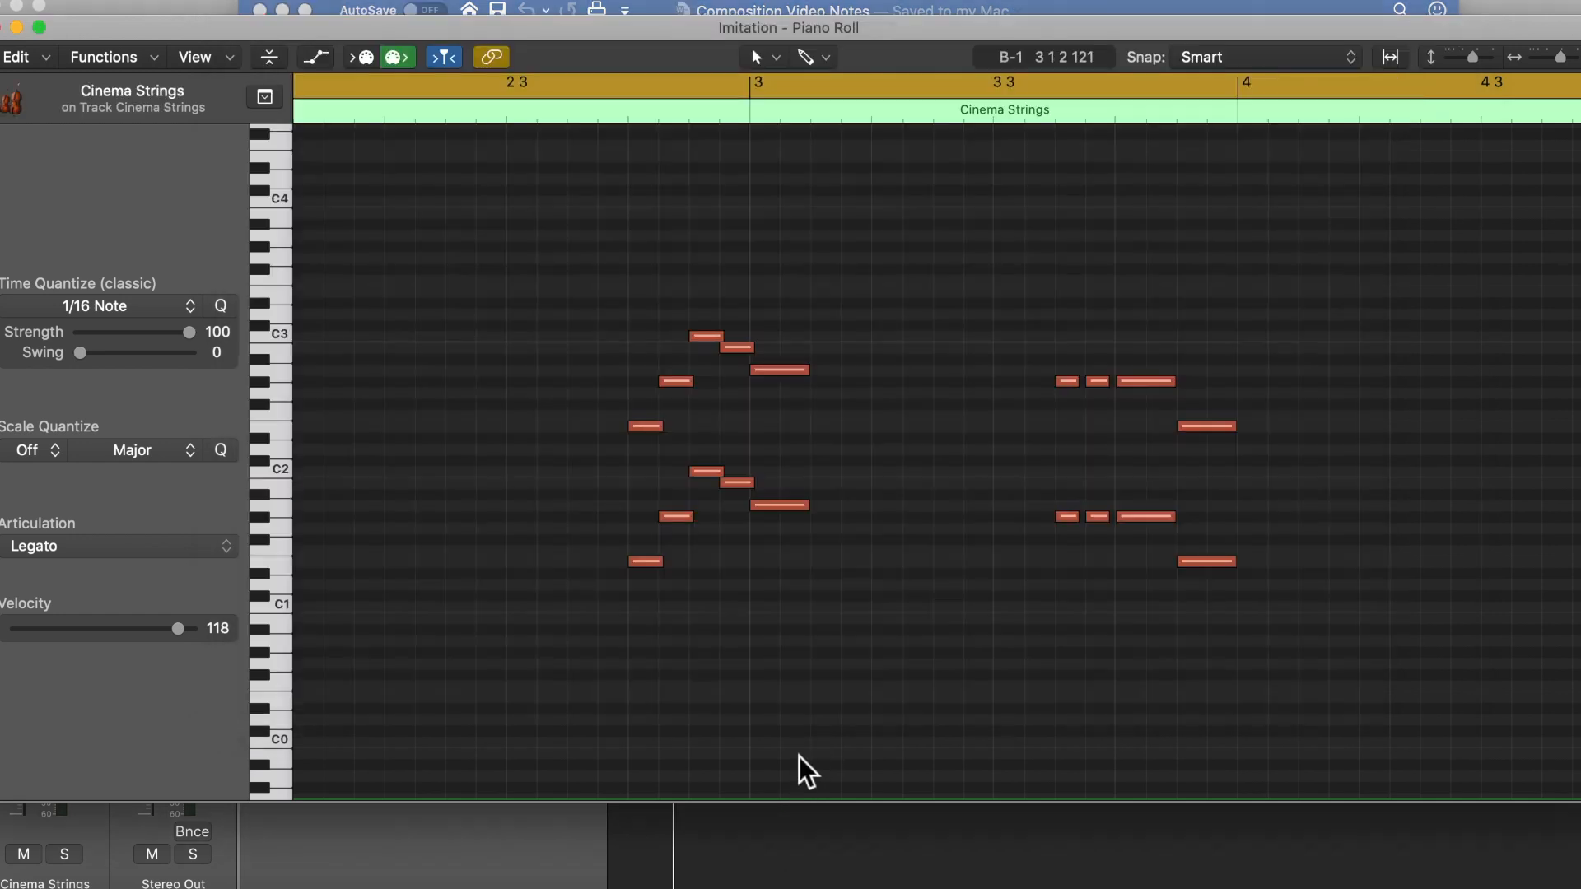
pyautogui.click(704, 472)
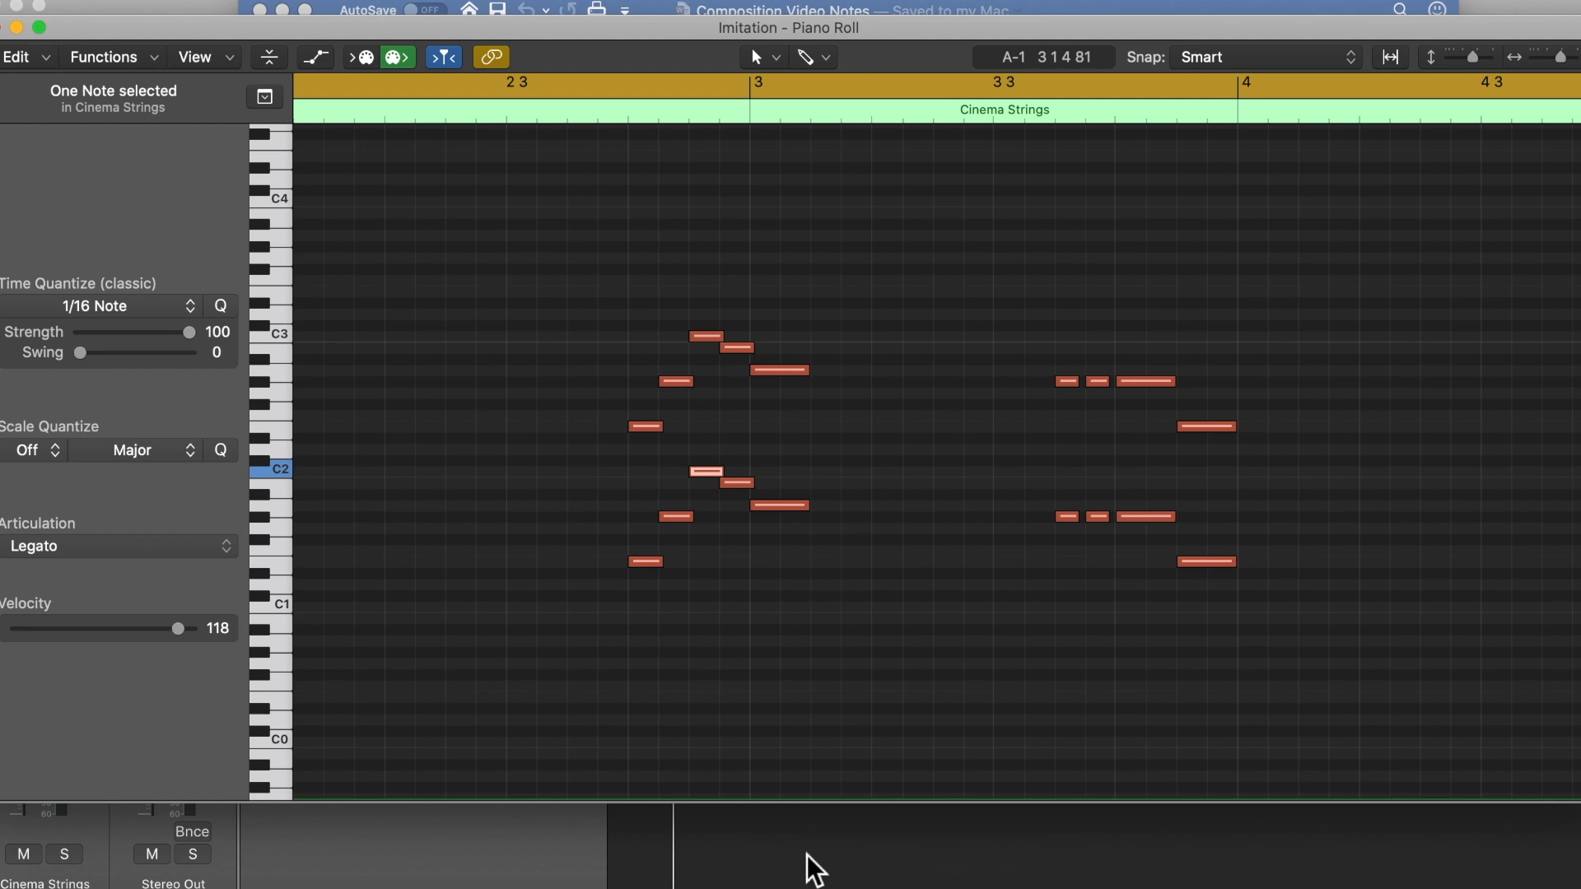
pyautogui.click(1245, 885)
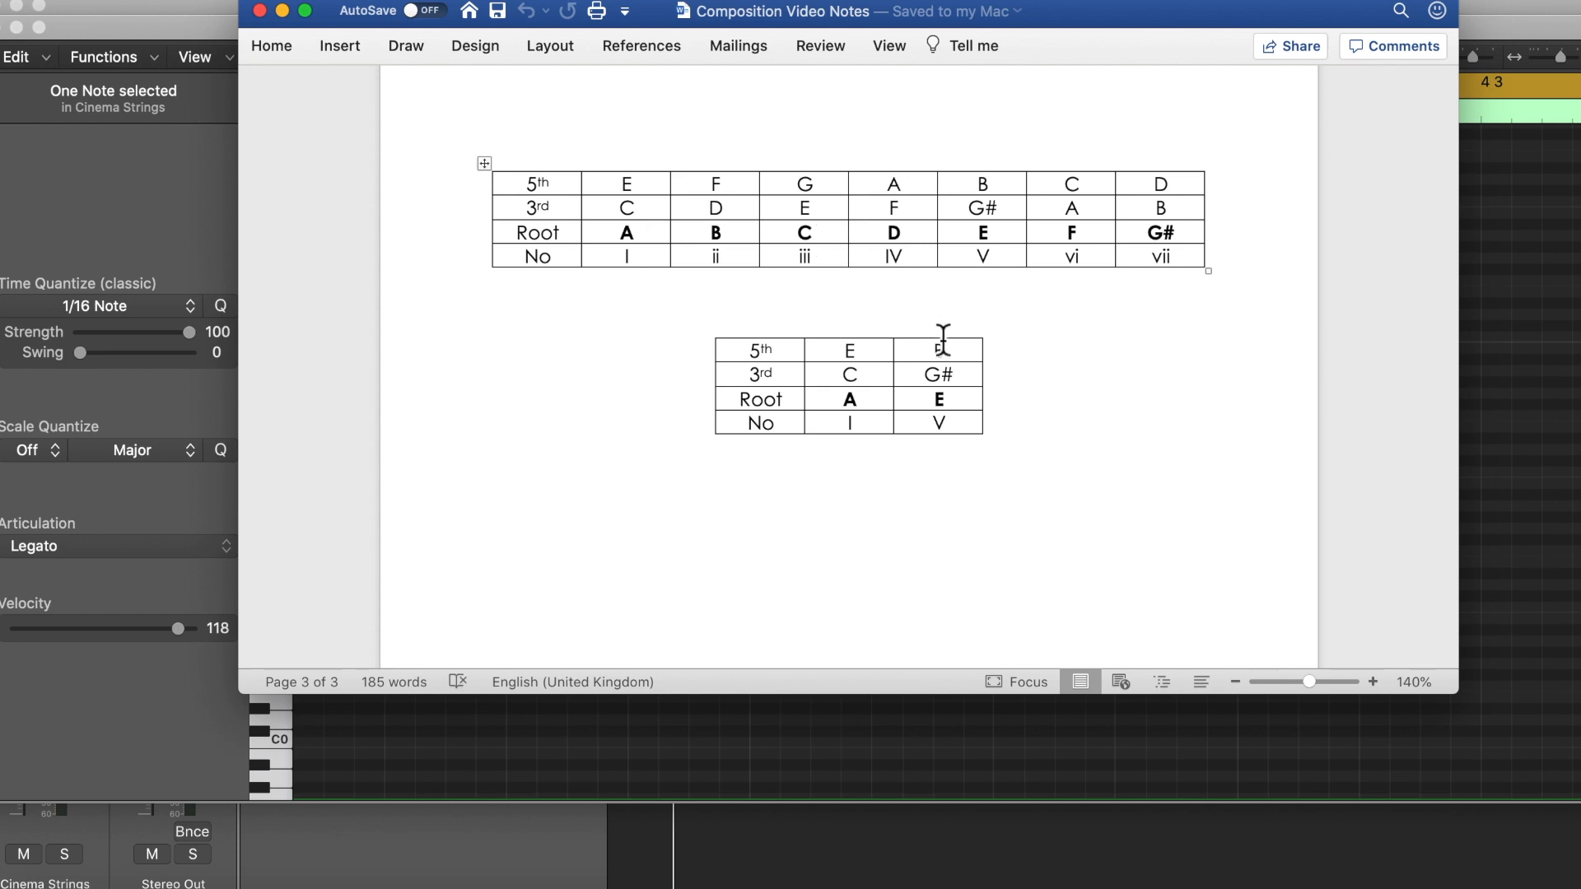
pyautogui.click(698, 762)
pyautogui.click(707, 775)
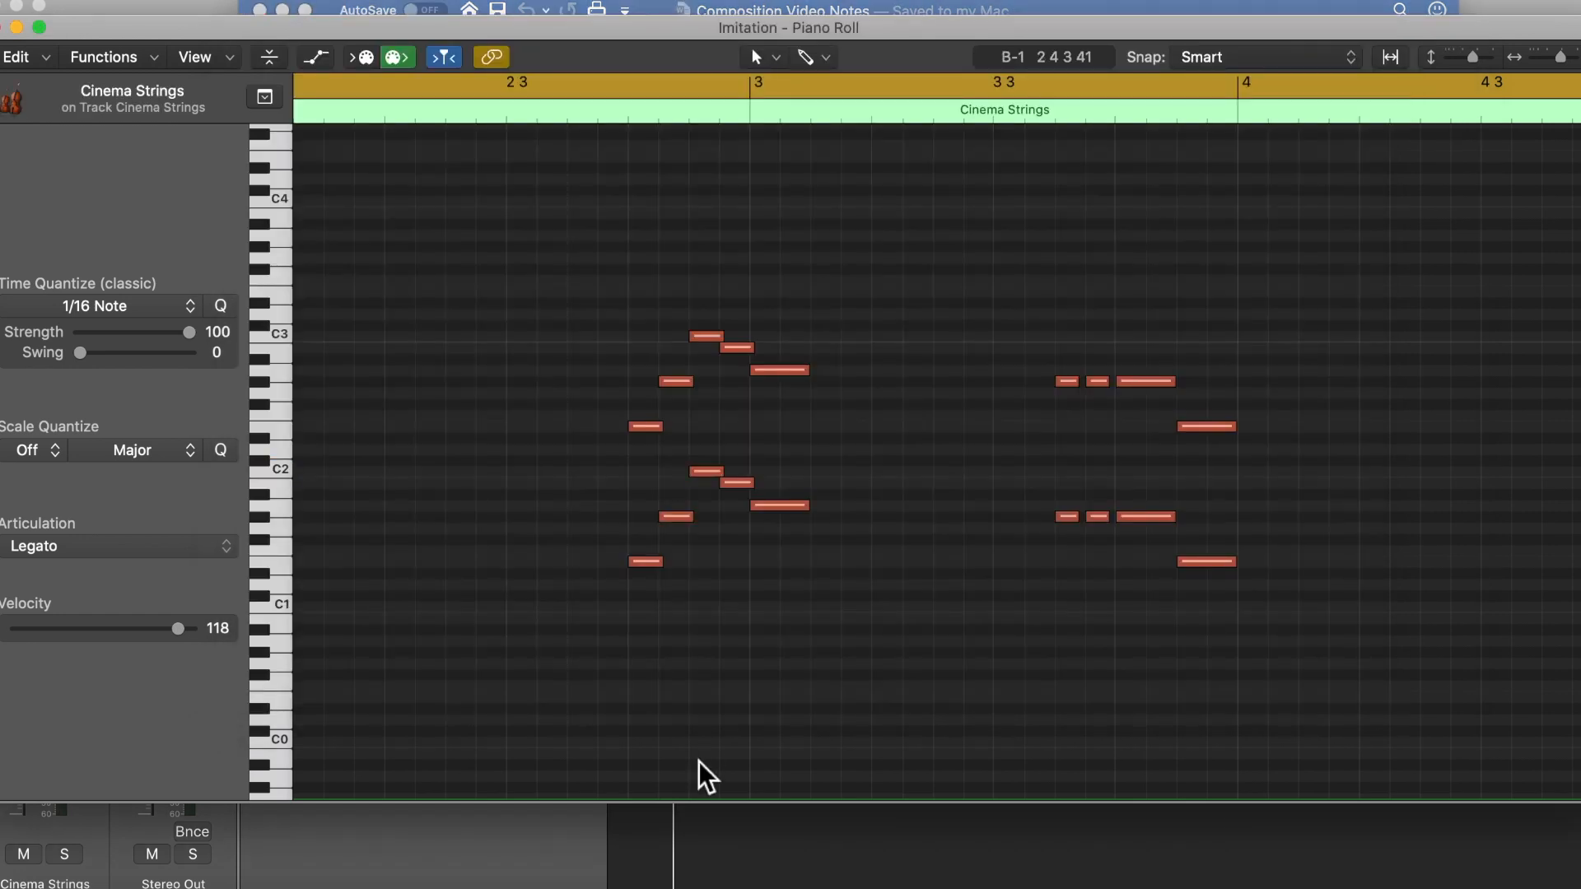
# Step: Play the Cinema Strings part through its second phrase and close the Piano Roll
pyautogui.press('space')
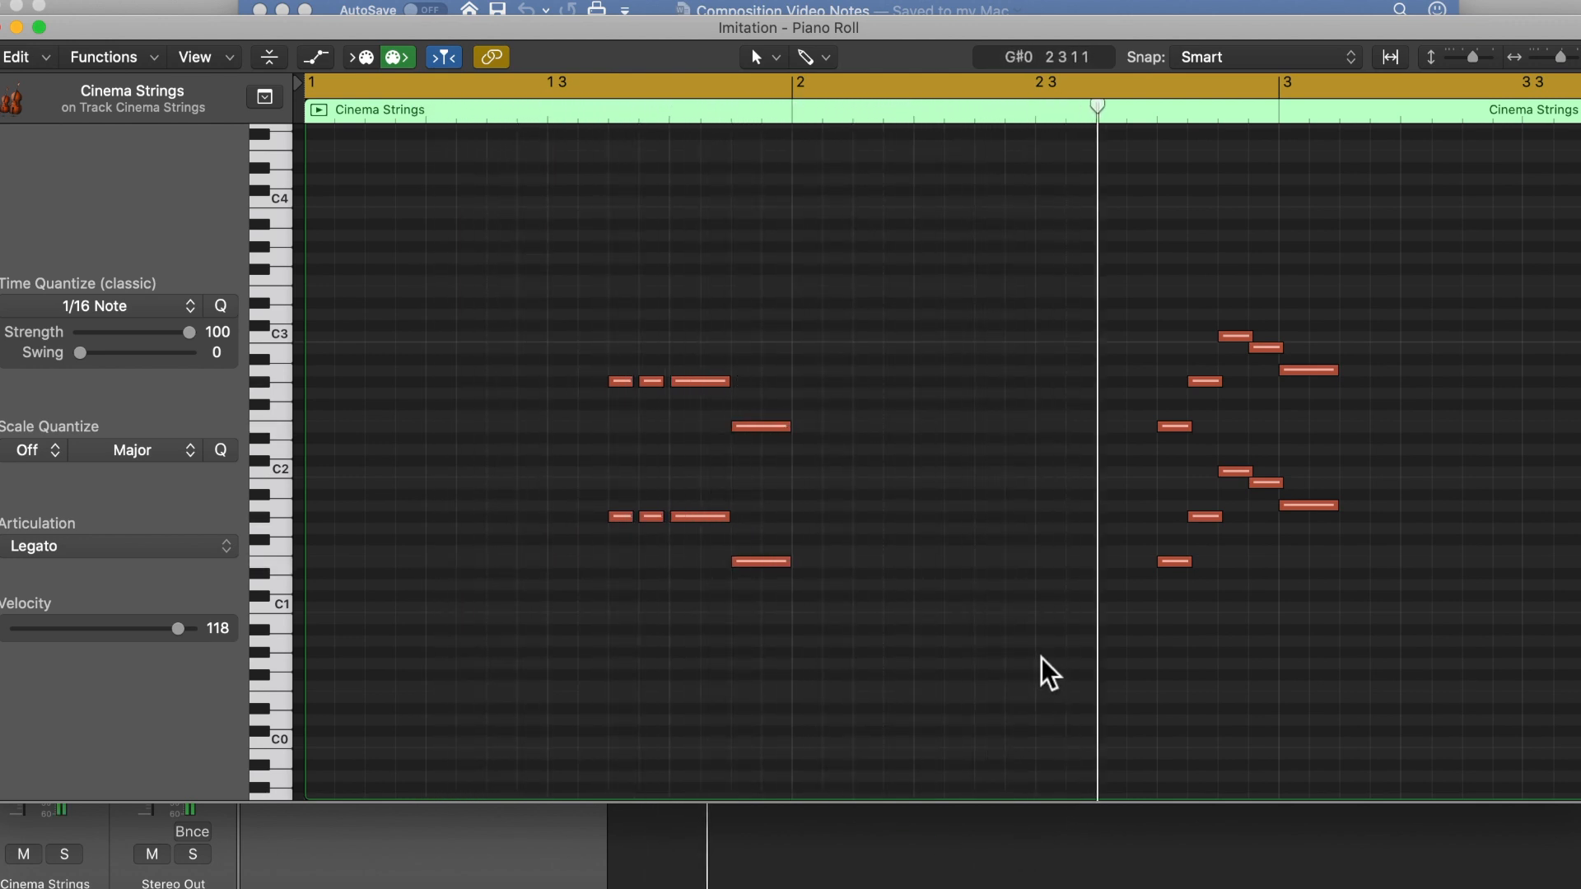
pyautogui.press('space')
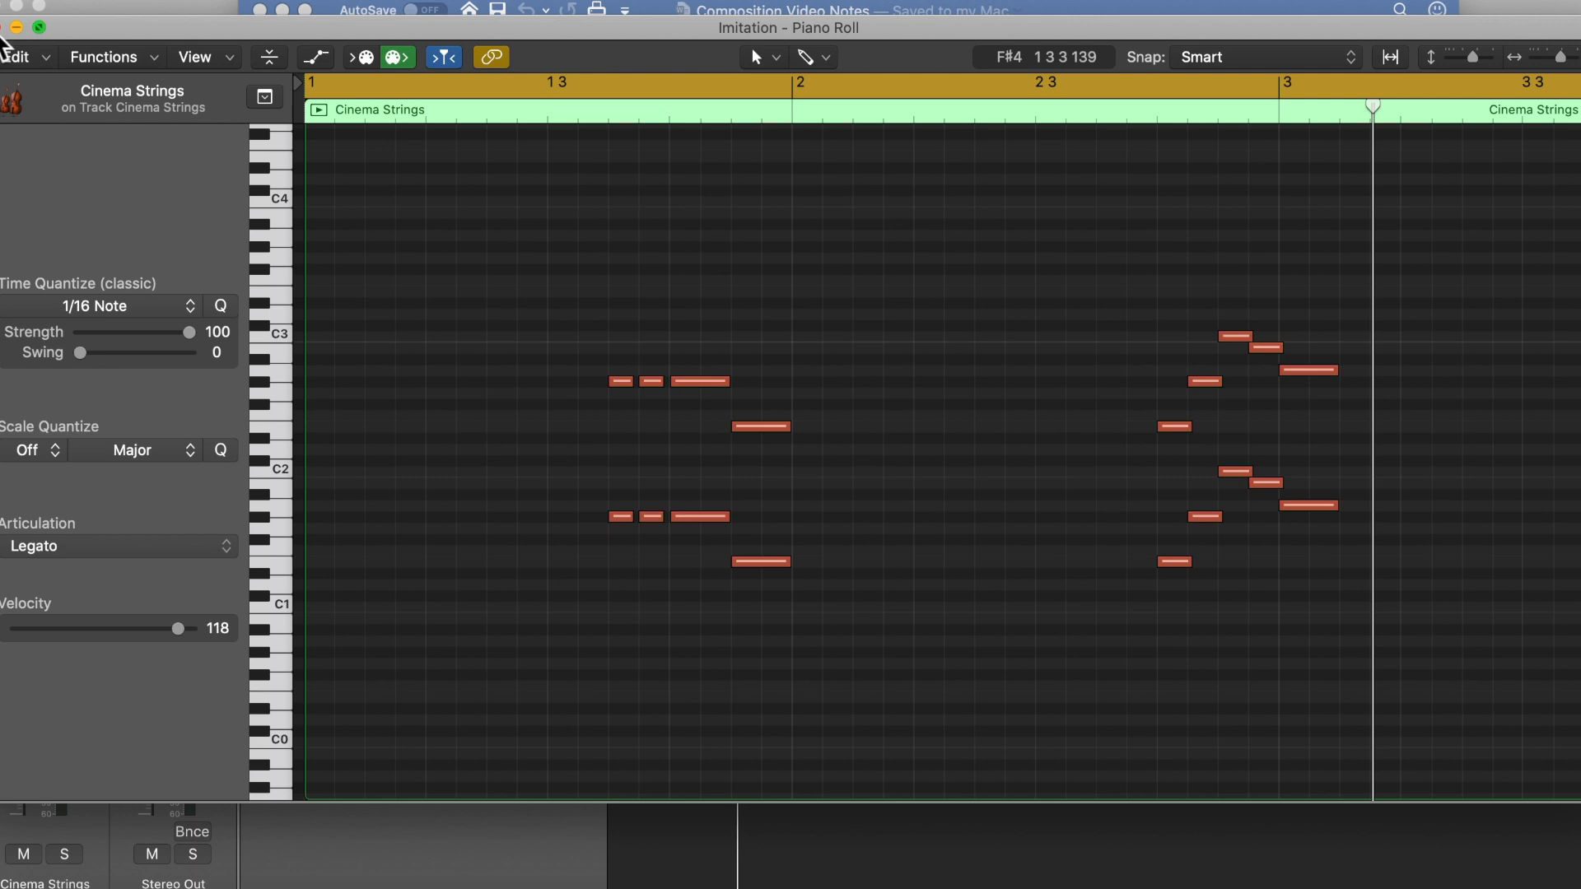
pyautogui.click(4, 28)
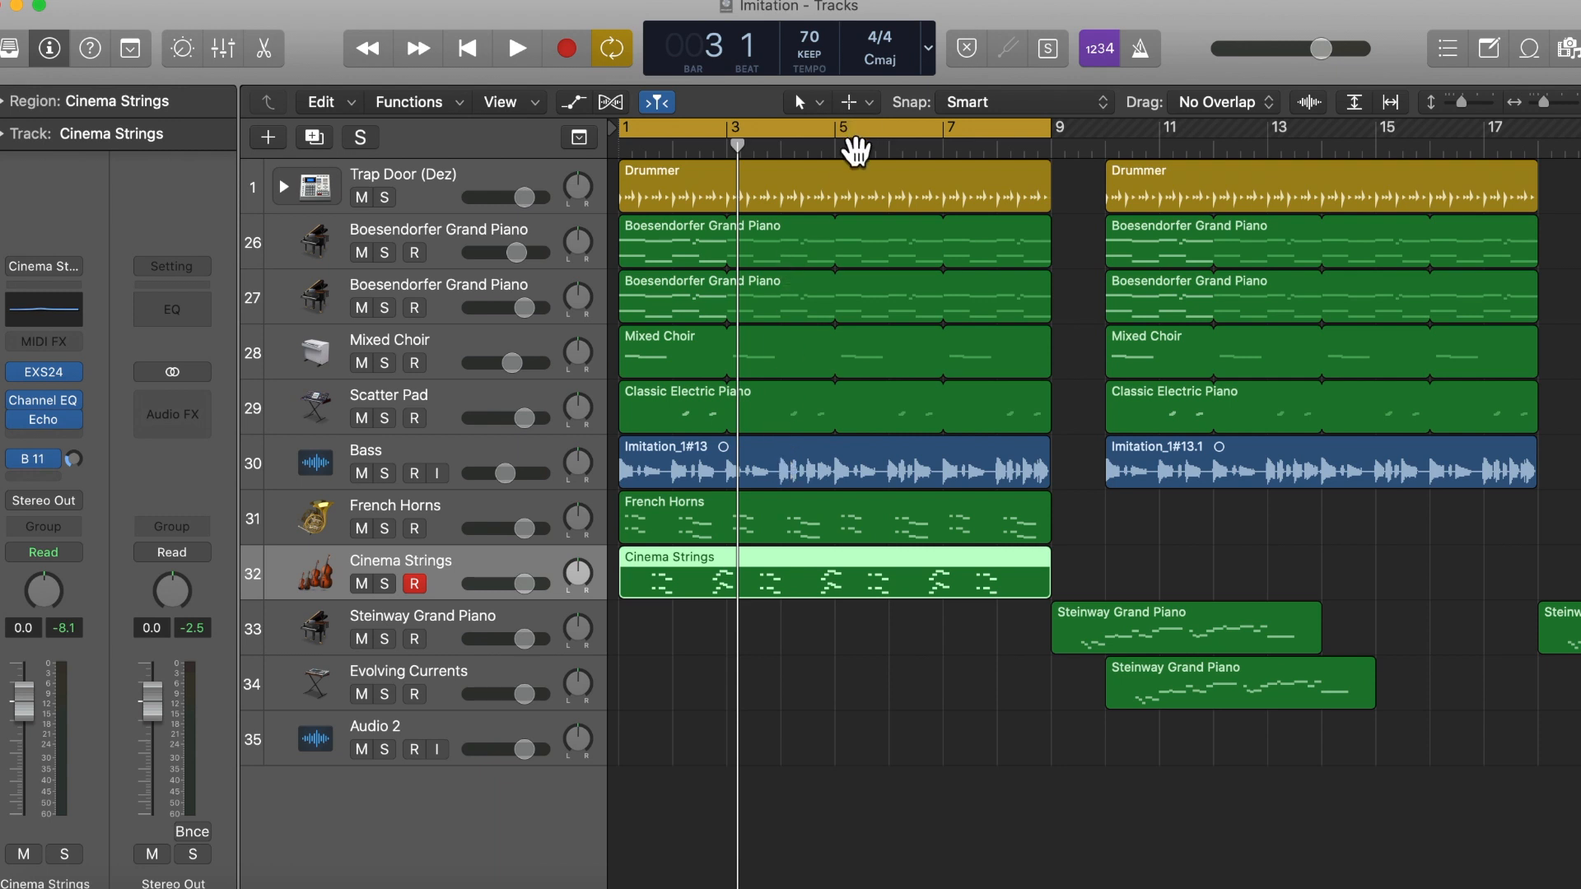
# Step: Replace the cycle range with one spanning bars 10 to 18
pyautogui.click(843, 137)
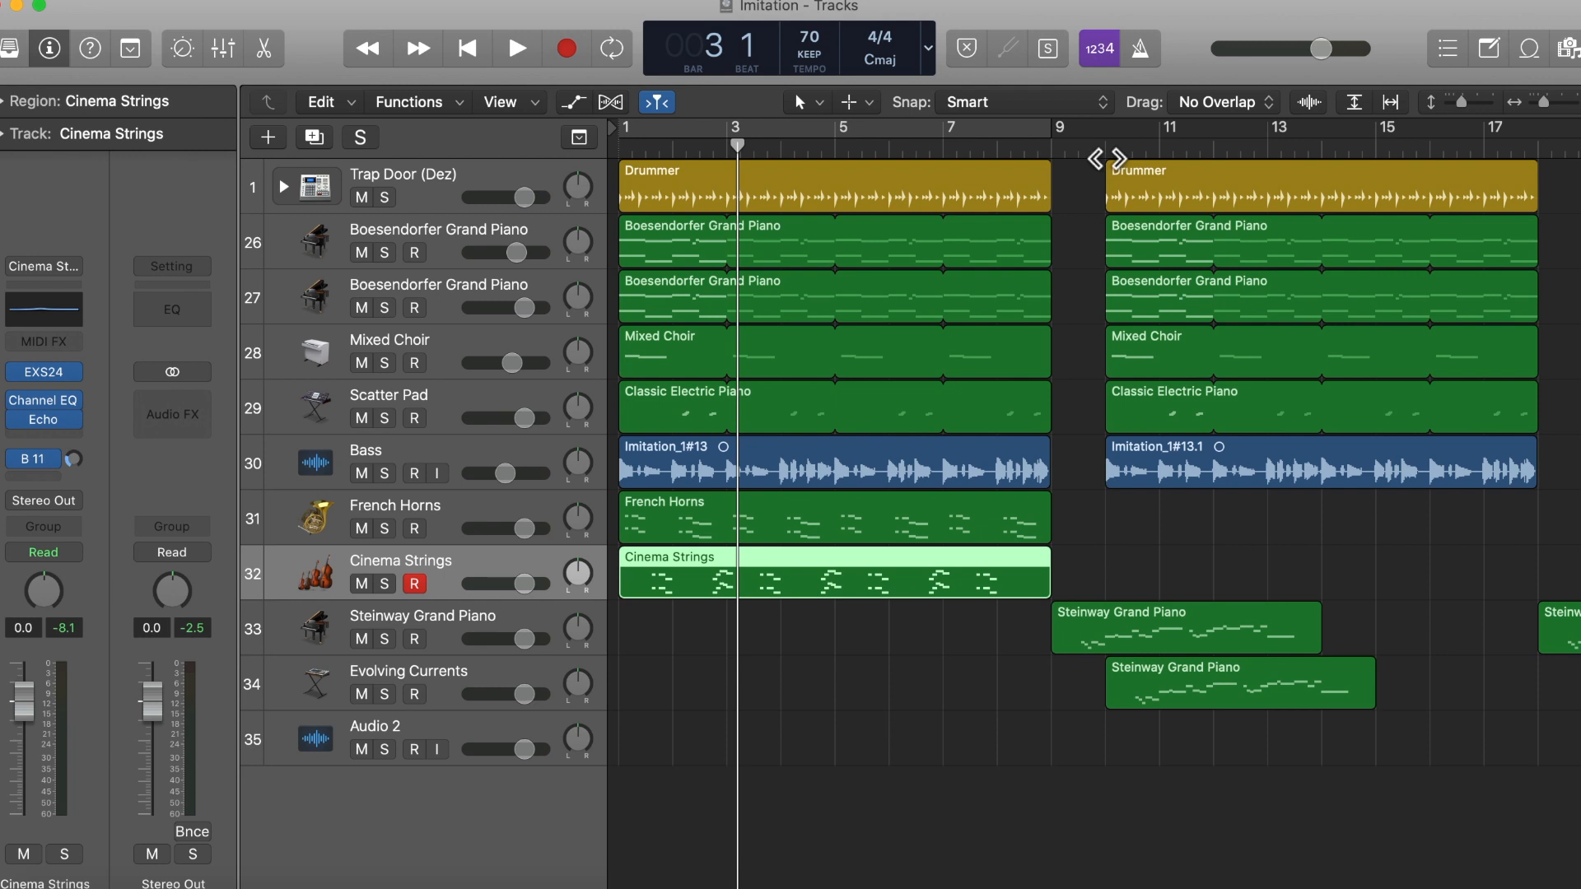
pyautogui.moveTo(1124, 142); pyautogui.dragTo(1547, 185)
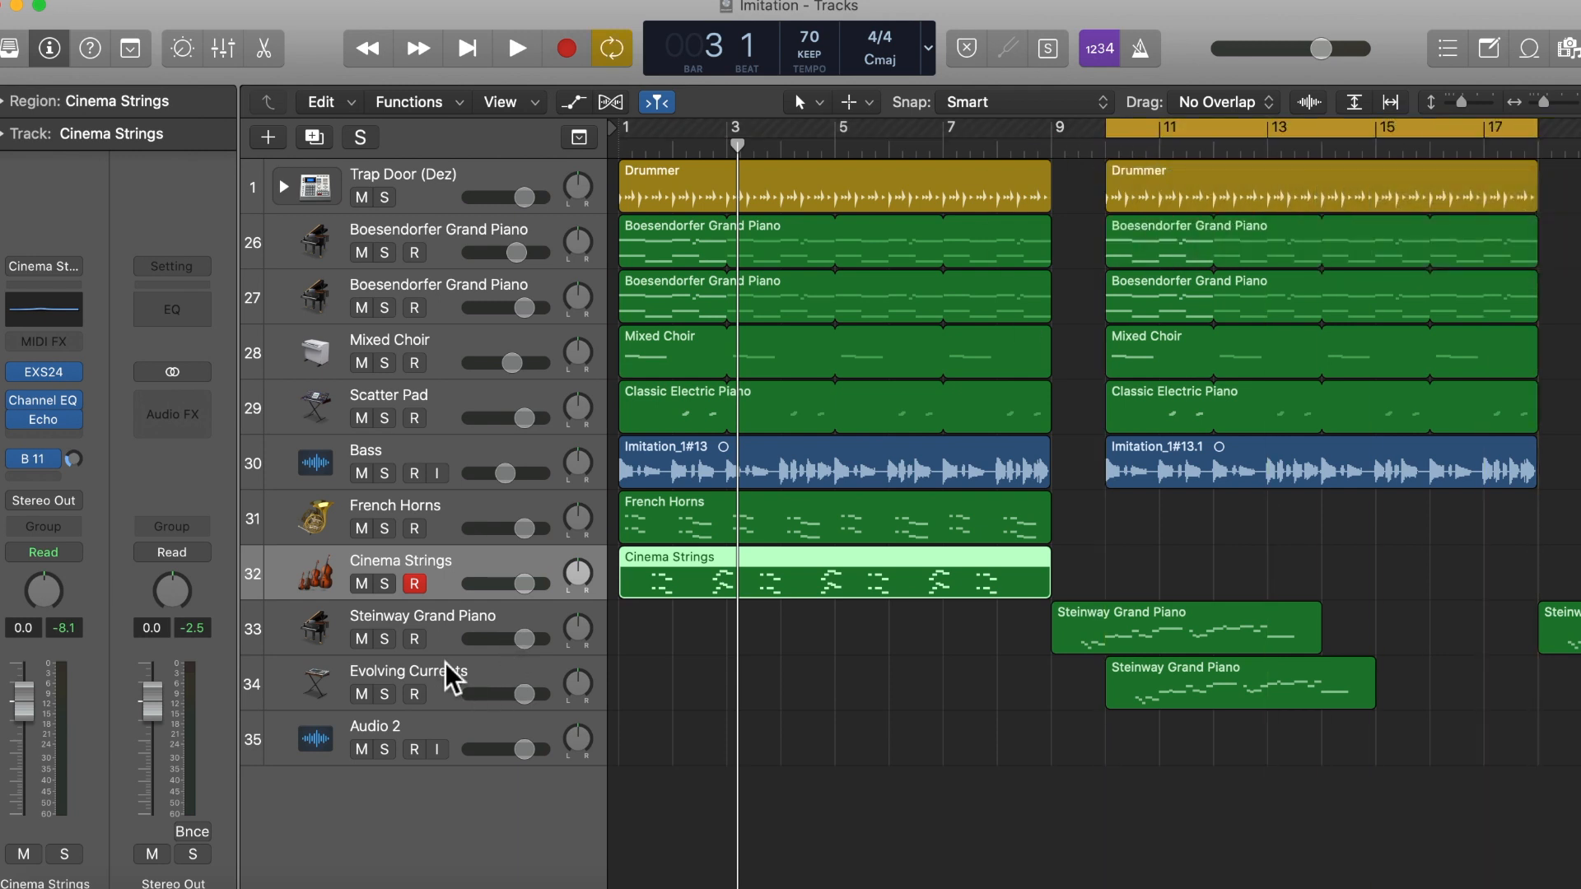
# Step: Select the Steinway Grand Piano track, mute Evolving Currents, and play from bar 9 into bar 13 with cycling off
pyautogui.click(451, 622)
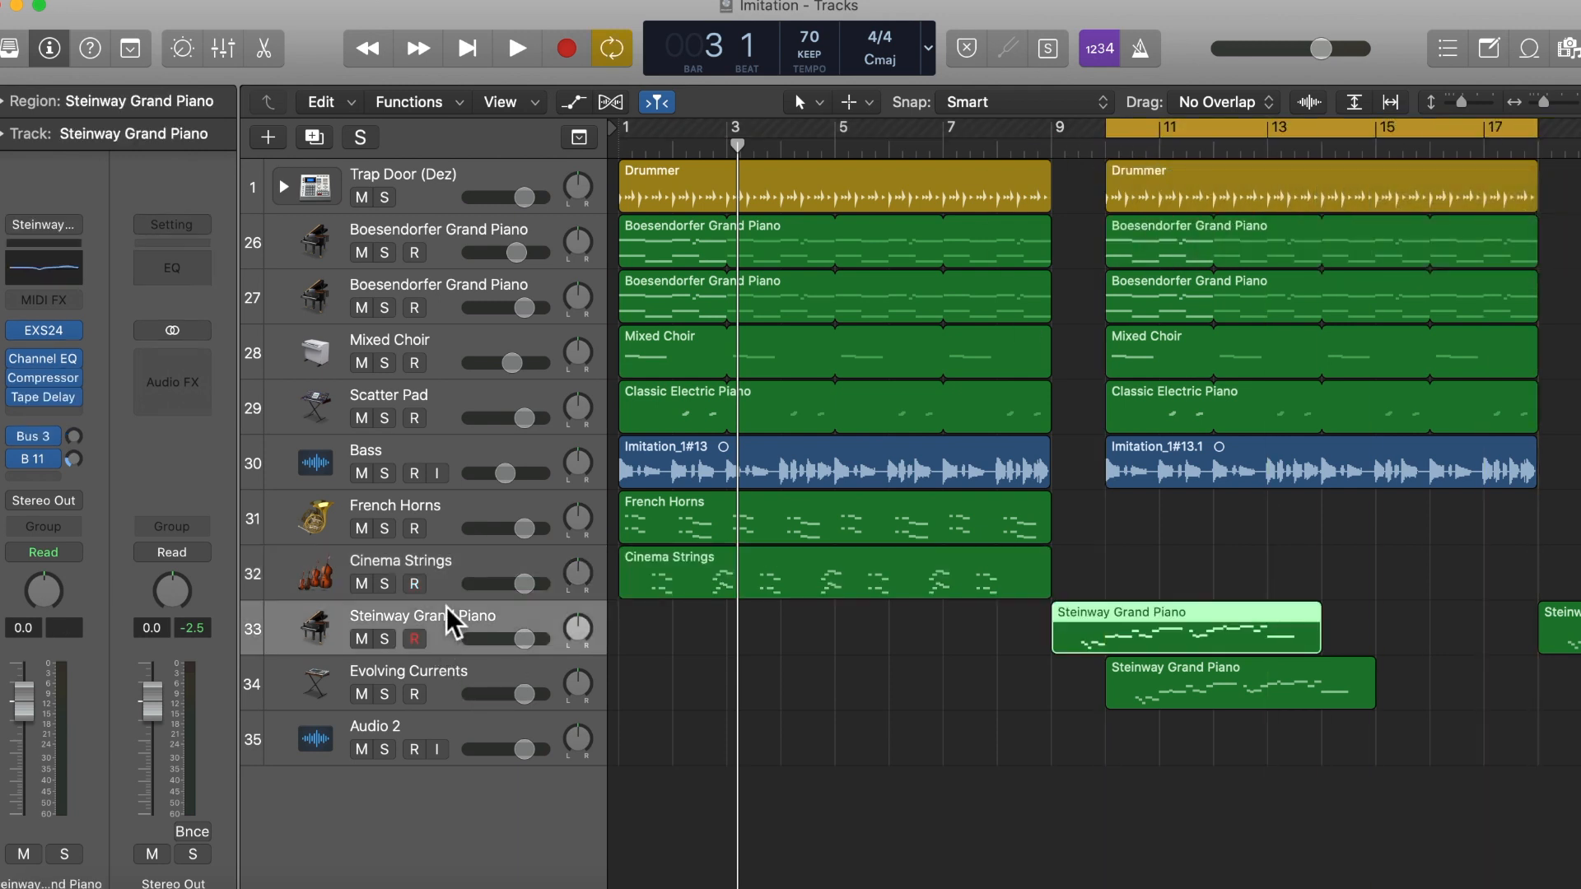
pyautogui.click(361, 694)
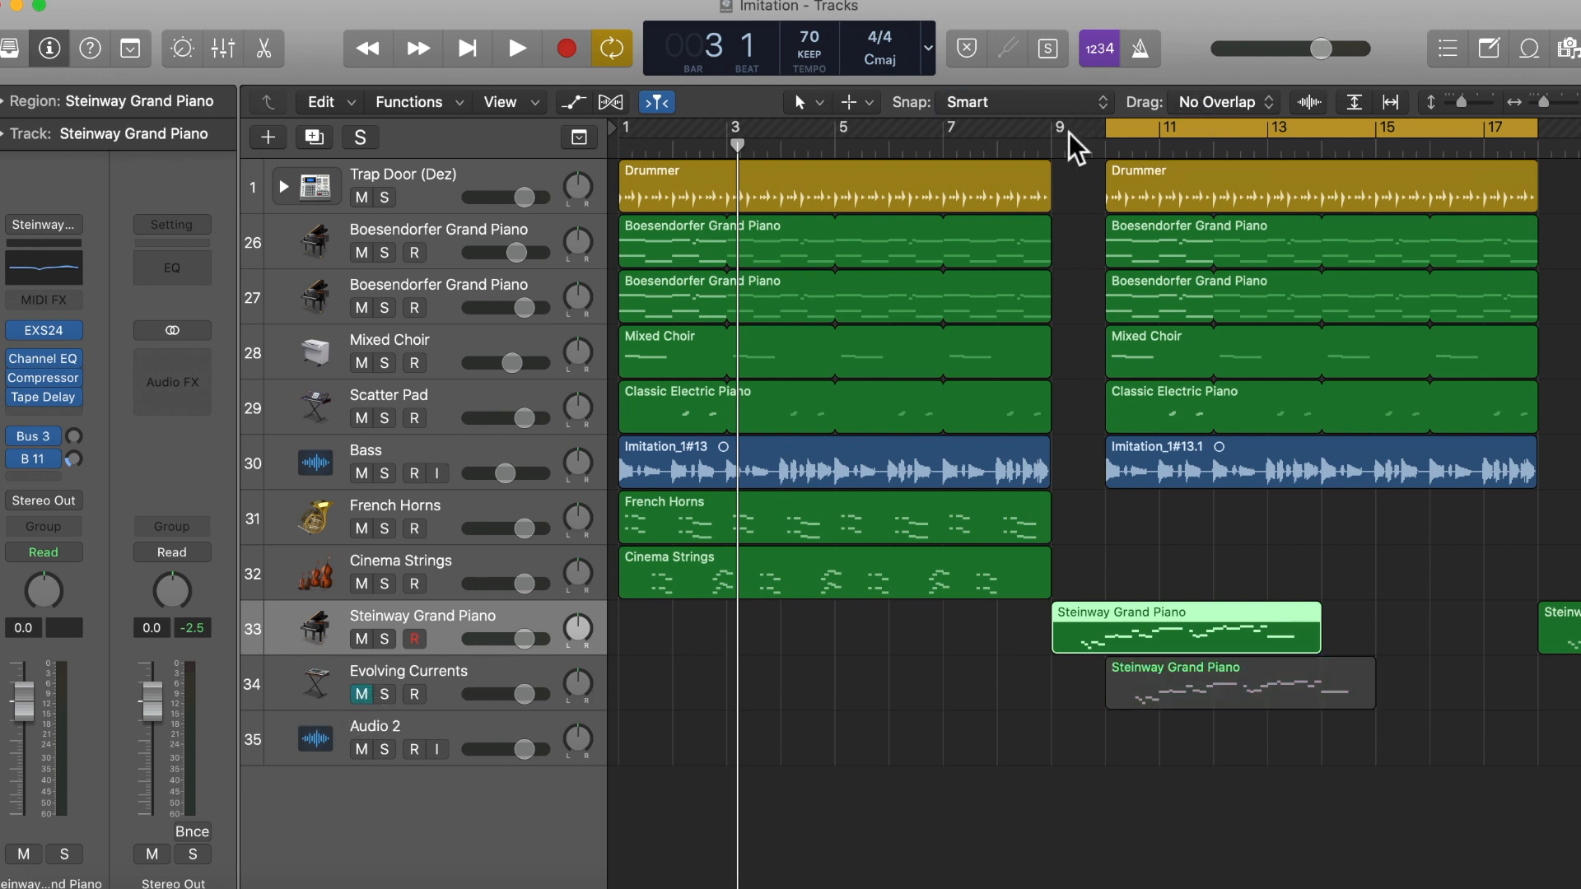
pyautogui.click(1052, 149)
pyautogui.click(1276, 134)
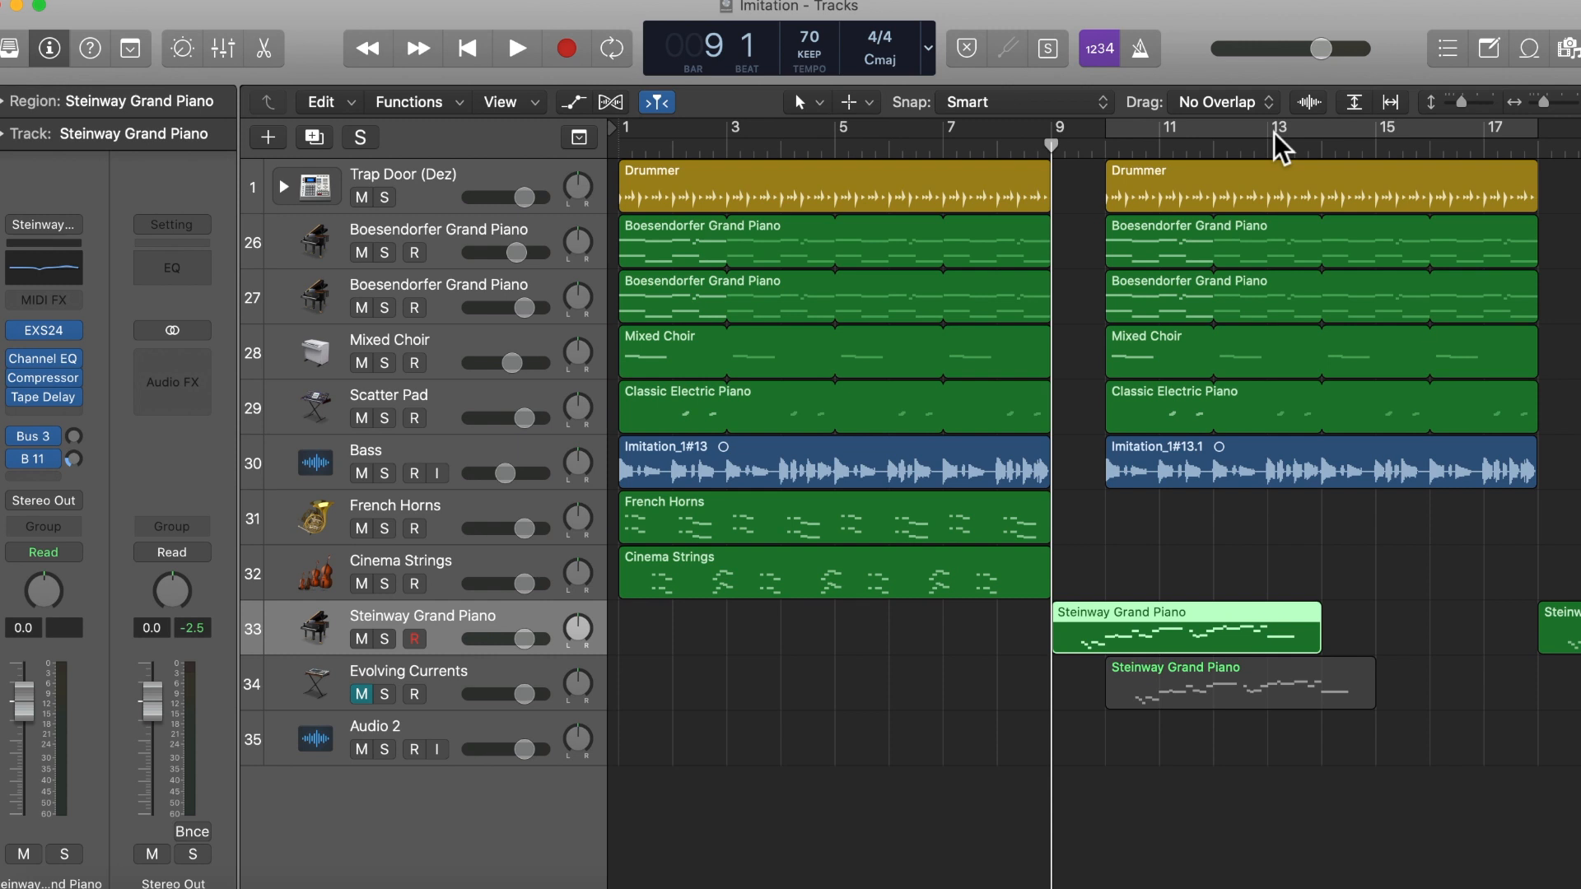
pyautogui.press('space')
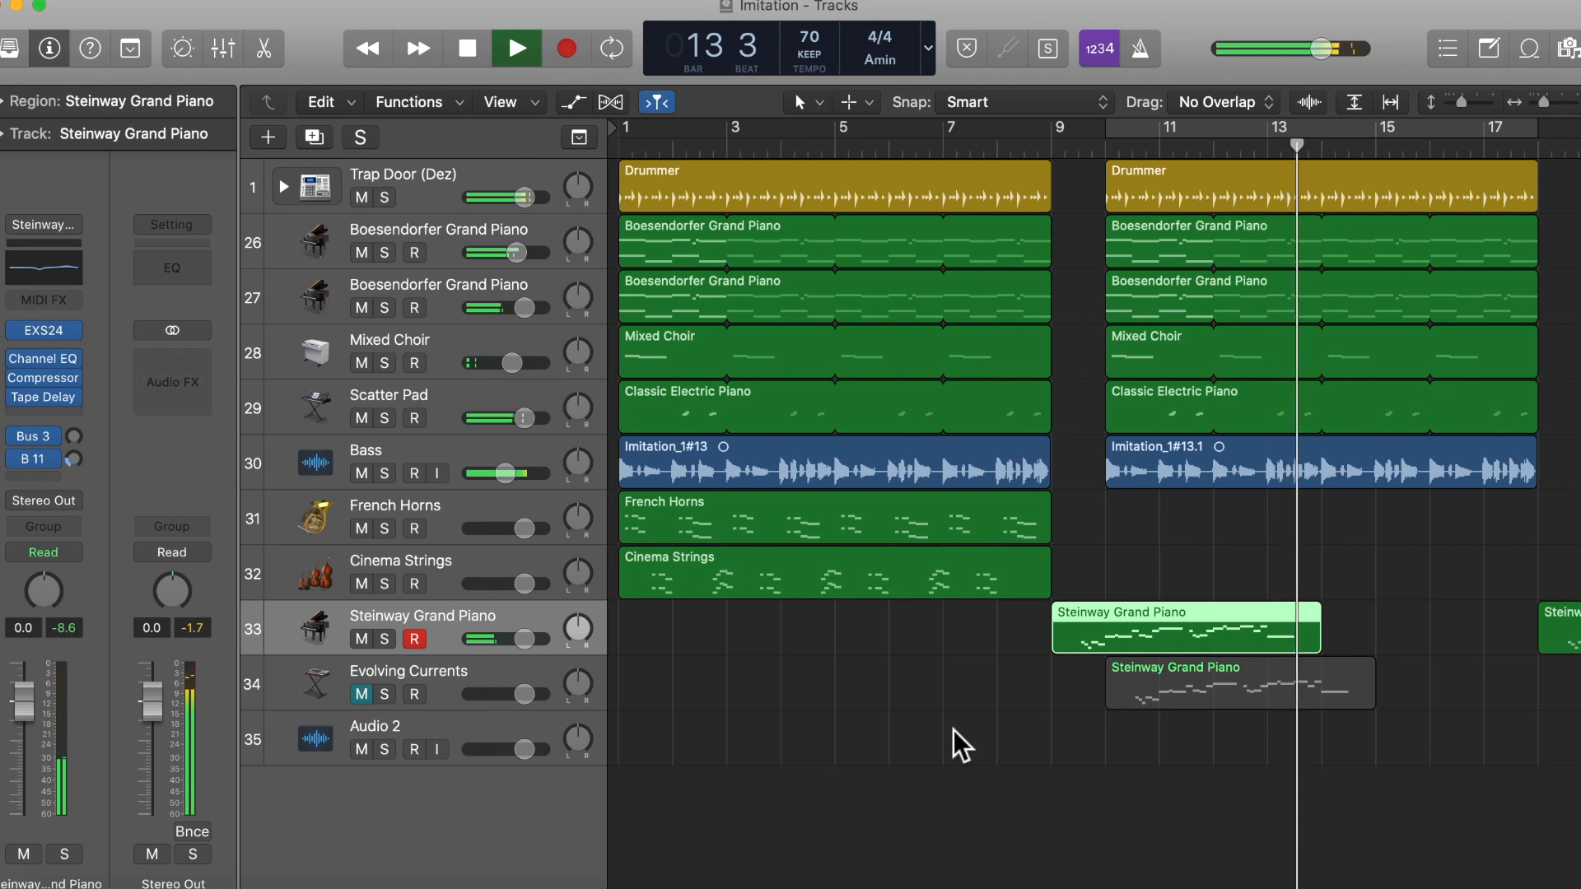
pyautogui.press('space')
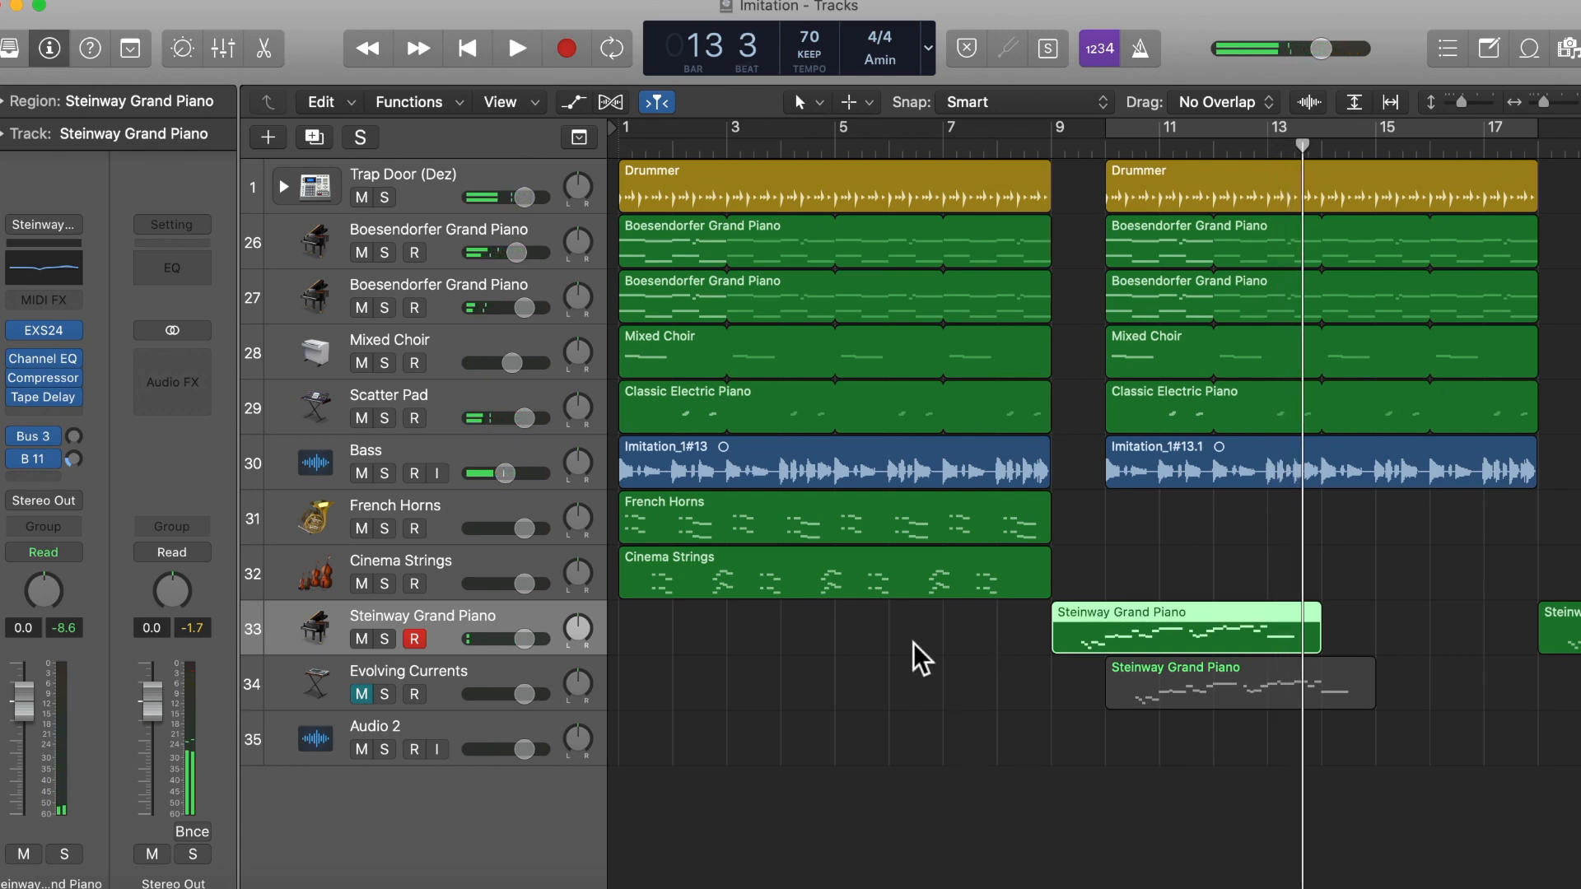
# Step: Open the Steinway Grand Piano region in the Piano Roll and Score editors, arranging the Piano Roll below the notation
pyautogui.press('super+4')
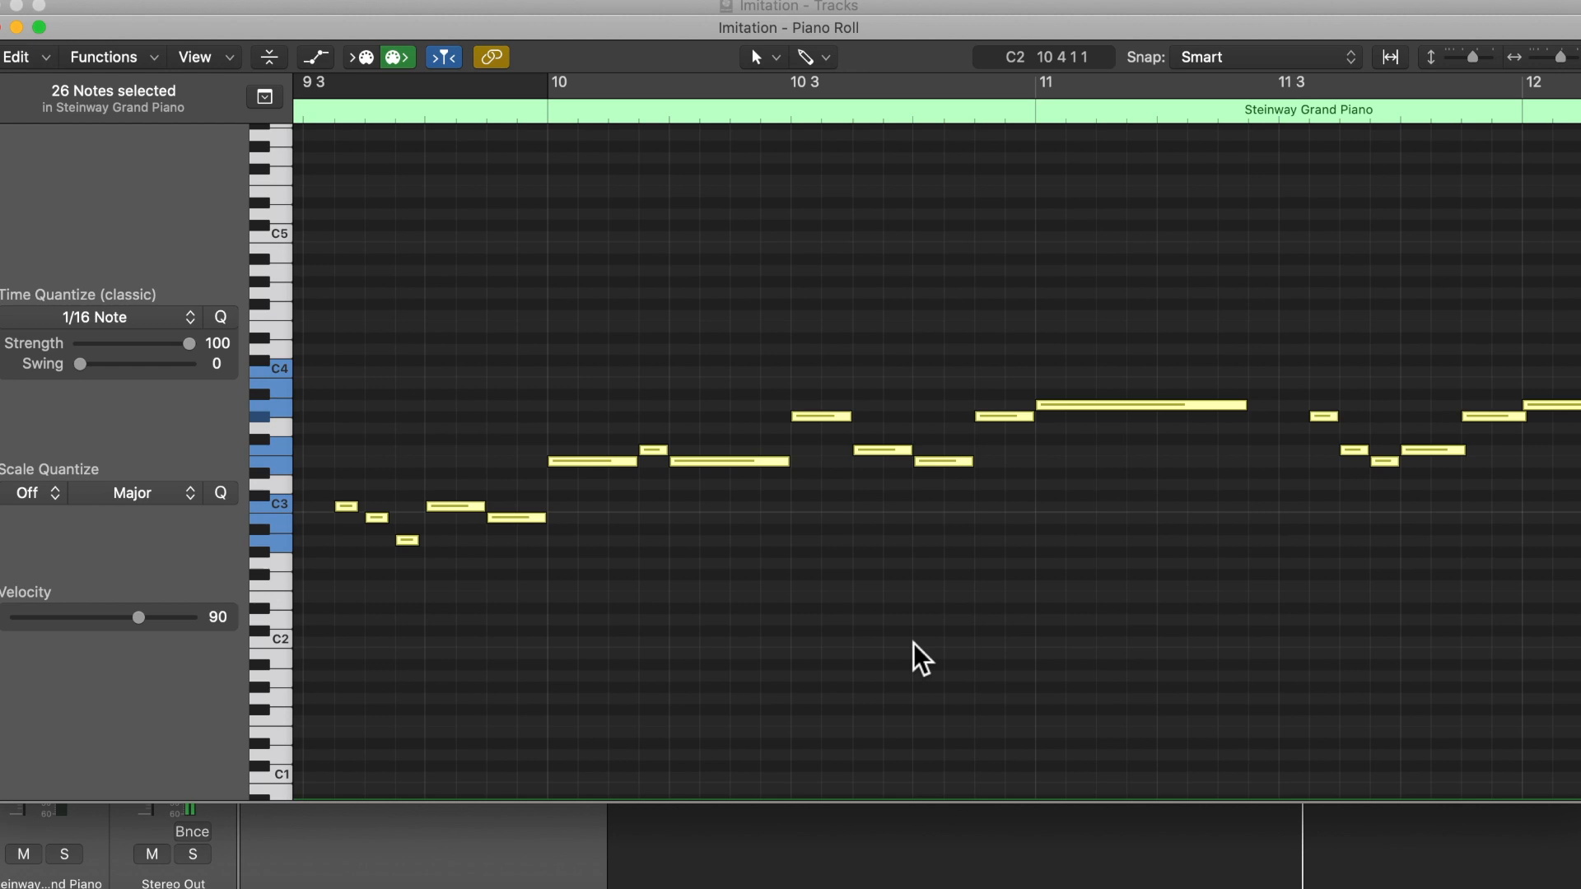
pyautogui.press('super+5')
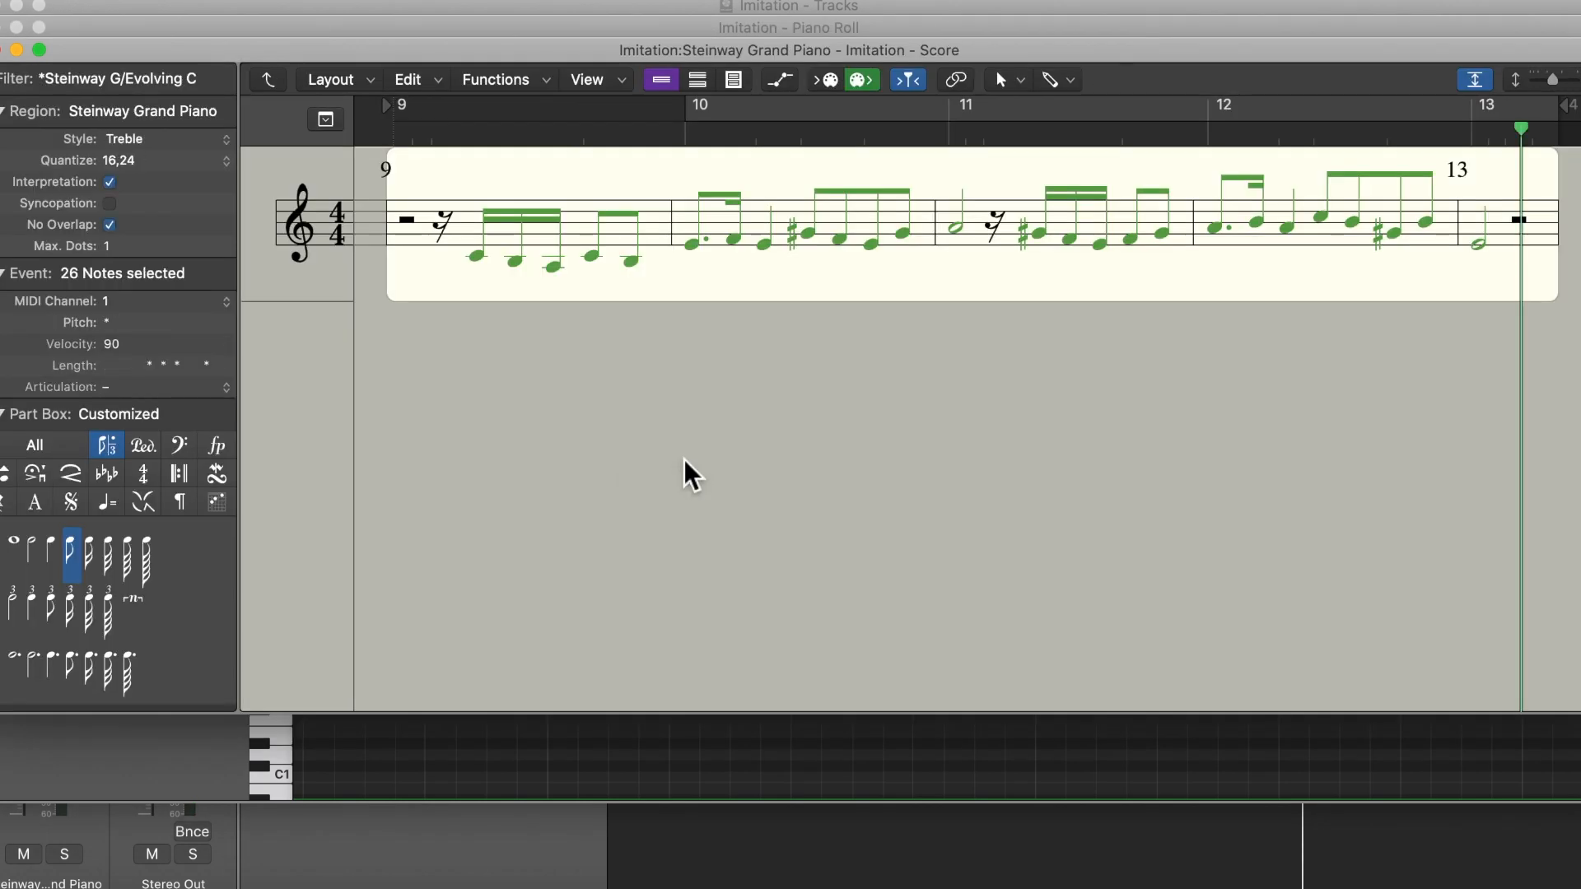
pyautogui.click(1060, 778)
pyautogui.moveTo(977, 46); pyautogui.dragTo(978, 321)
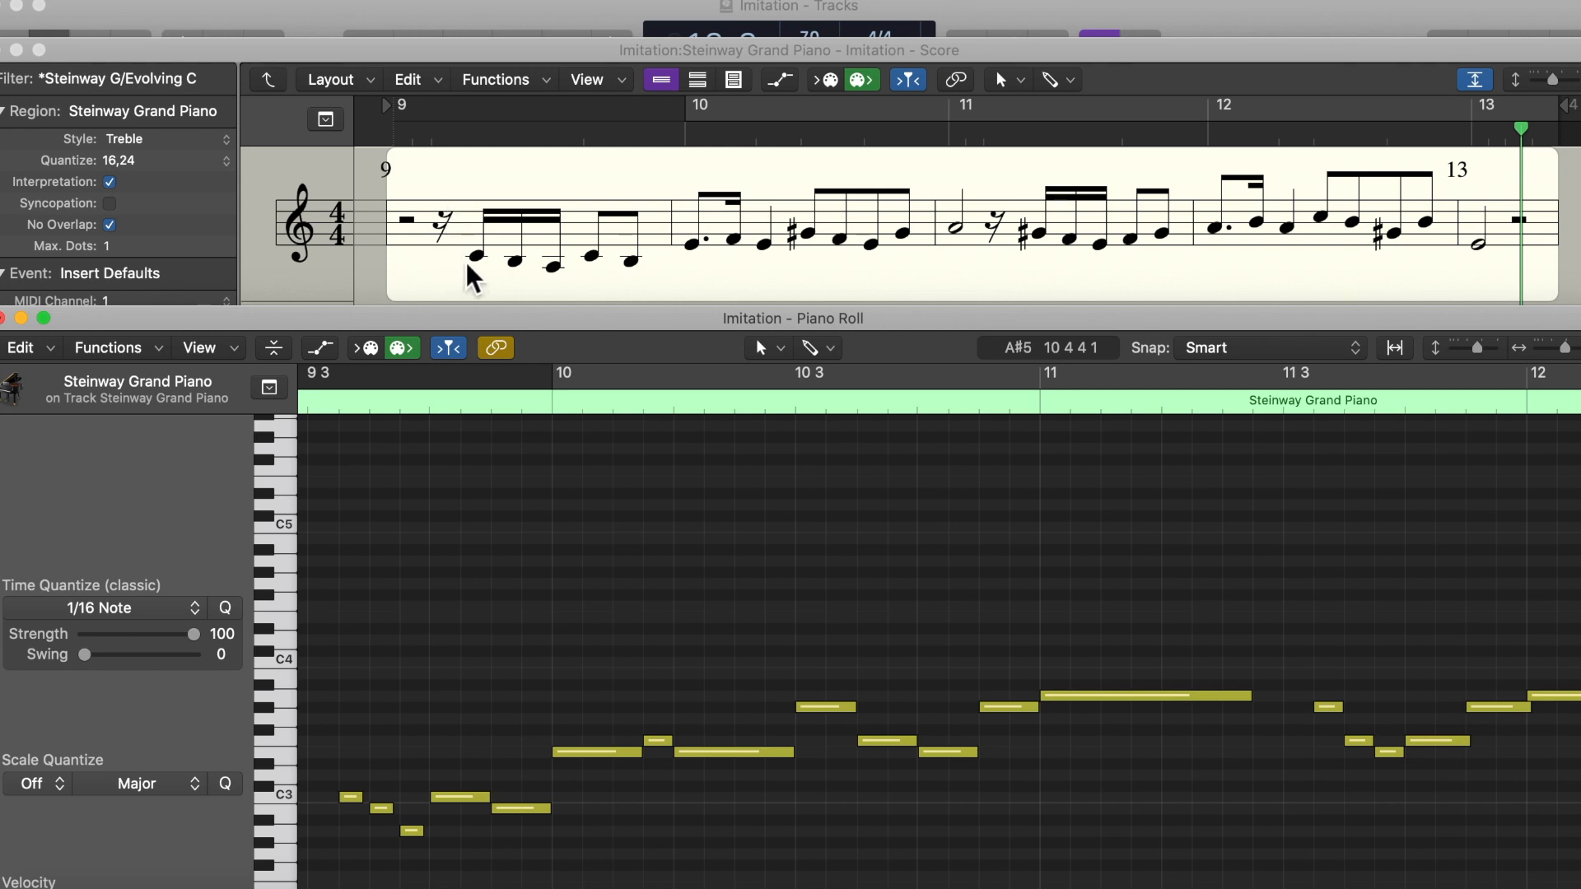
# Step: Compare the Steinway melody's opening phrase in bars 9 and 10 with the I chord notes in the Word table
pyautogui.hscroll(-5, 304, 755)
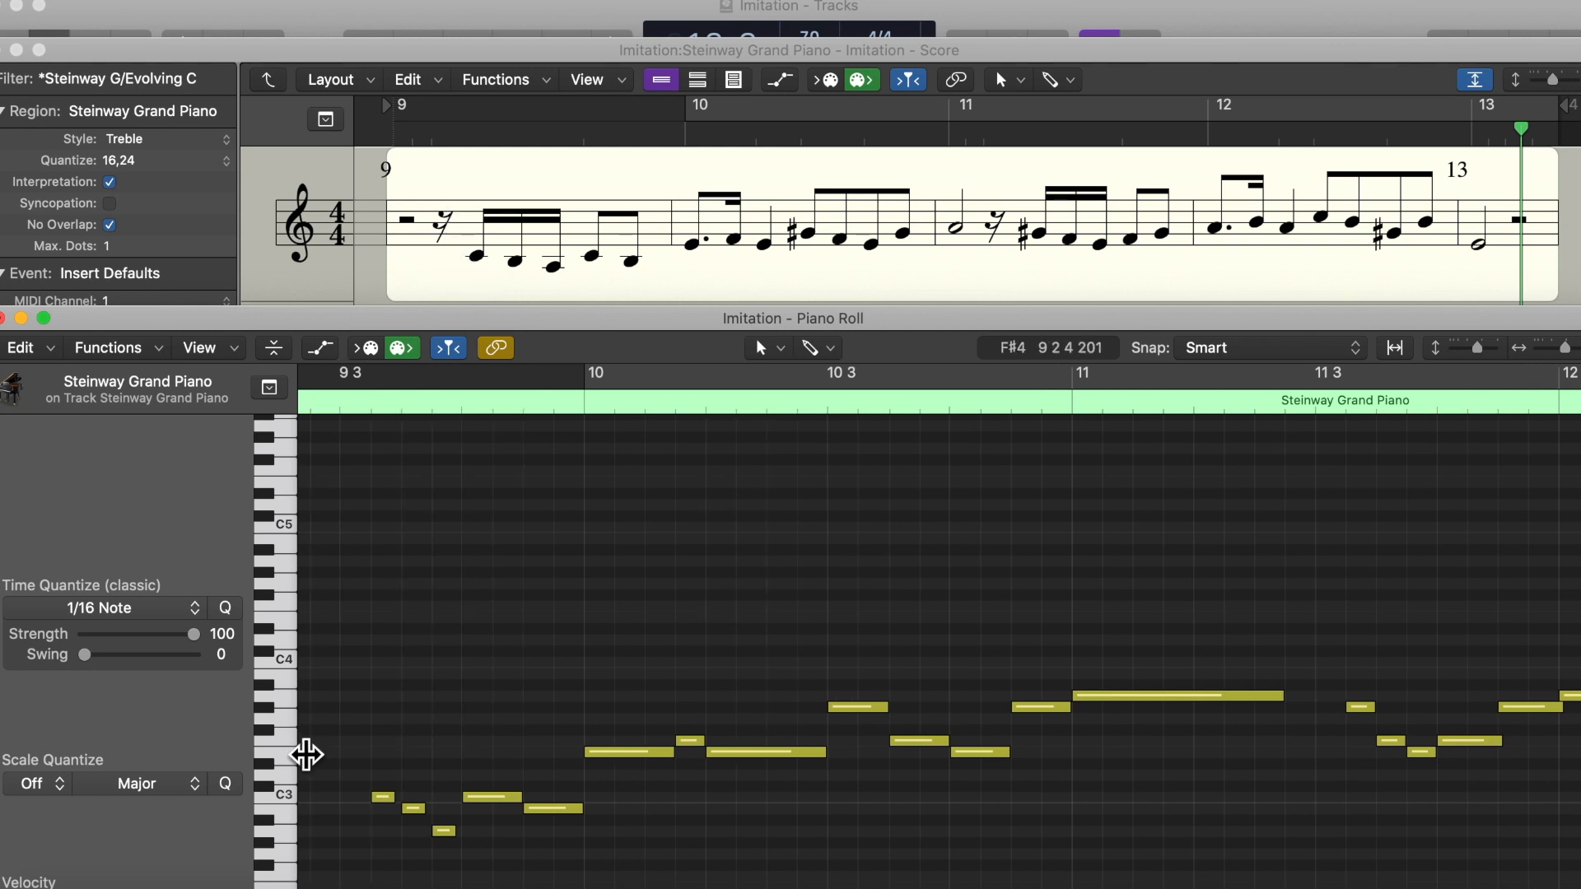
pyautogui.scroll(2, 306, 755)
pyautogui.scroll(-3, 306, 755)
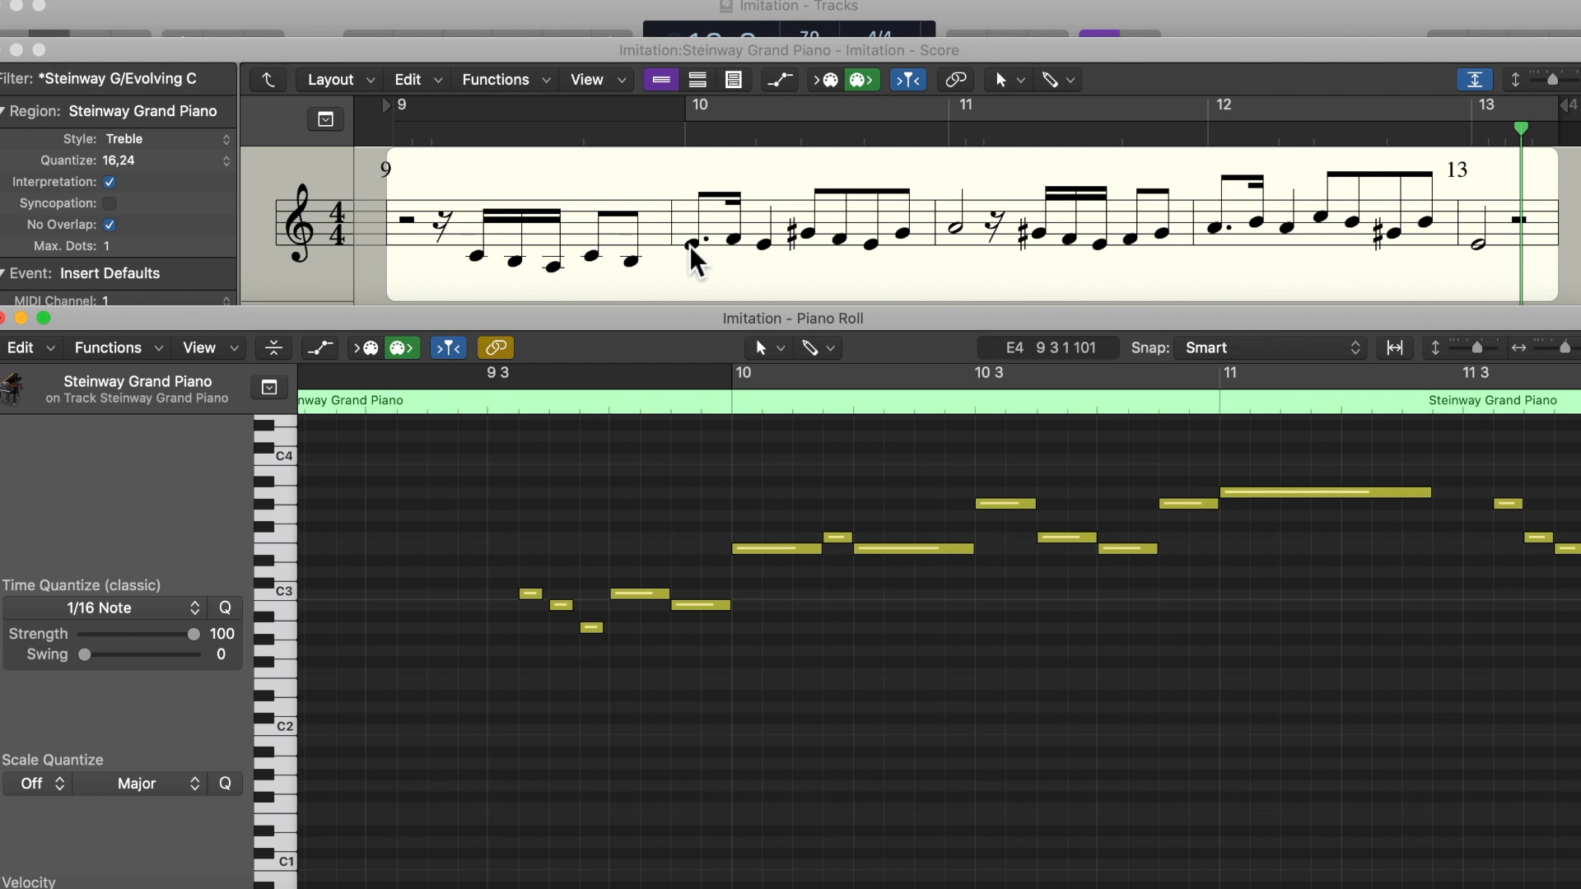
pyautogui.click(1245, 877)
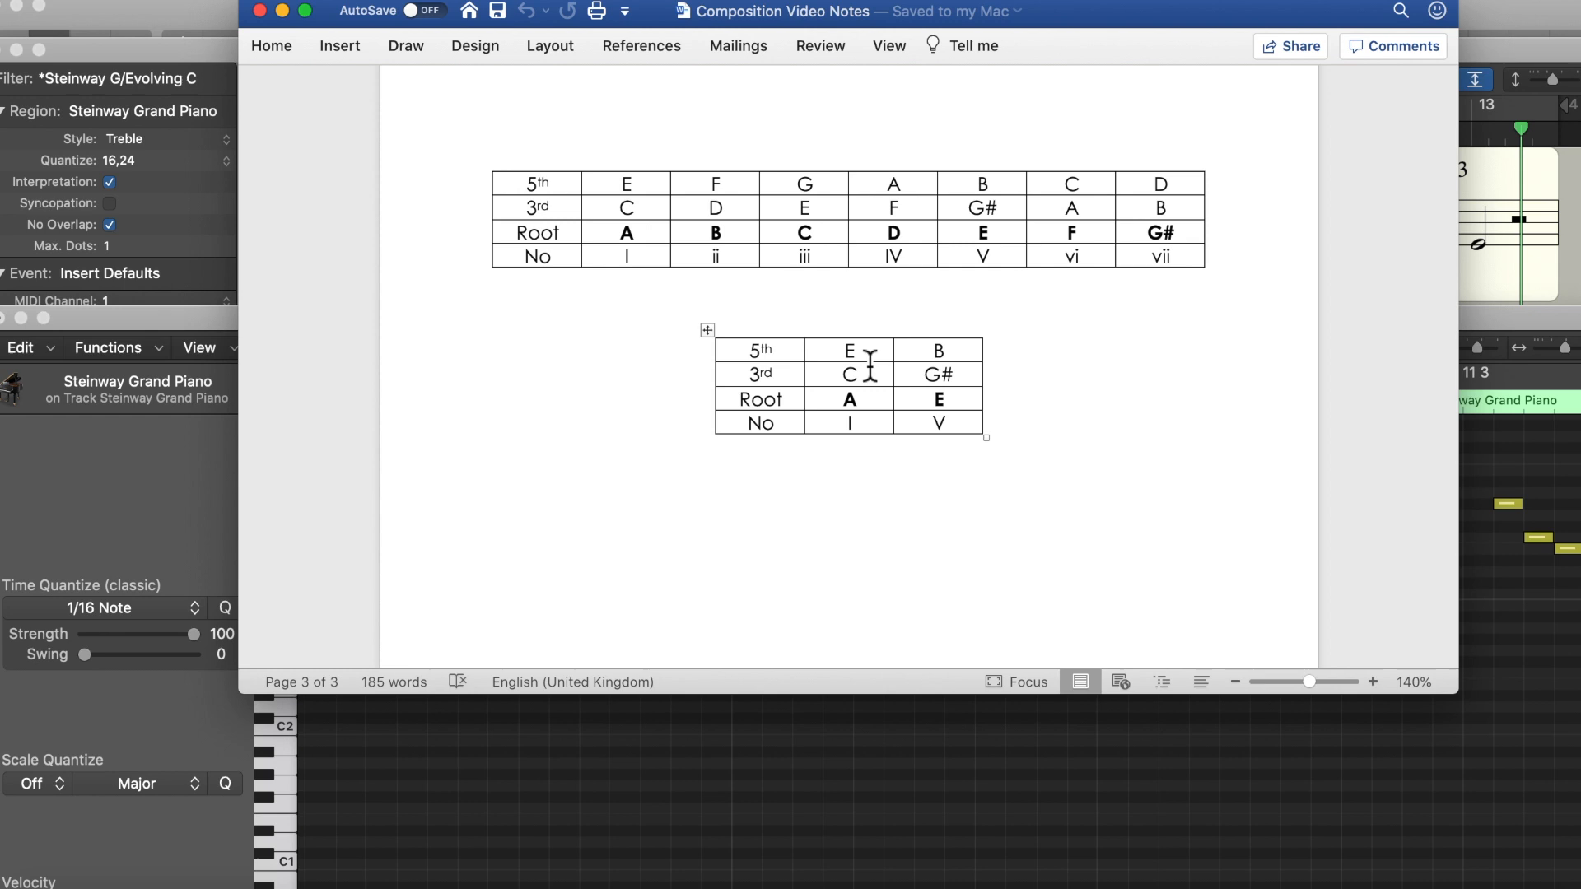
pyautogui.click(750, 815)
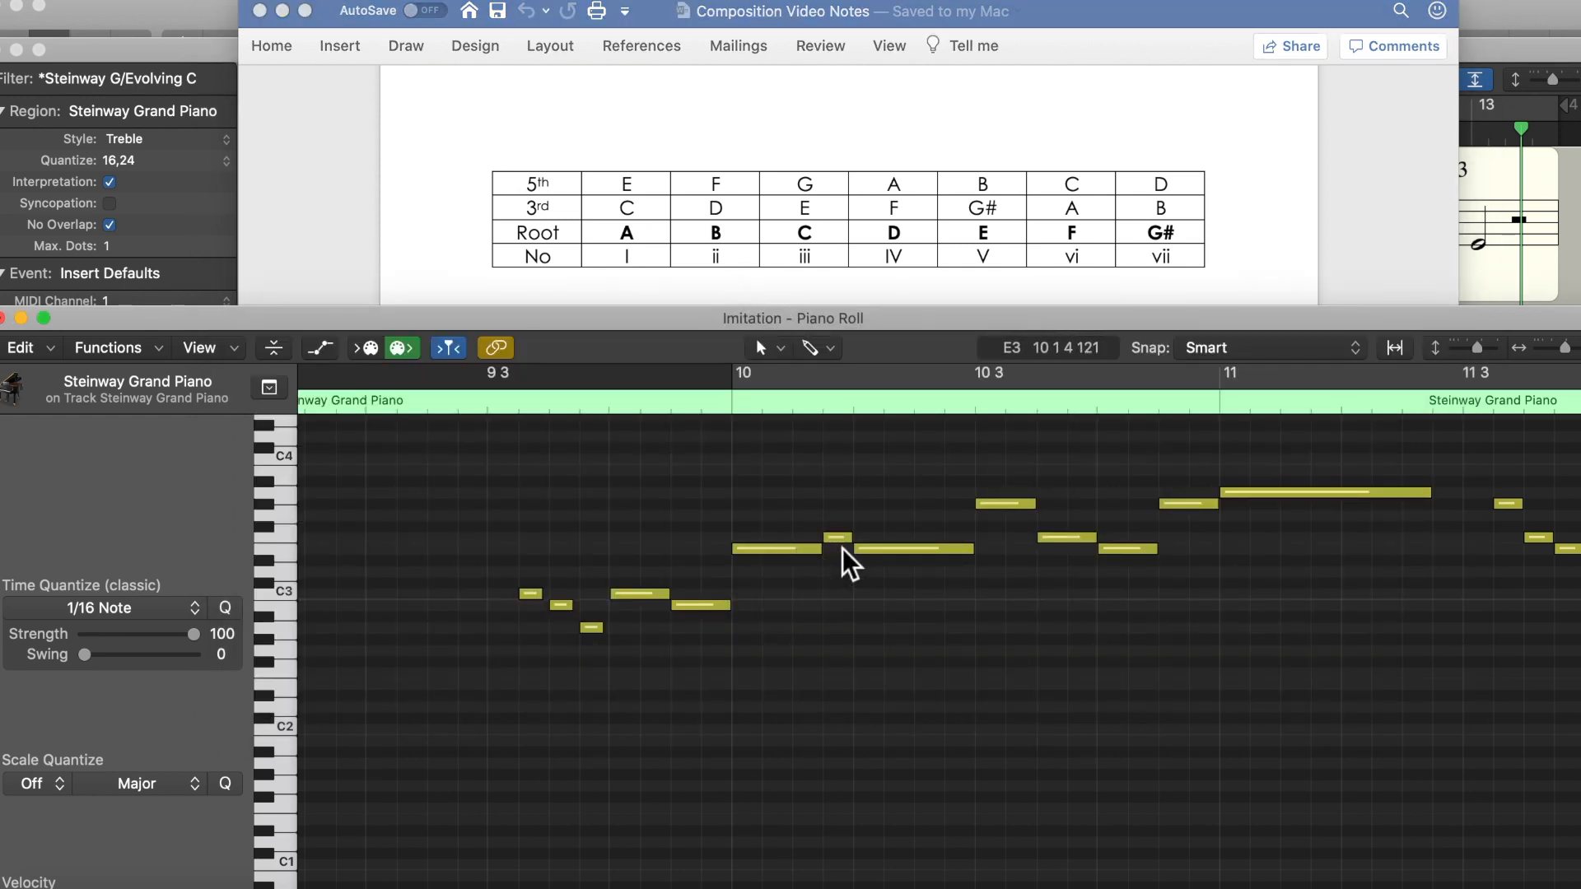
# Step: Check the short second note and the beat 3 note of bar 10 against the small I and V chord table
pyautogui.moveTo(841, 541)
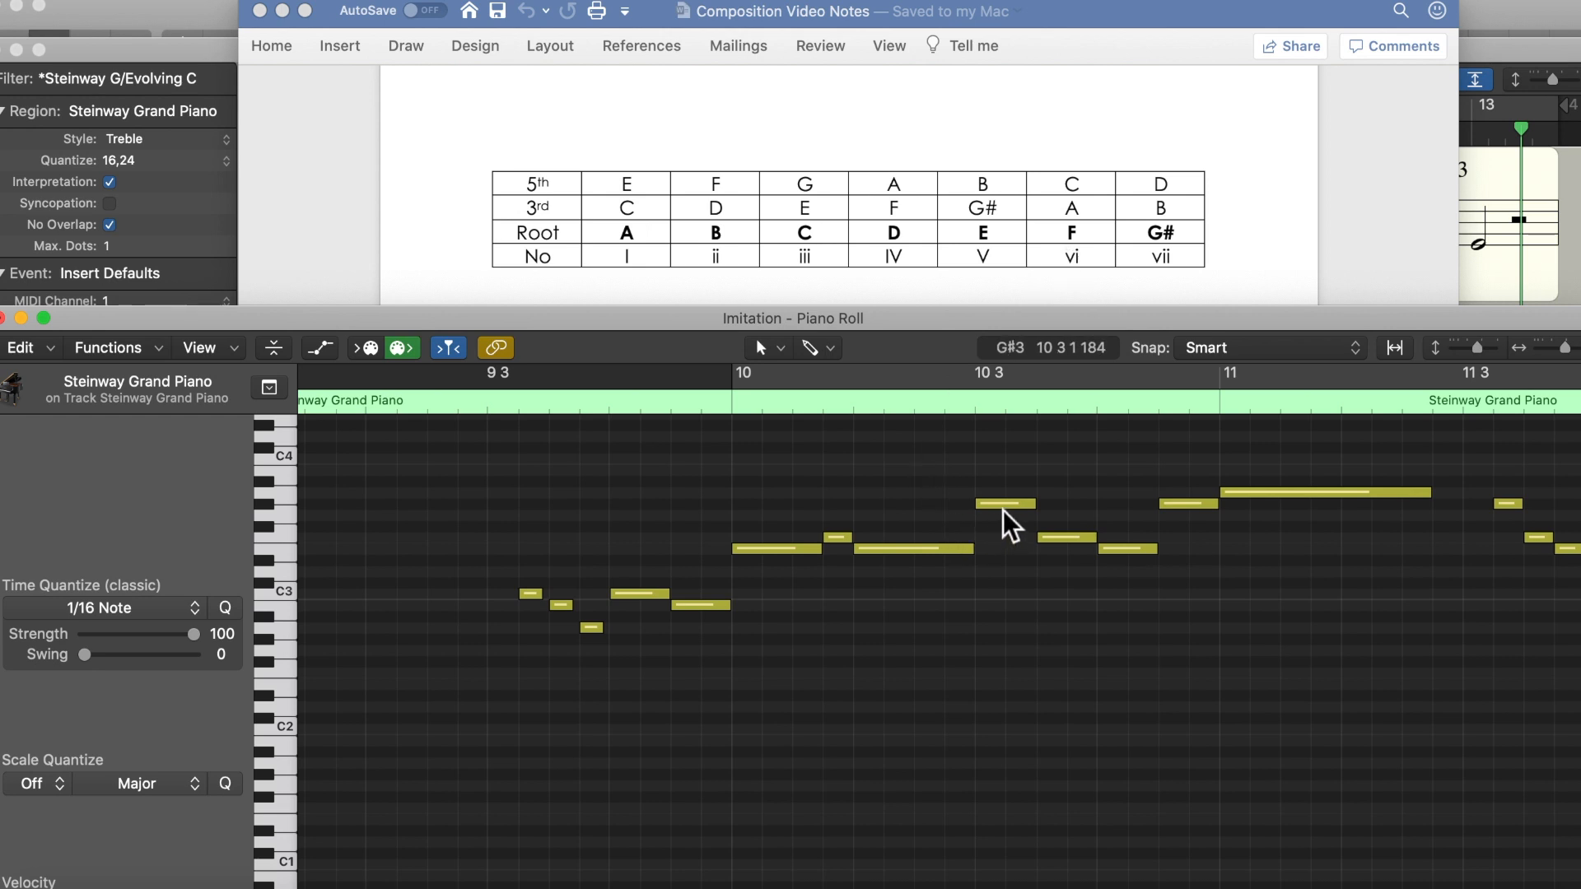
pyautogui.moveTo(1006, 518)
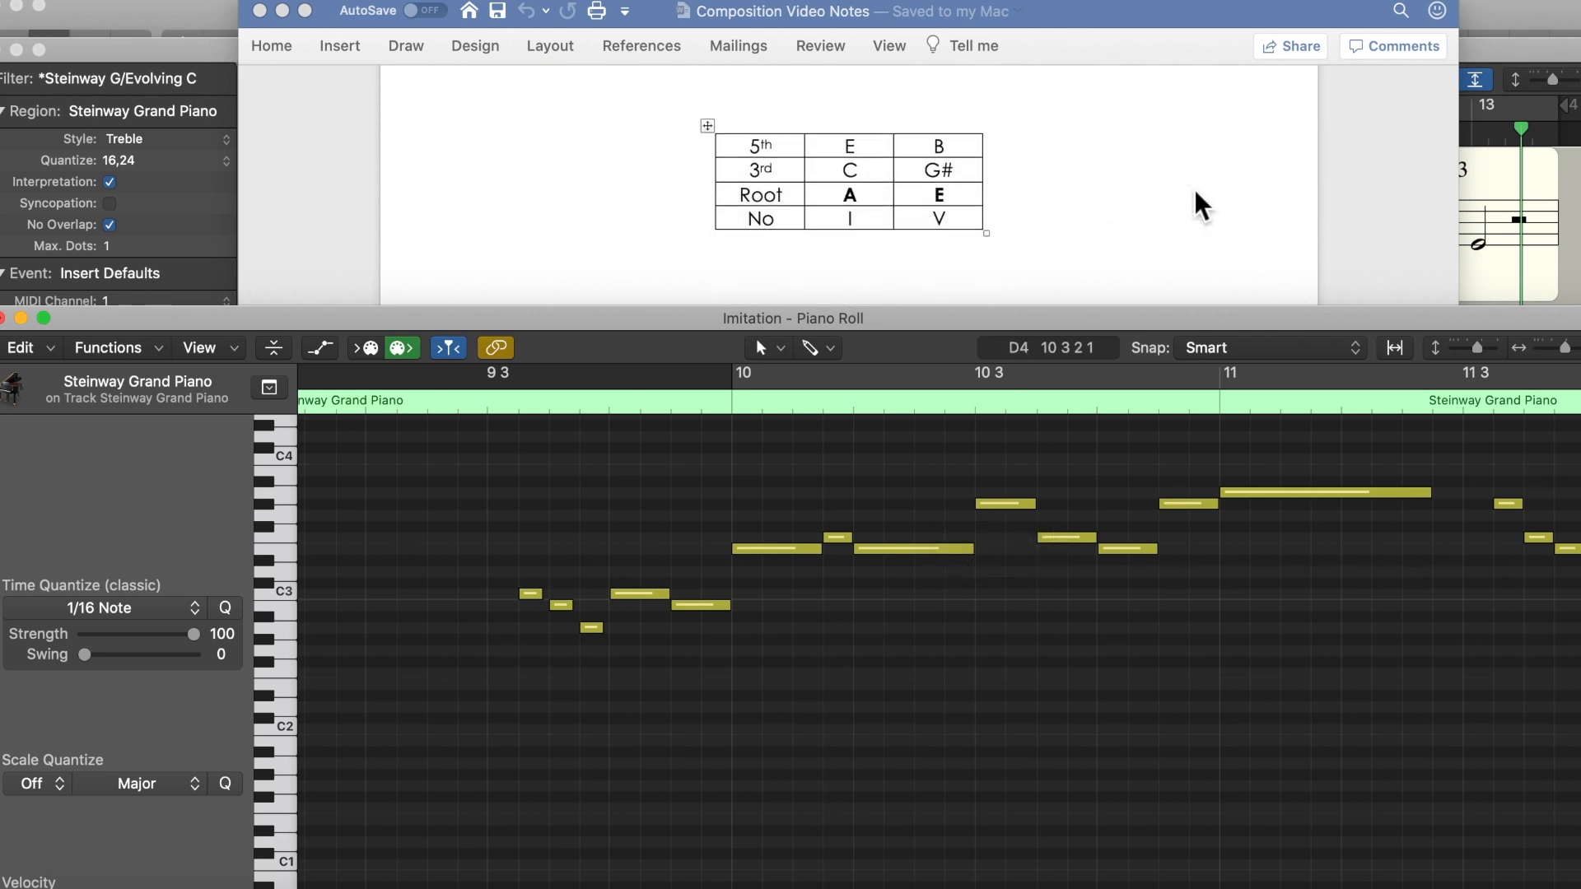
pyautogui.scroll(1, 1196, 191)
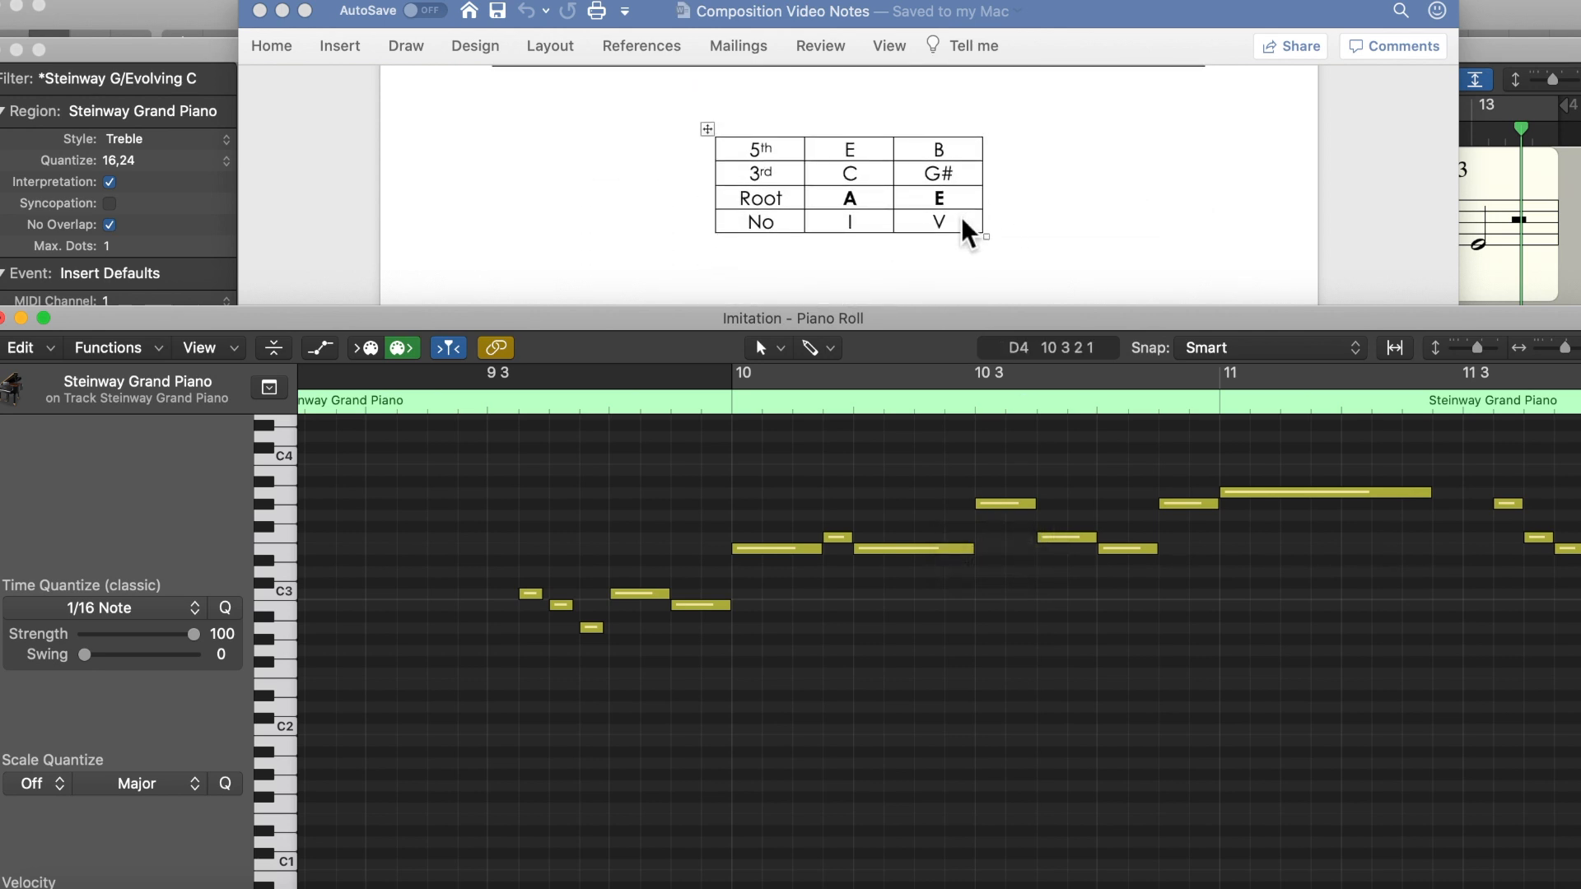
# Step: Audition the four Steinway notes from beat 3 of bar 10 and examine the following phrase in bar 11
pyautogui.click(1003, 511)
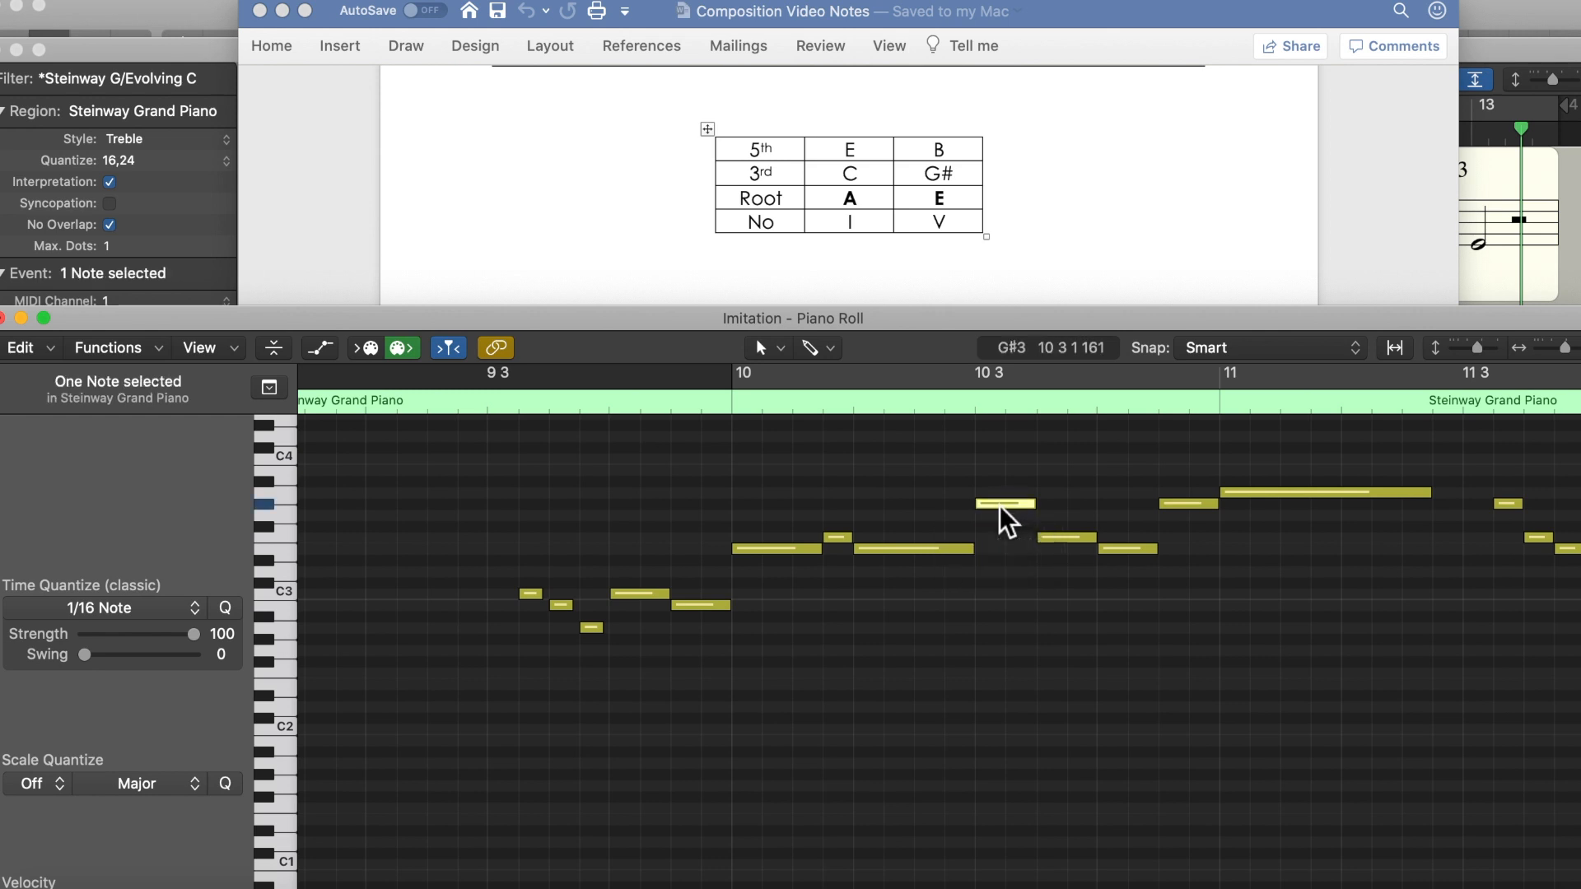
pyautogui.click(1068, 539)
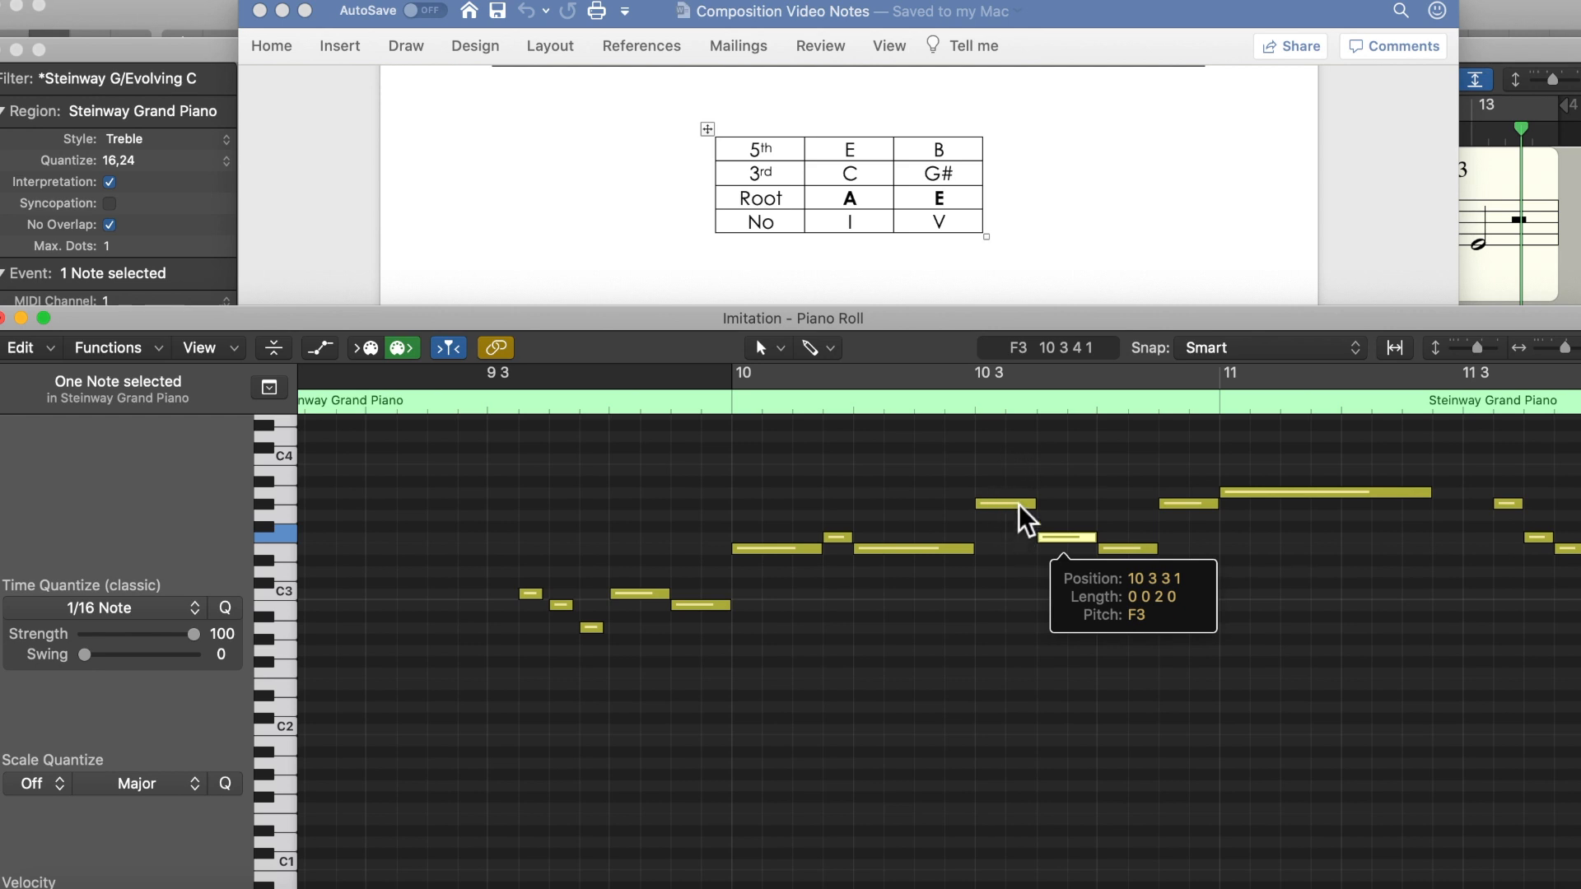
pyautogui.click(1128, 553)
pyautogui.click(1173, 505)
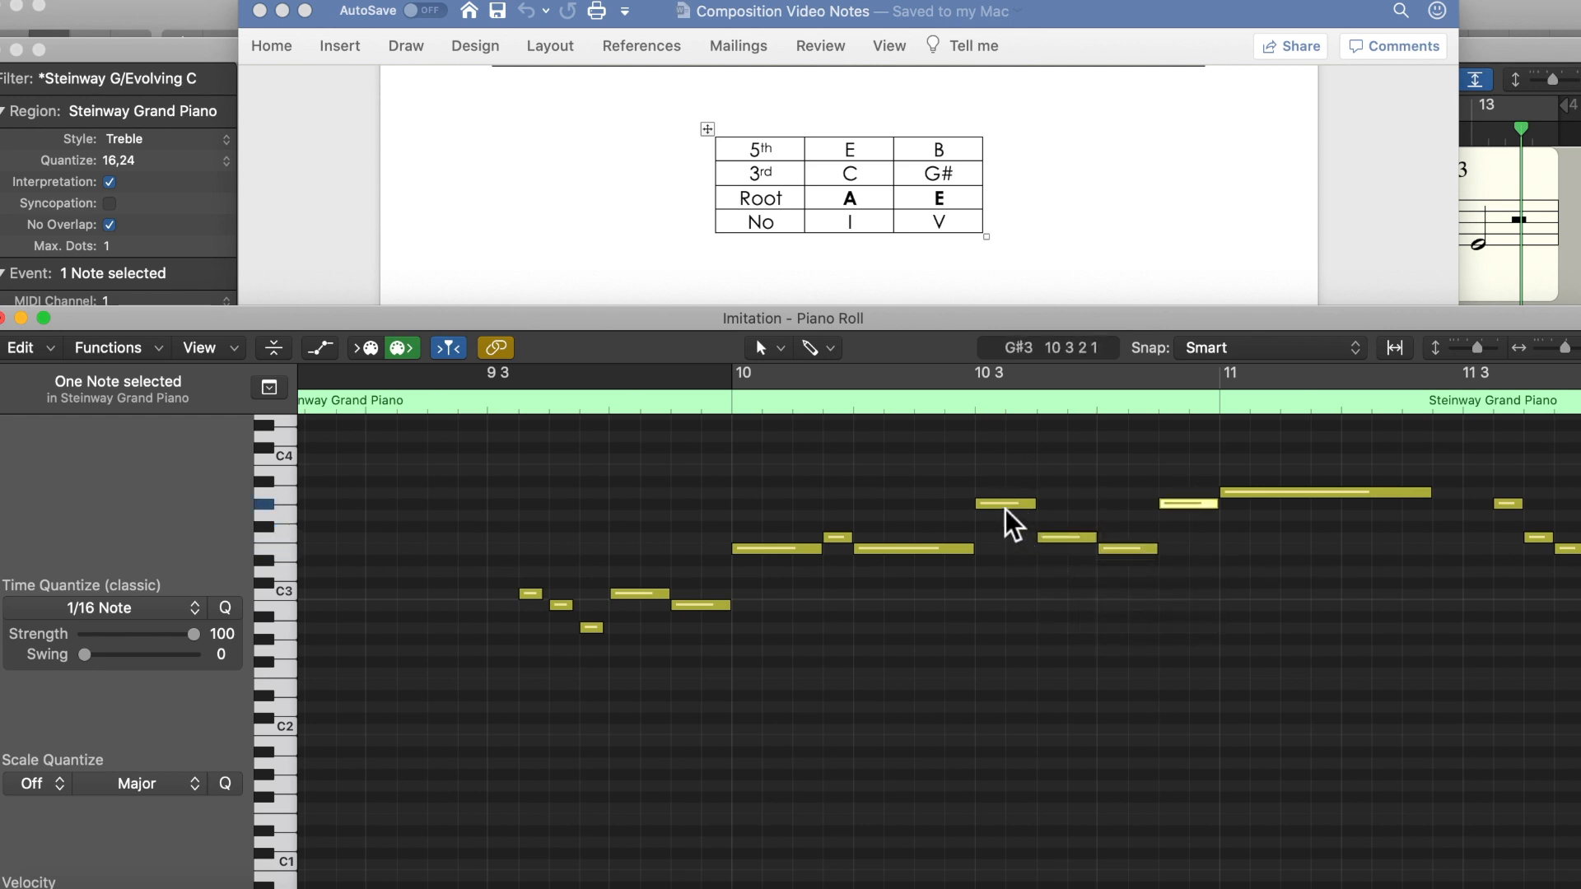
pyautogui.moveTo(1013, 523)
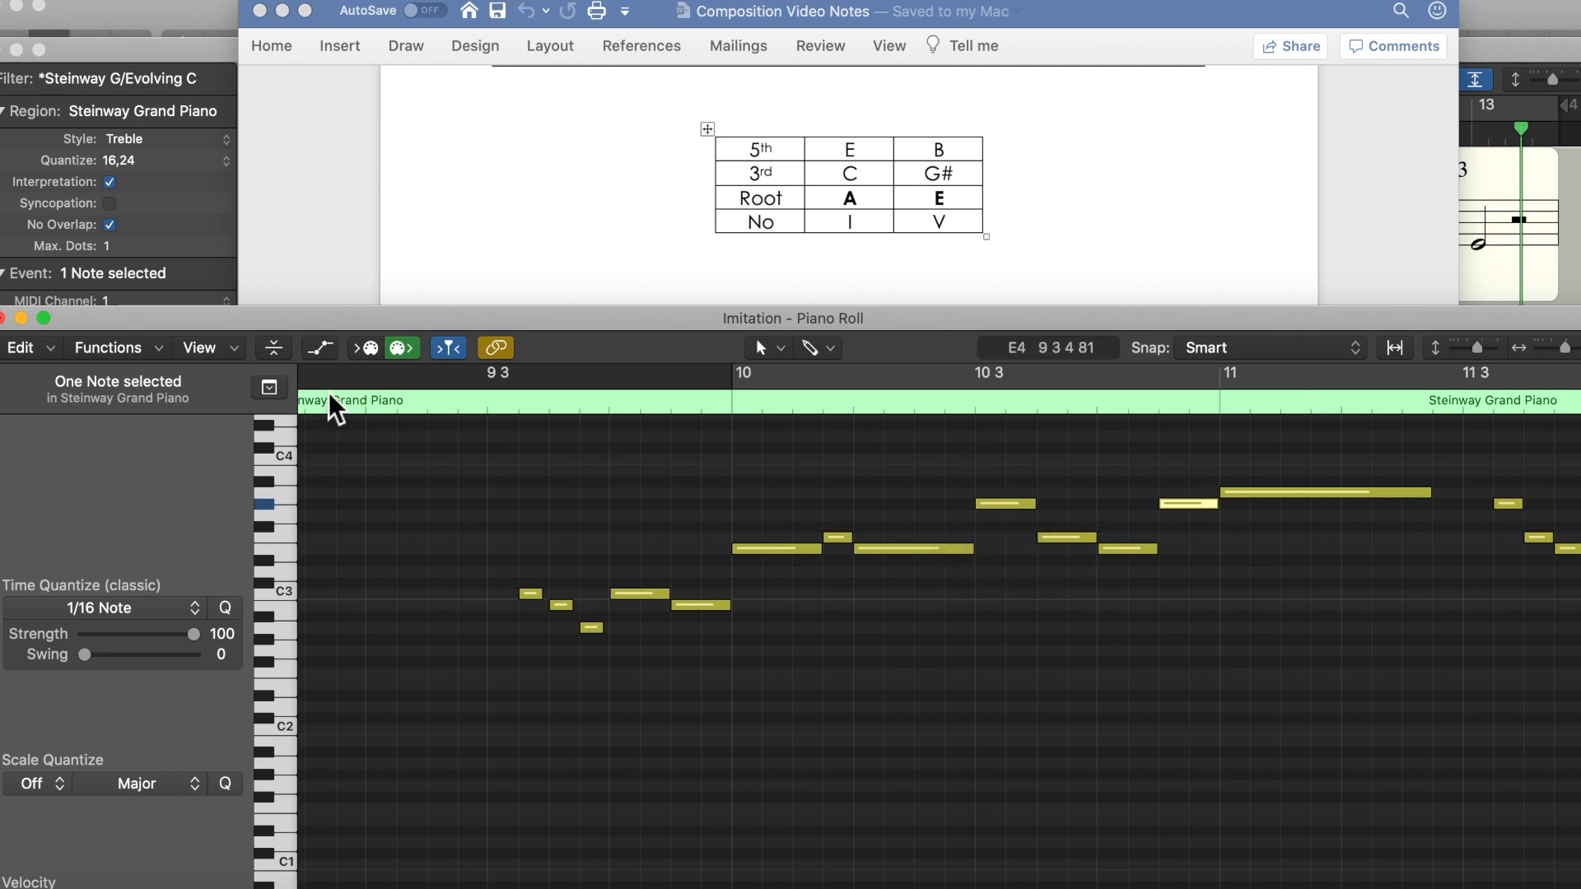
pyautogui.hscroll(5, 1157, 698)
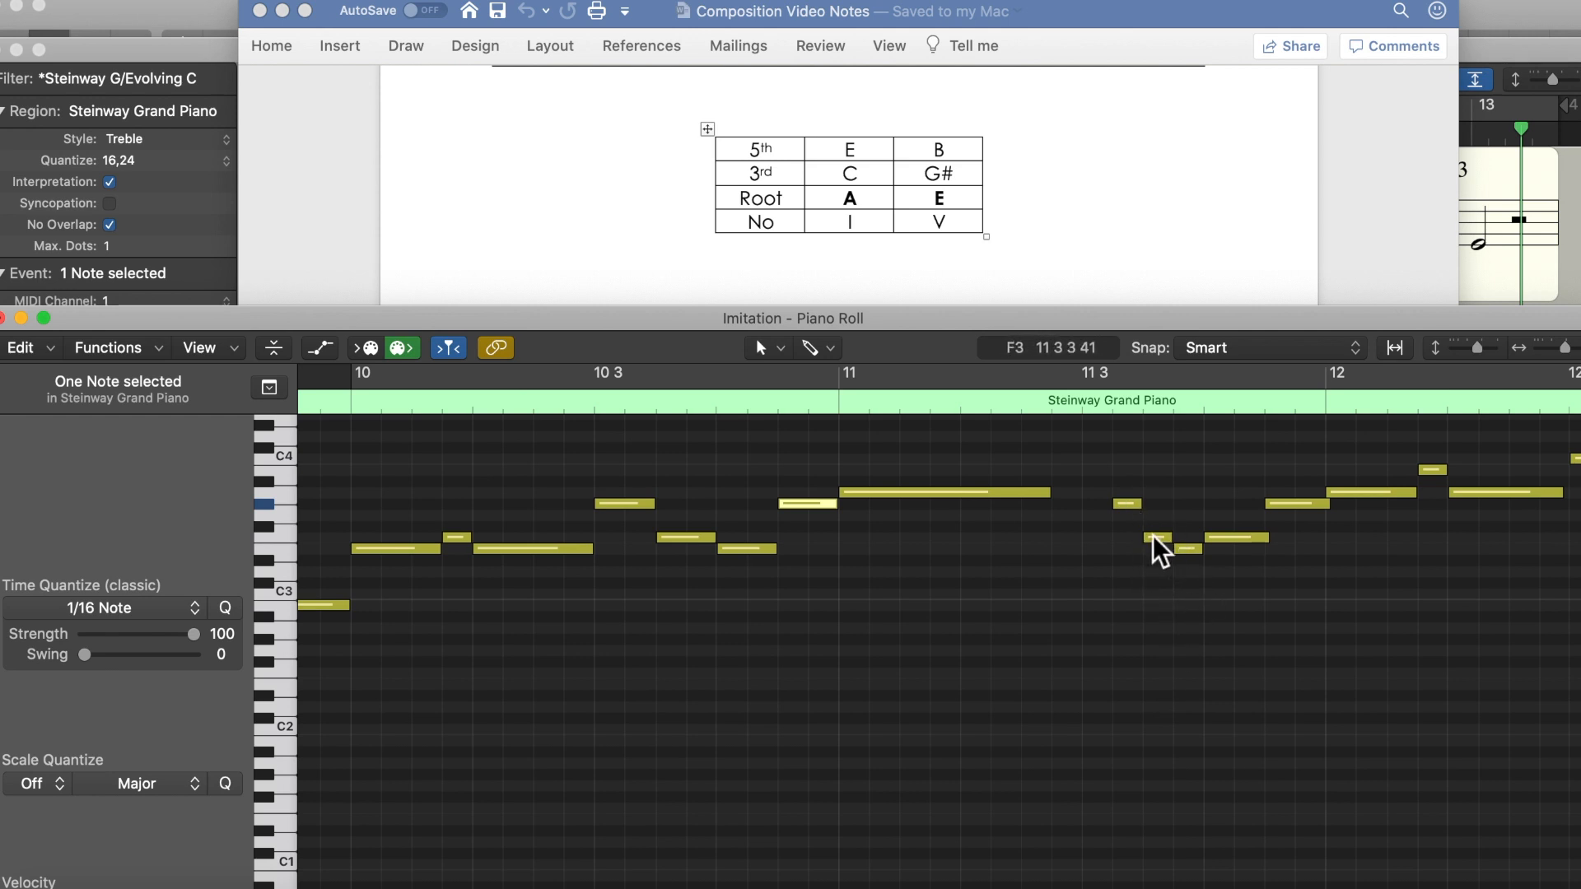
# Step: Audition the Steinway phrase from late bar 11 into bar 12 and compare its notes with the I and V chord table
pyautogui.click(1127, 503)
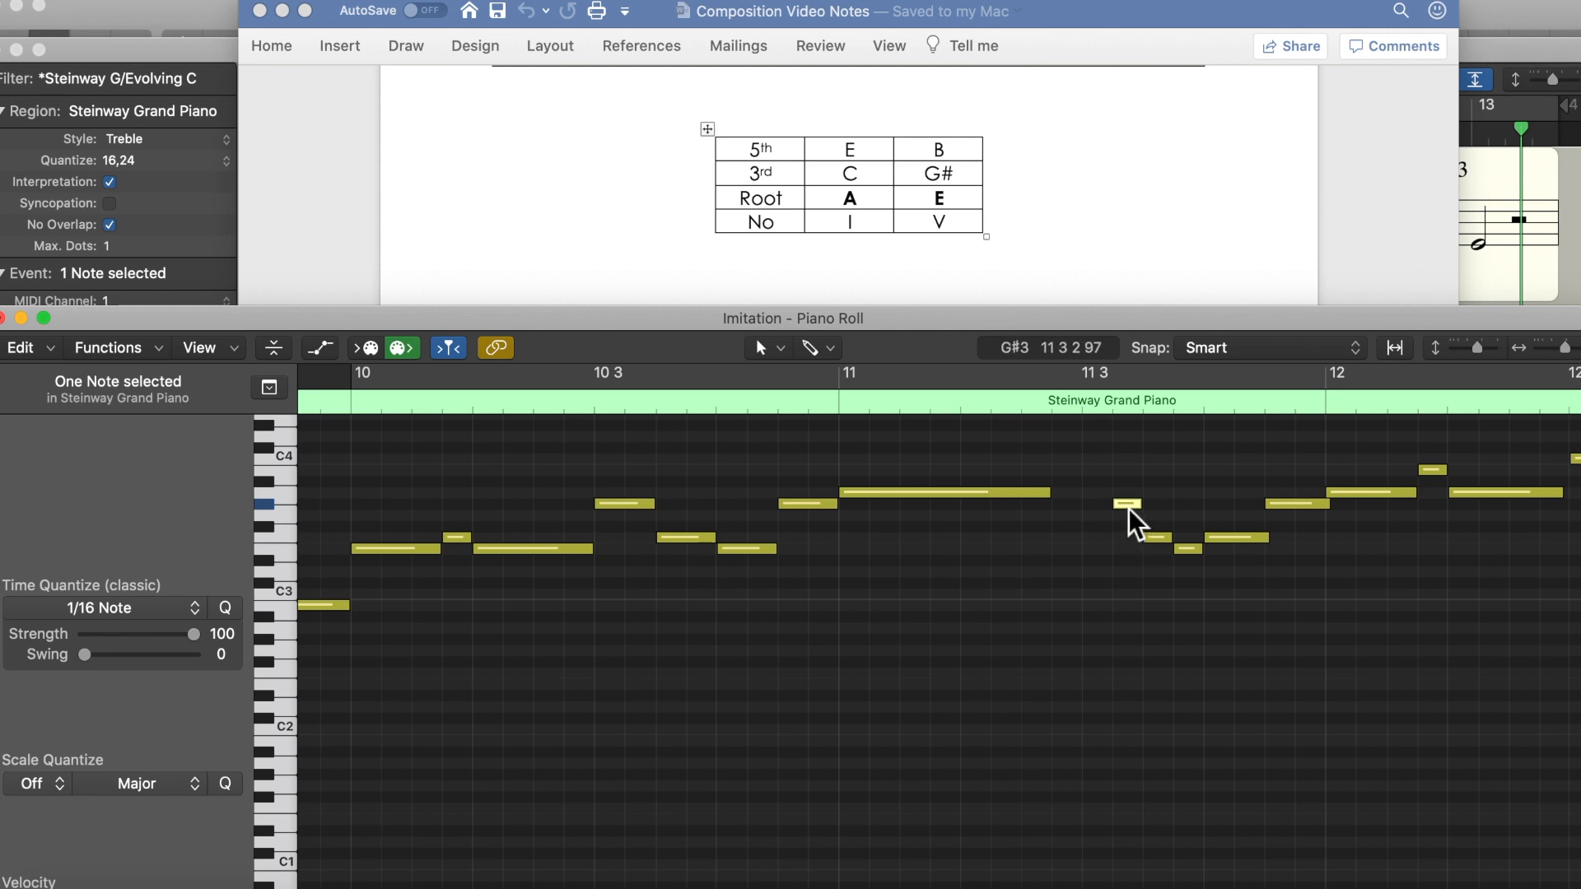
pyautogui.hscroll(5, 1392, 527)
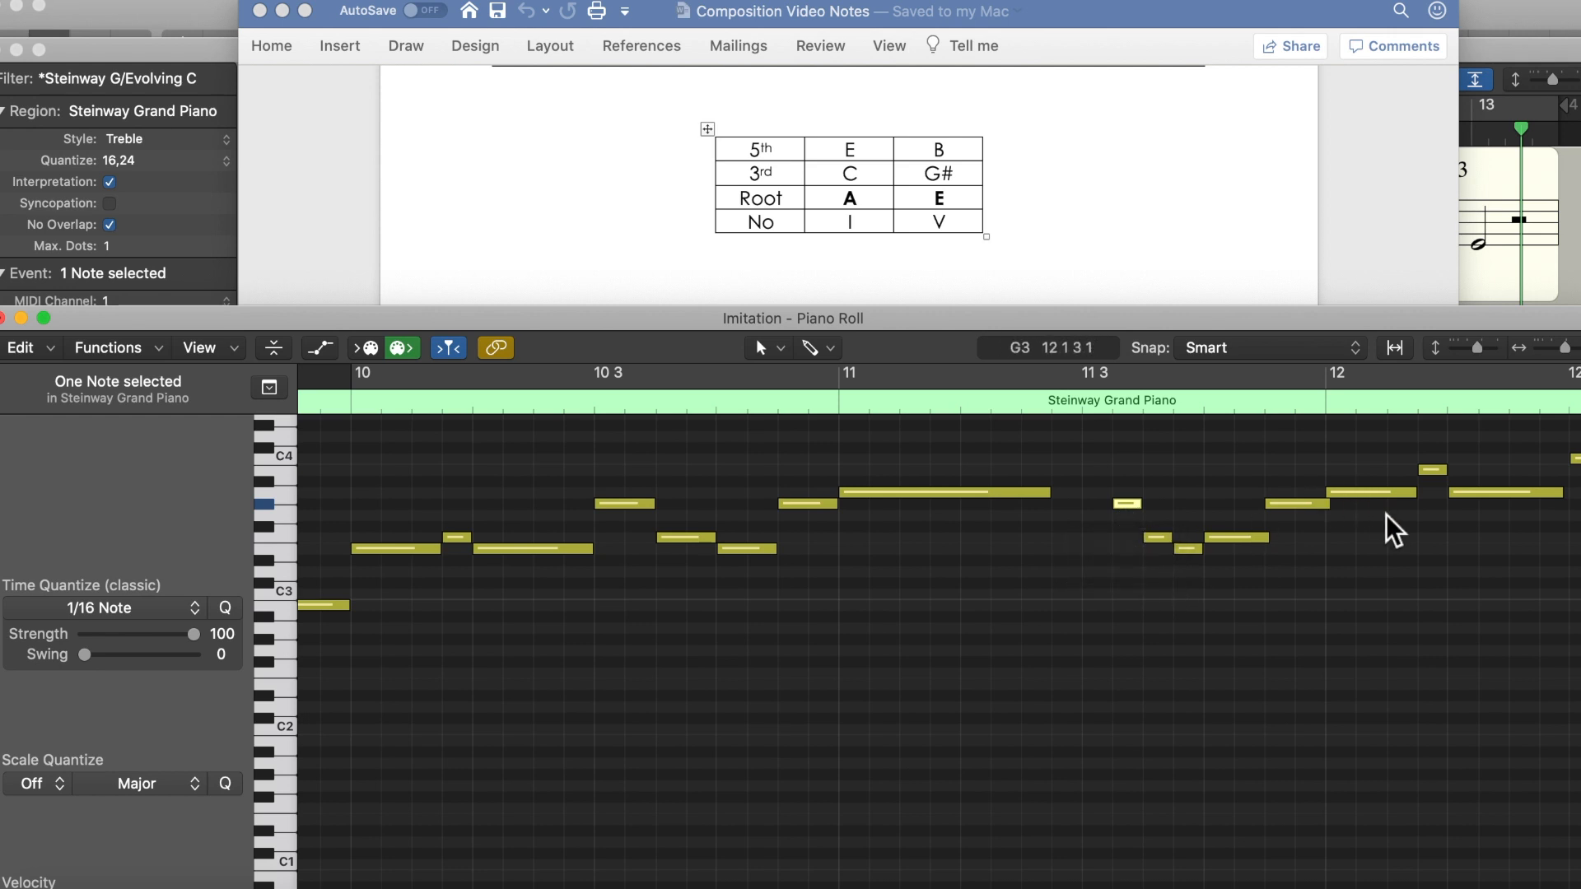
pyautogui.click(1032, 494)
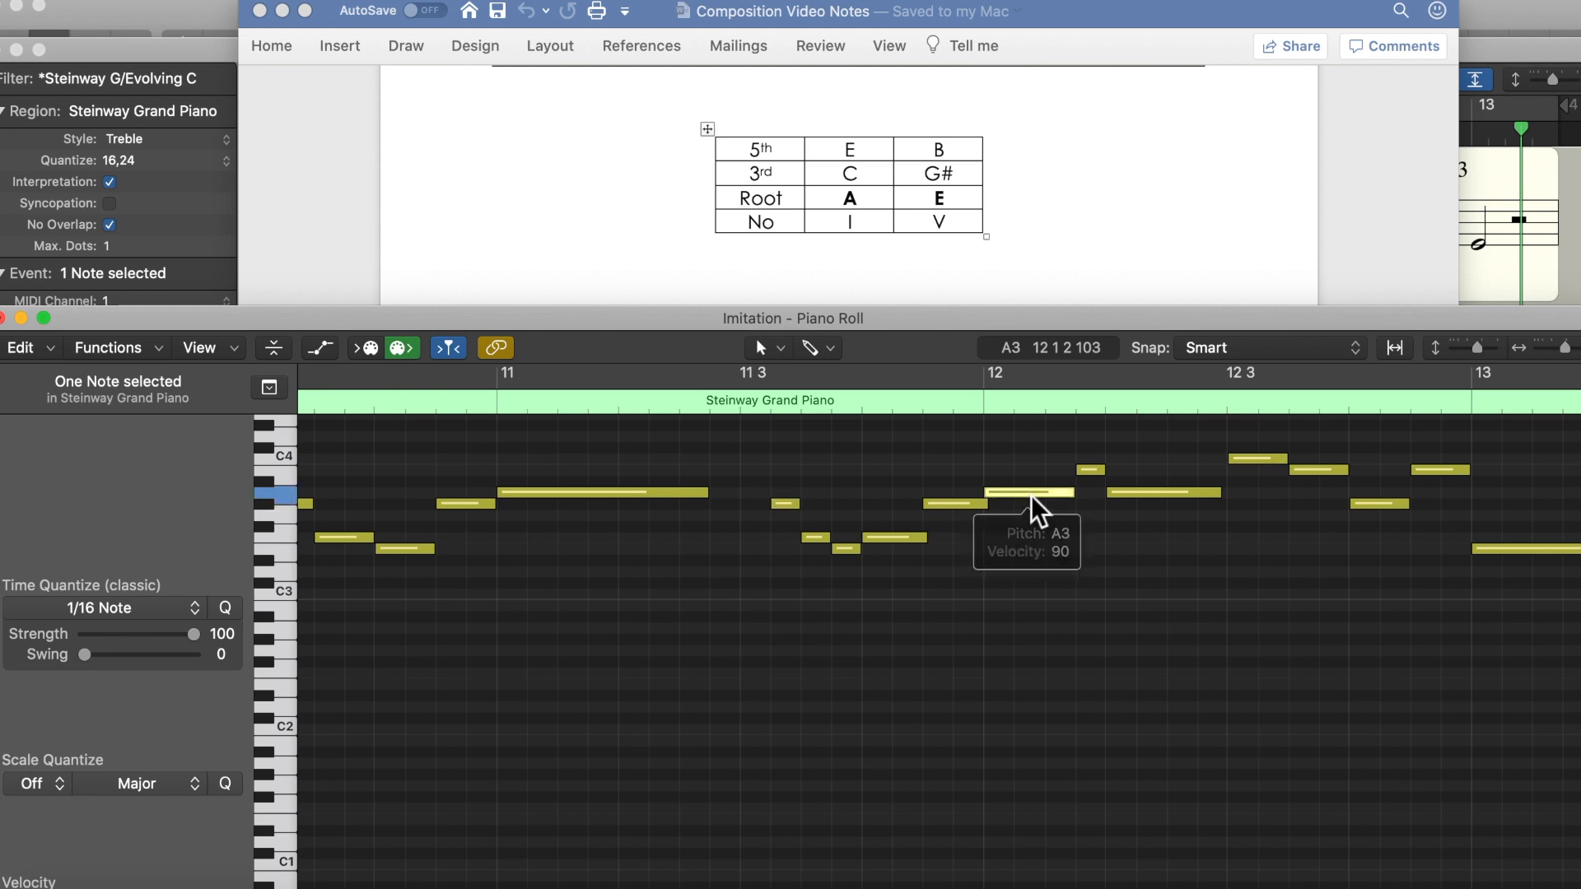
pyautogui.press('Right')
pyautogui.press('Right')
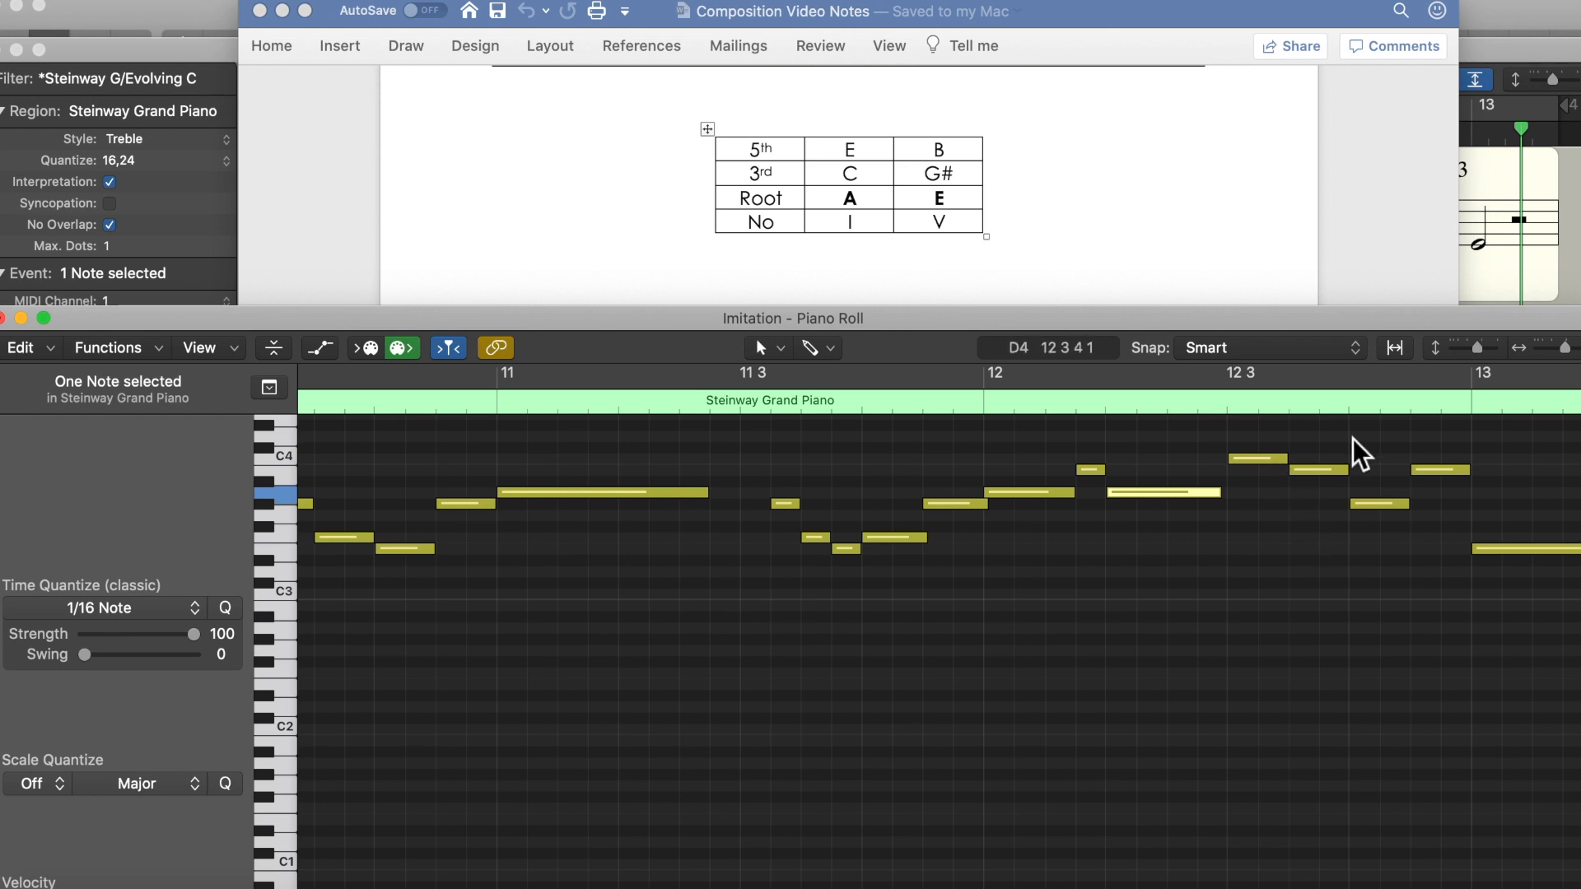
pyautogui.hscroll(3, 1385, 541)
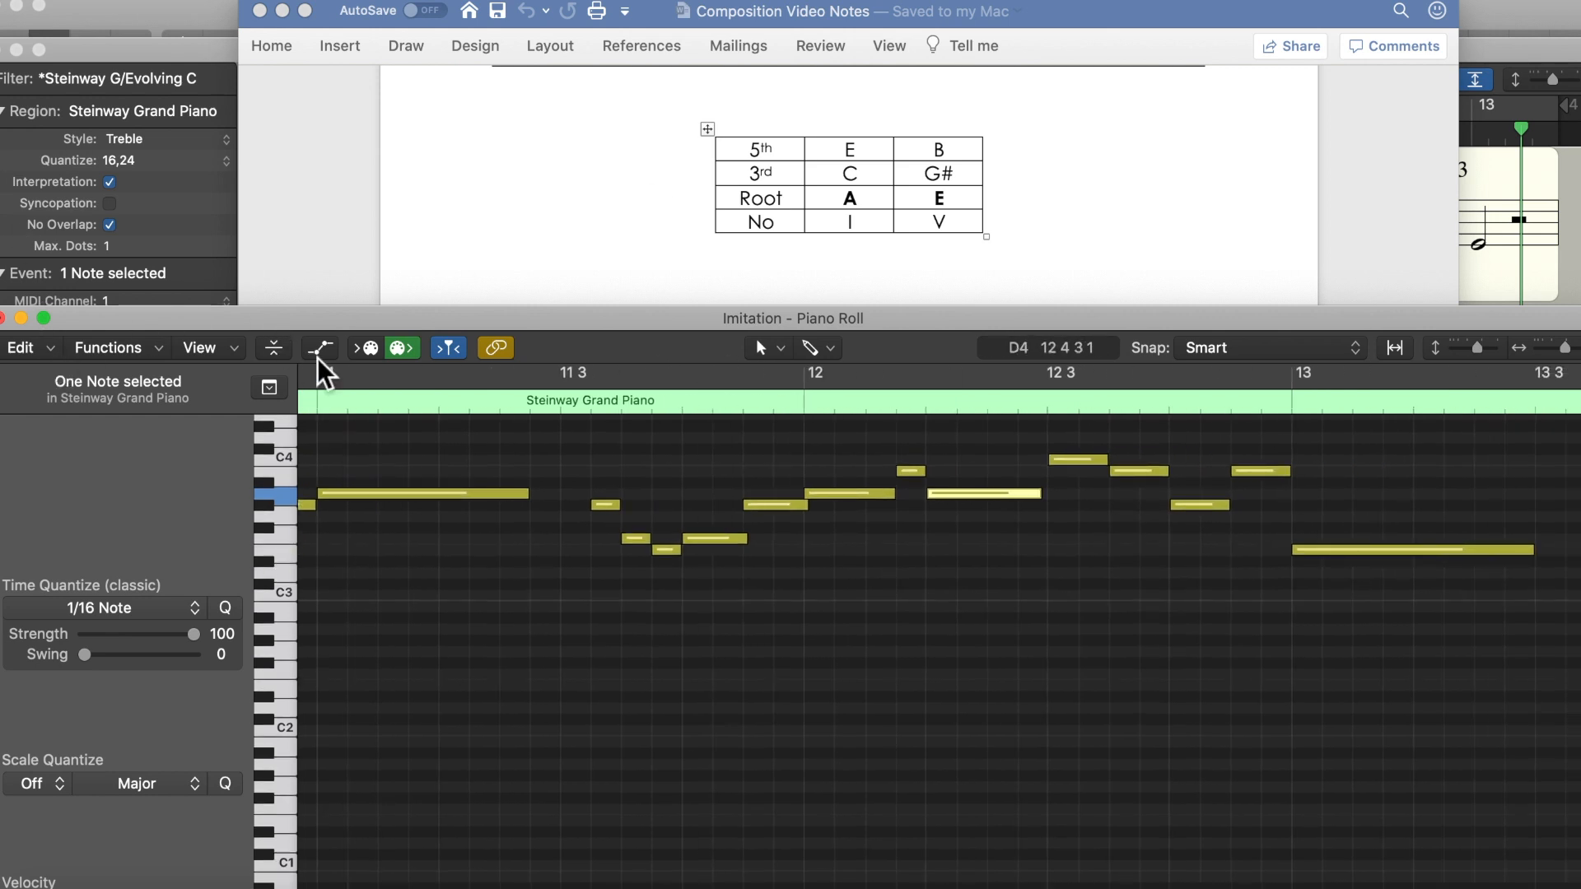
# Step: Close the Piano Roll, review the Steinway notation from bar 9 to bar 13, and close the Score editor
pyautogui.click(21, 318)
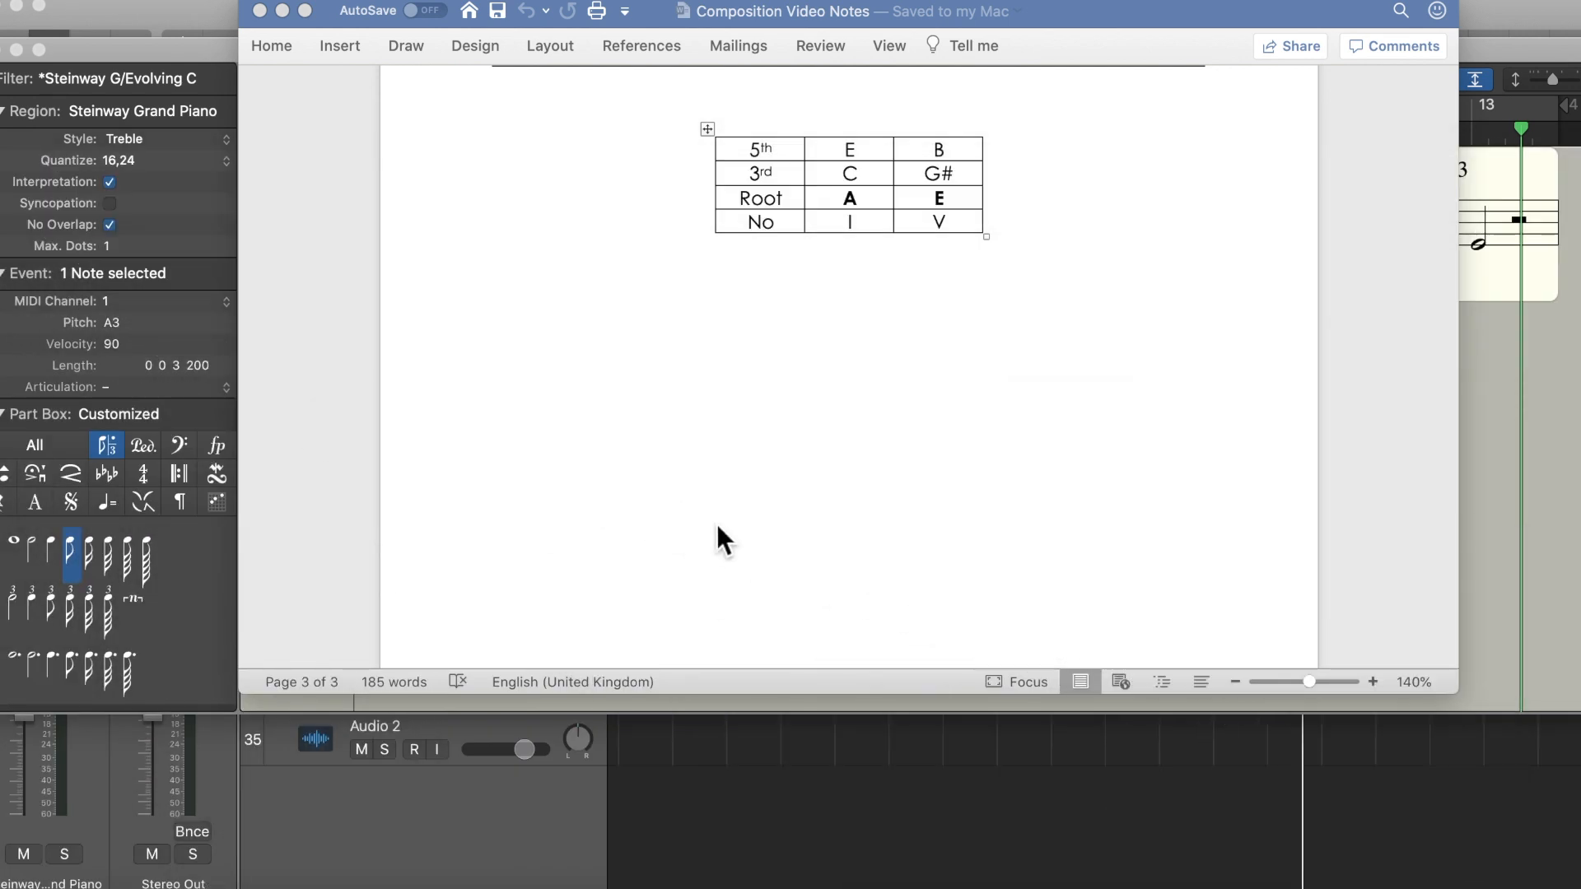
pyautogui.hscroll(1, 1059, 486)
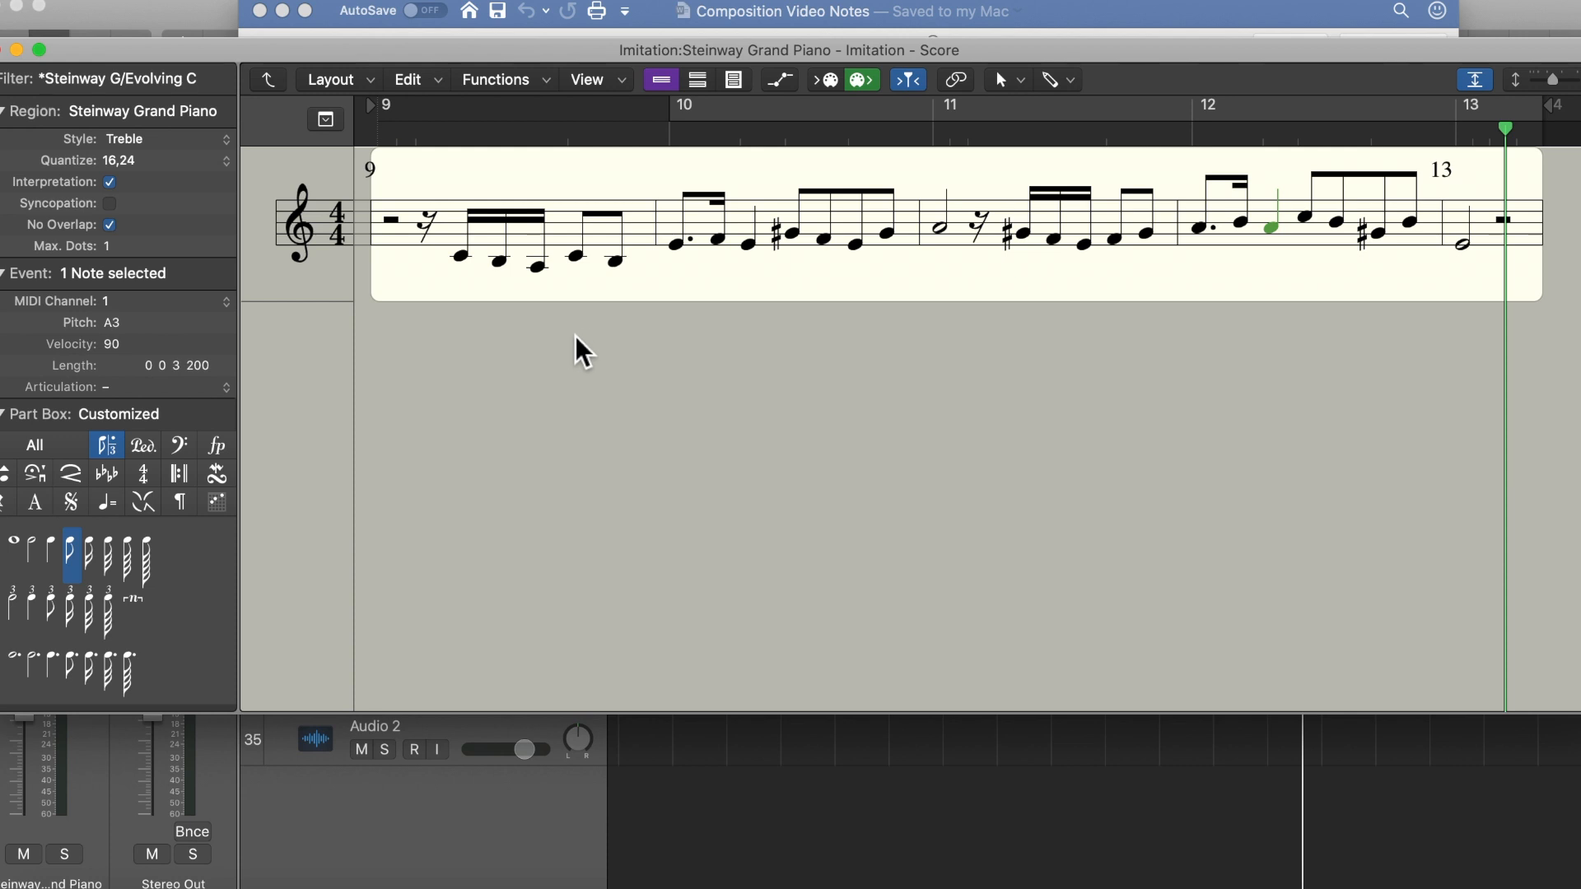
pyautogui.click(0, 53)
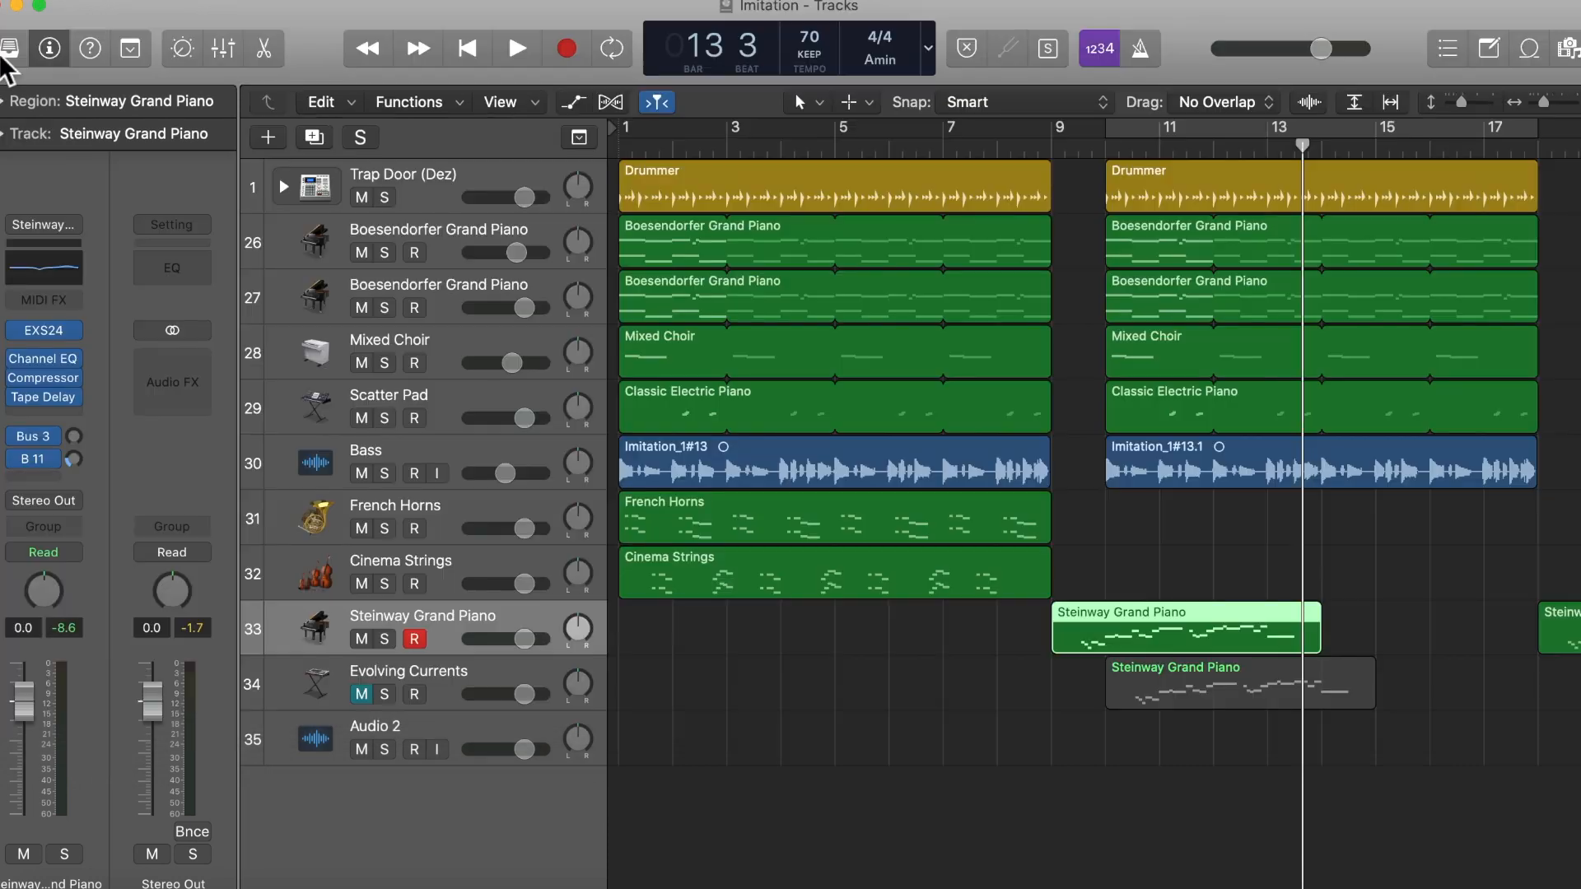
# Step: Unmute the Evolving Currents track and play the arrangement from bar 9 to bar 14 to hear the imitation
pyautogui.click(363, 696)
pyautogui.click(1067, 155)
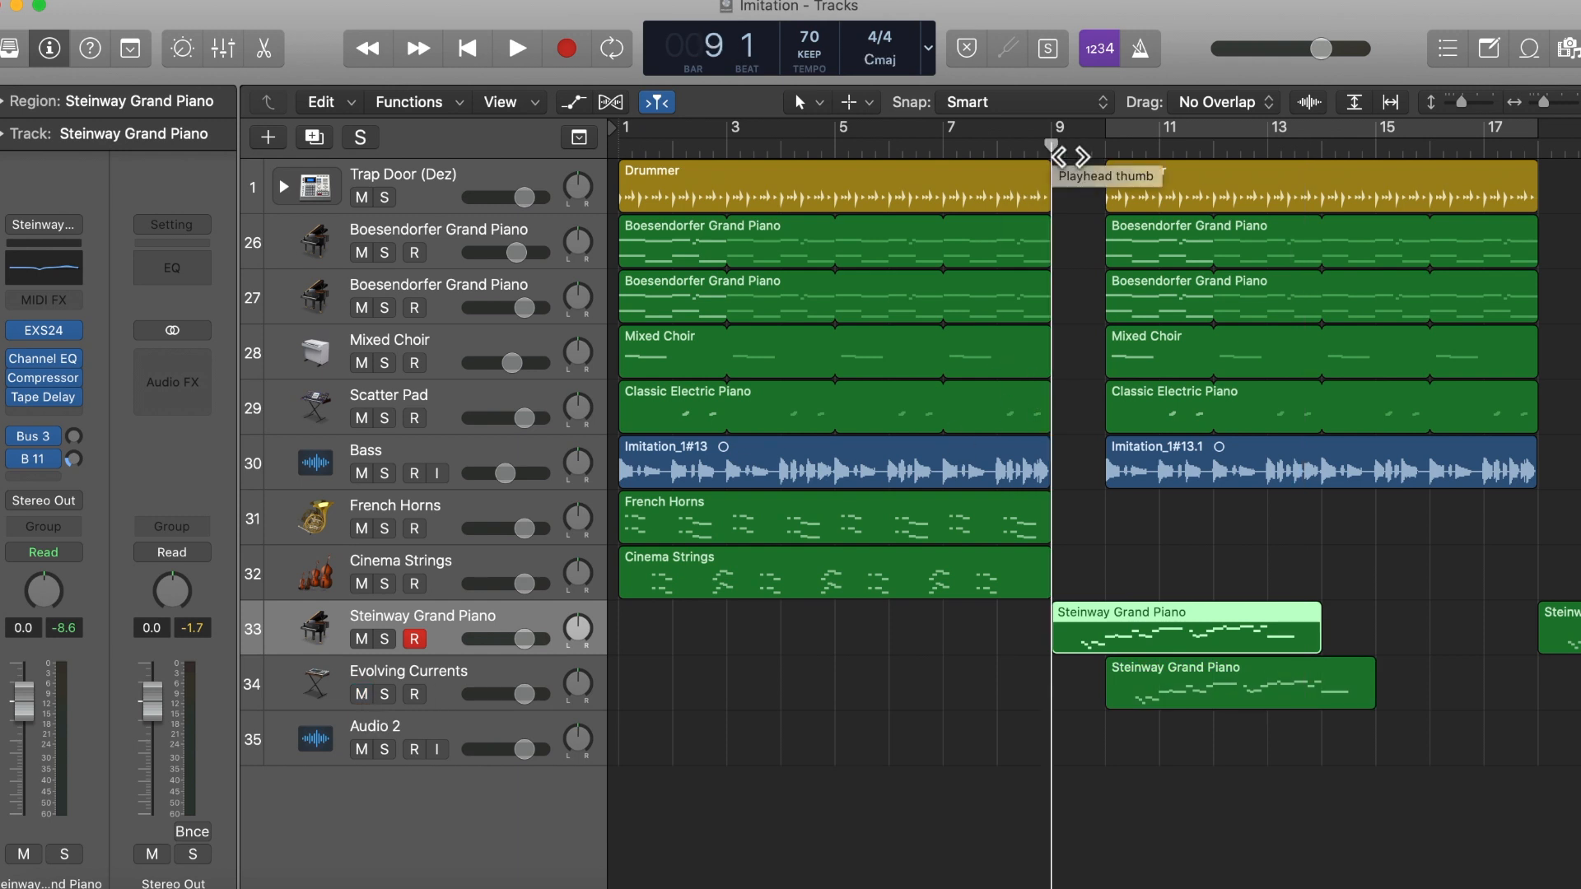
pyautogui.press('space')
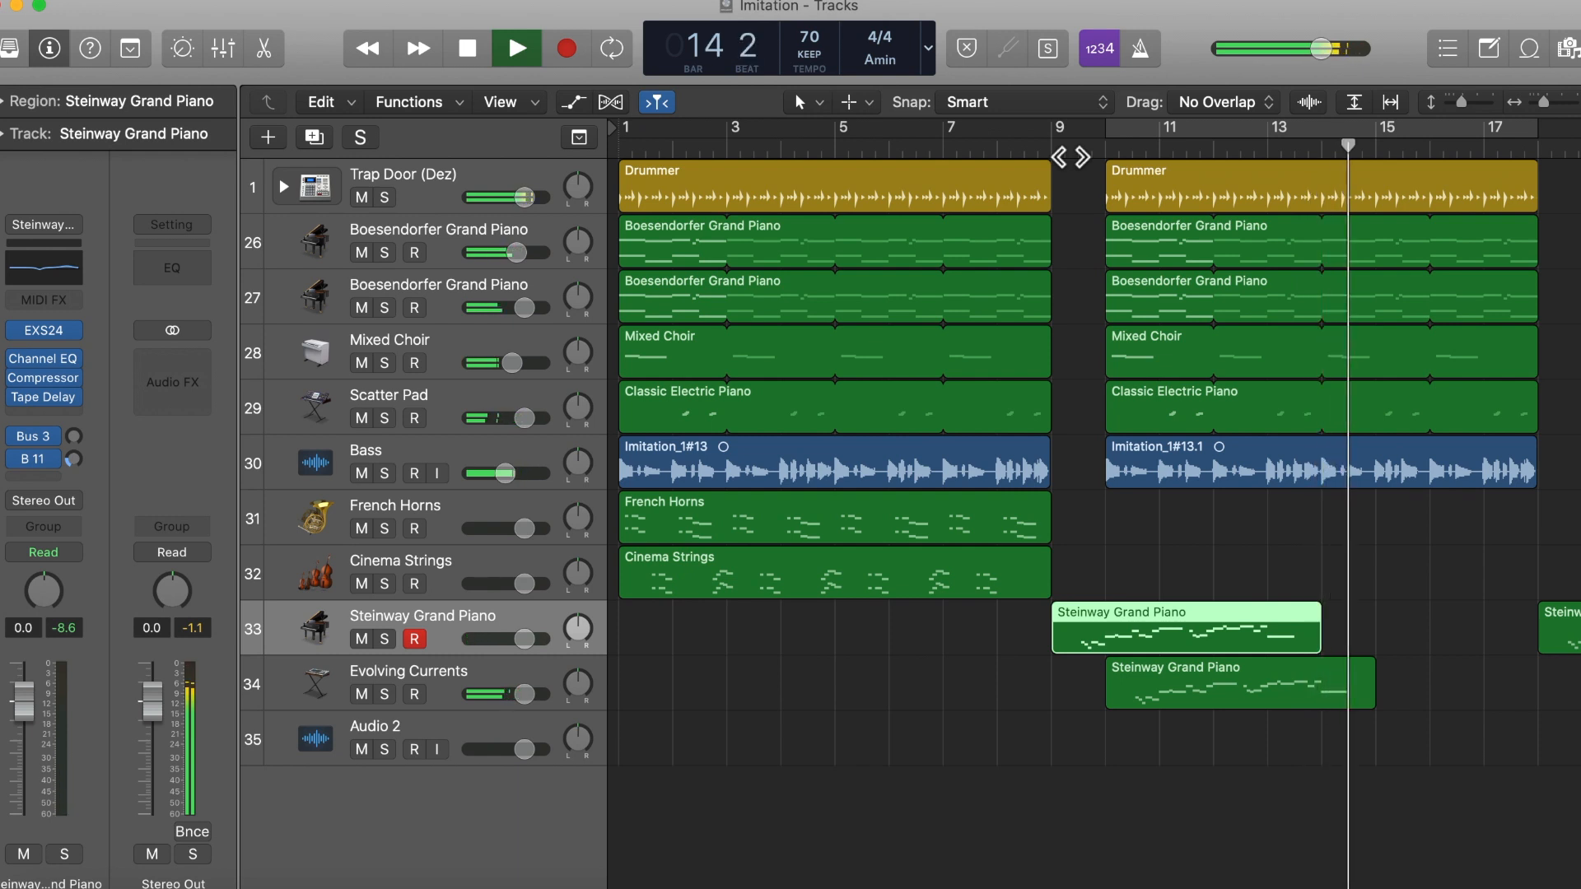
pyautogui.press('space')
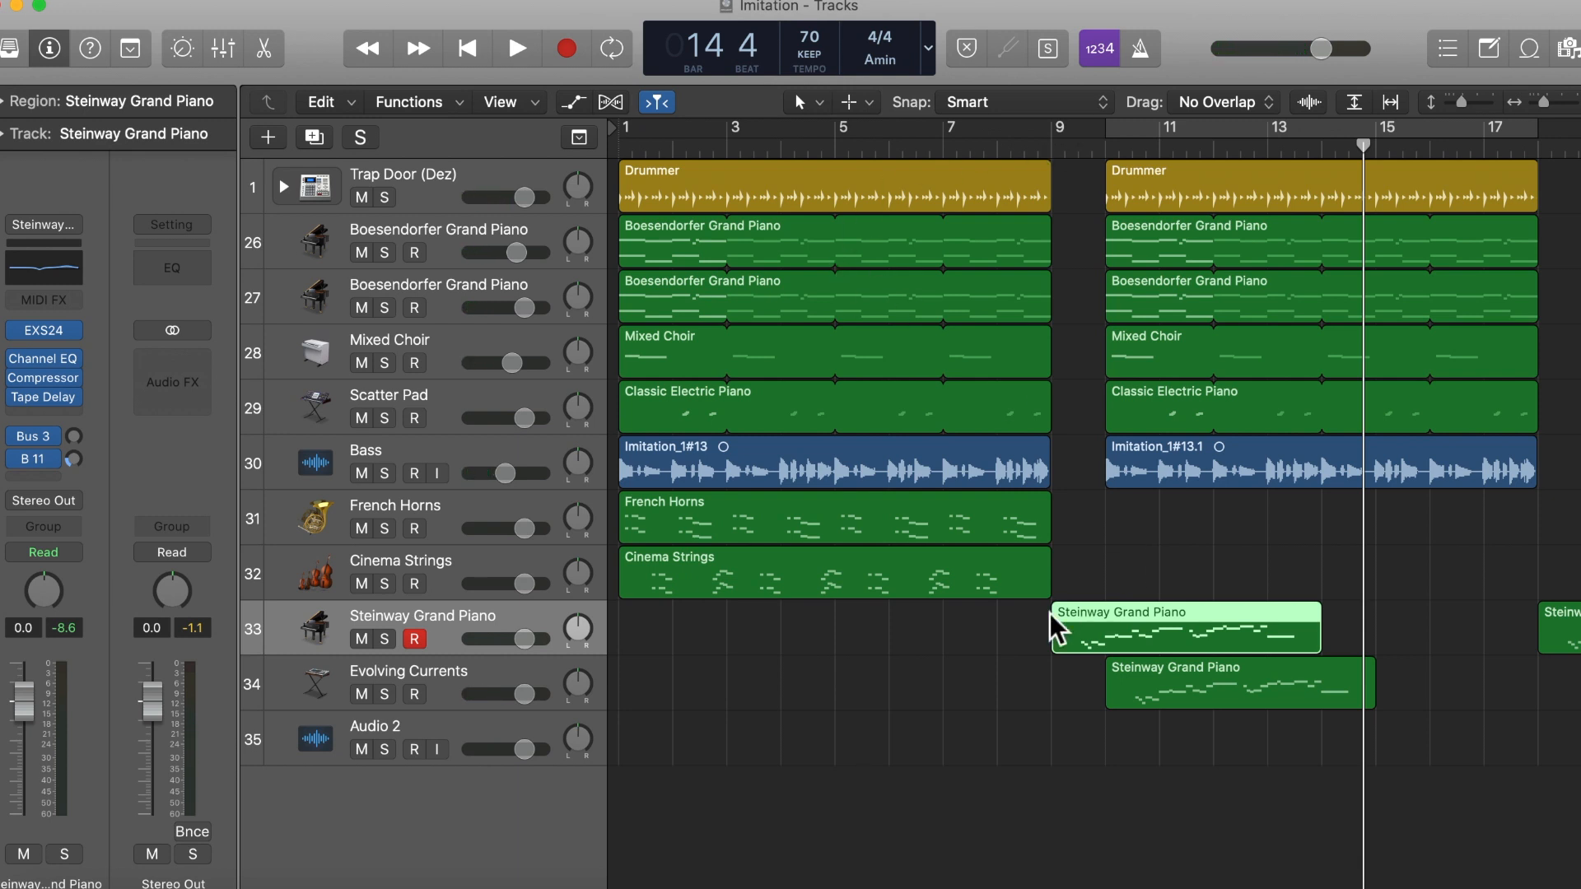
# Step: Open the overlapping Steinway Grand Piano and Evolving Currents regions together in the Score editor and compare both staves from bar 9
pyautogui.click(1155, 683)
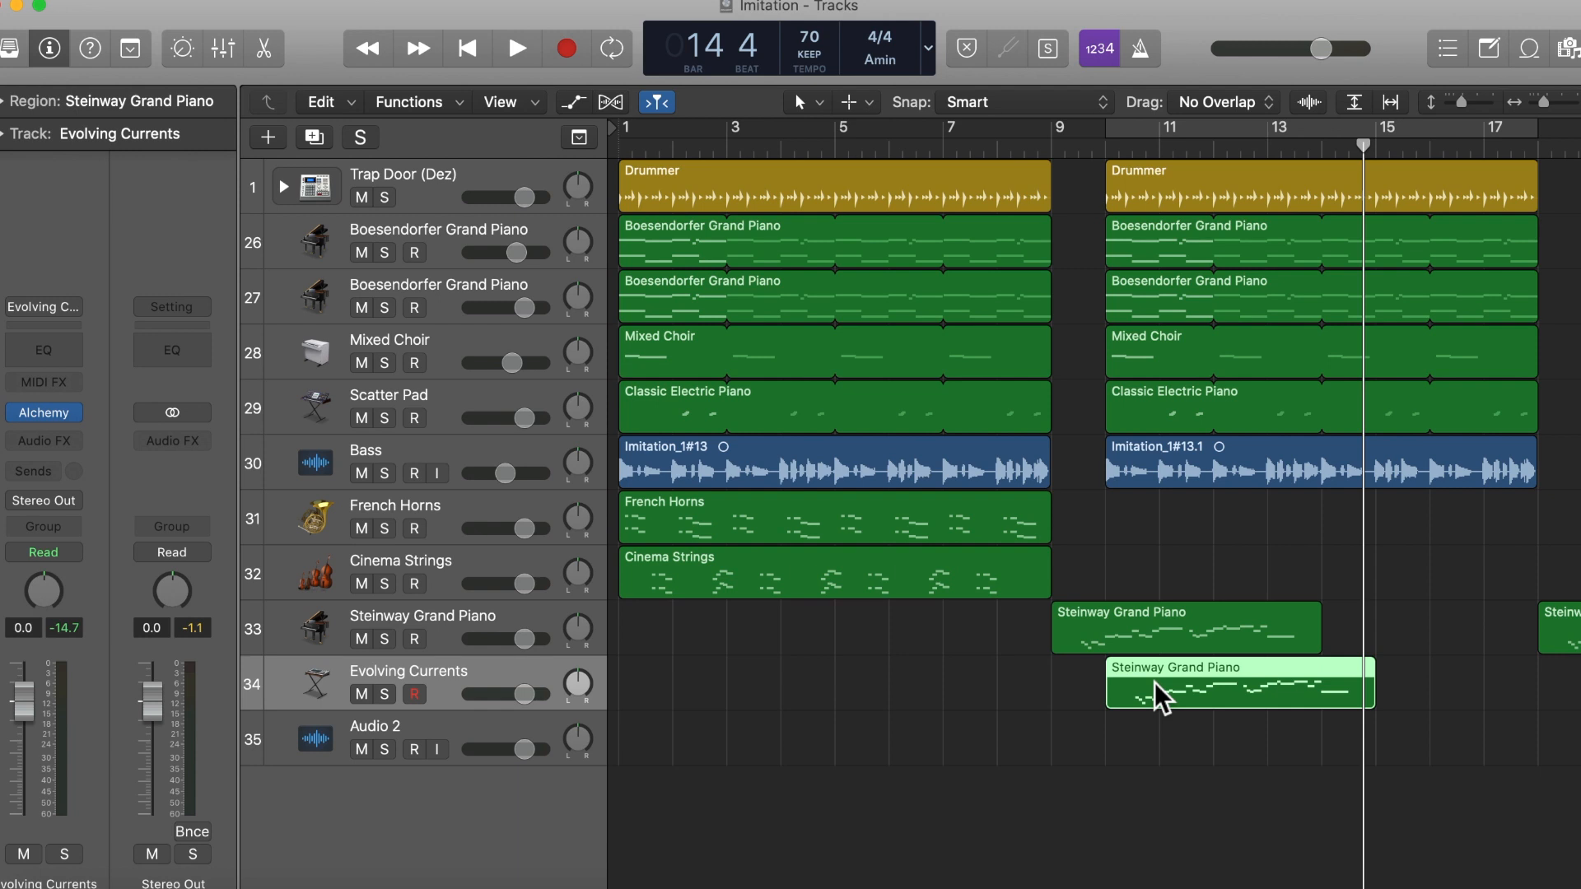
pyautogui.click(1090, 635)
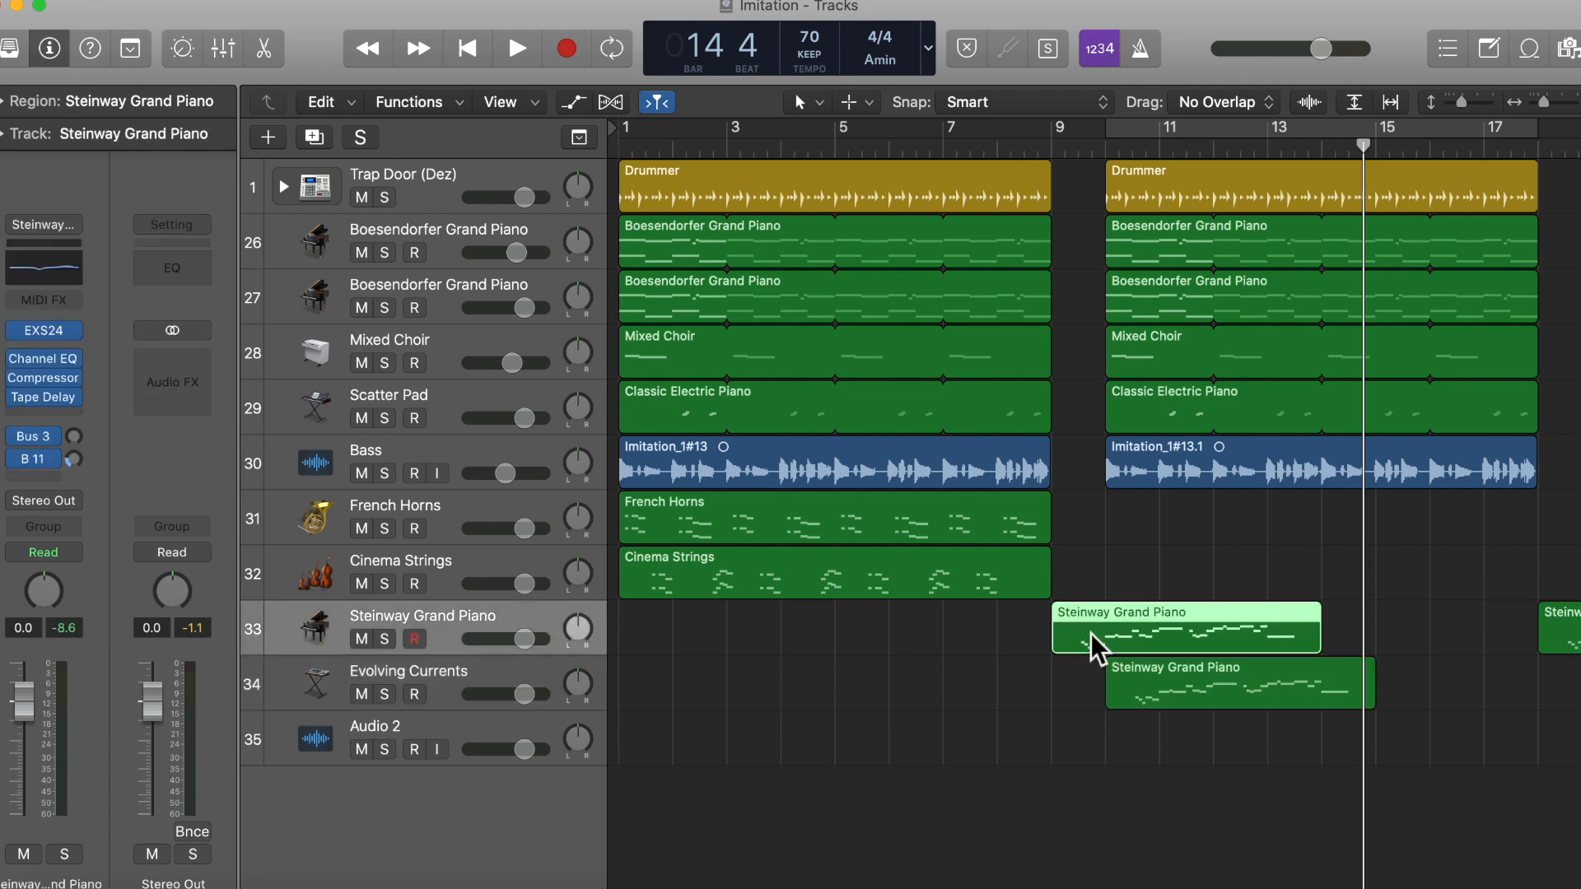
pyautogui.click(1132, 692)
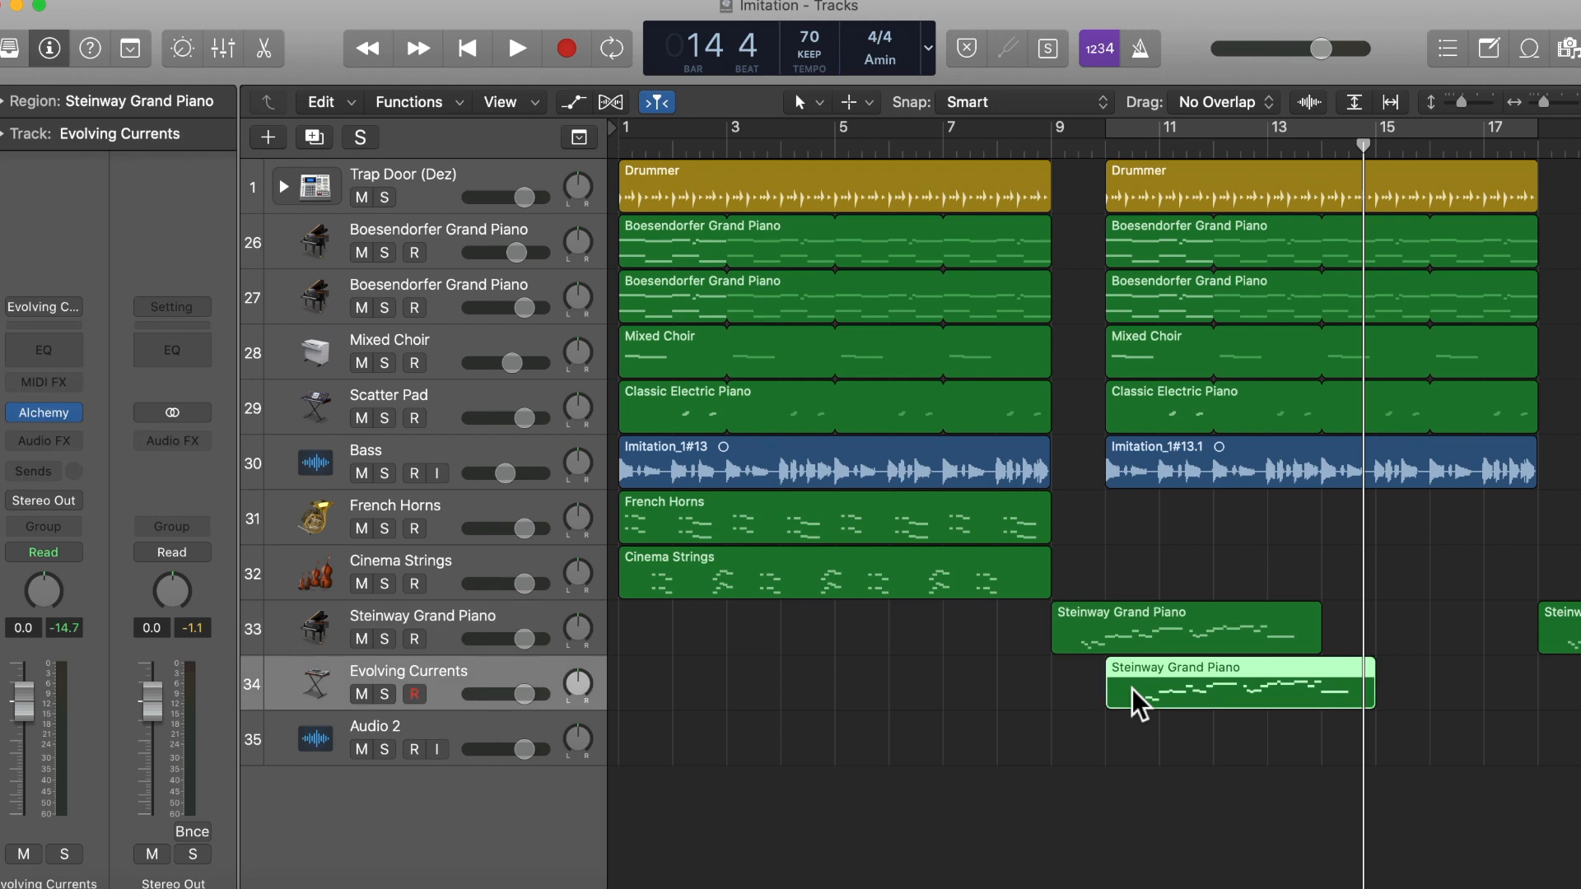
pyautogui.moveTo(1006, 622); pyautogui.dragTo(1189, 694)
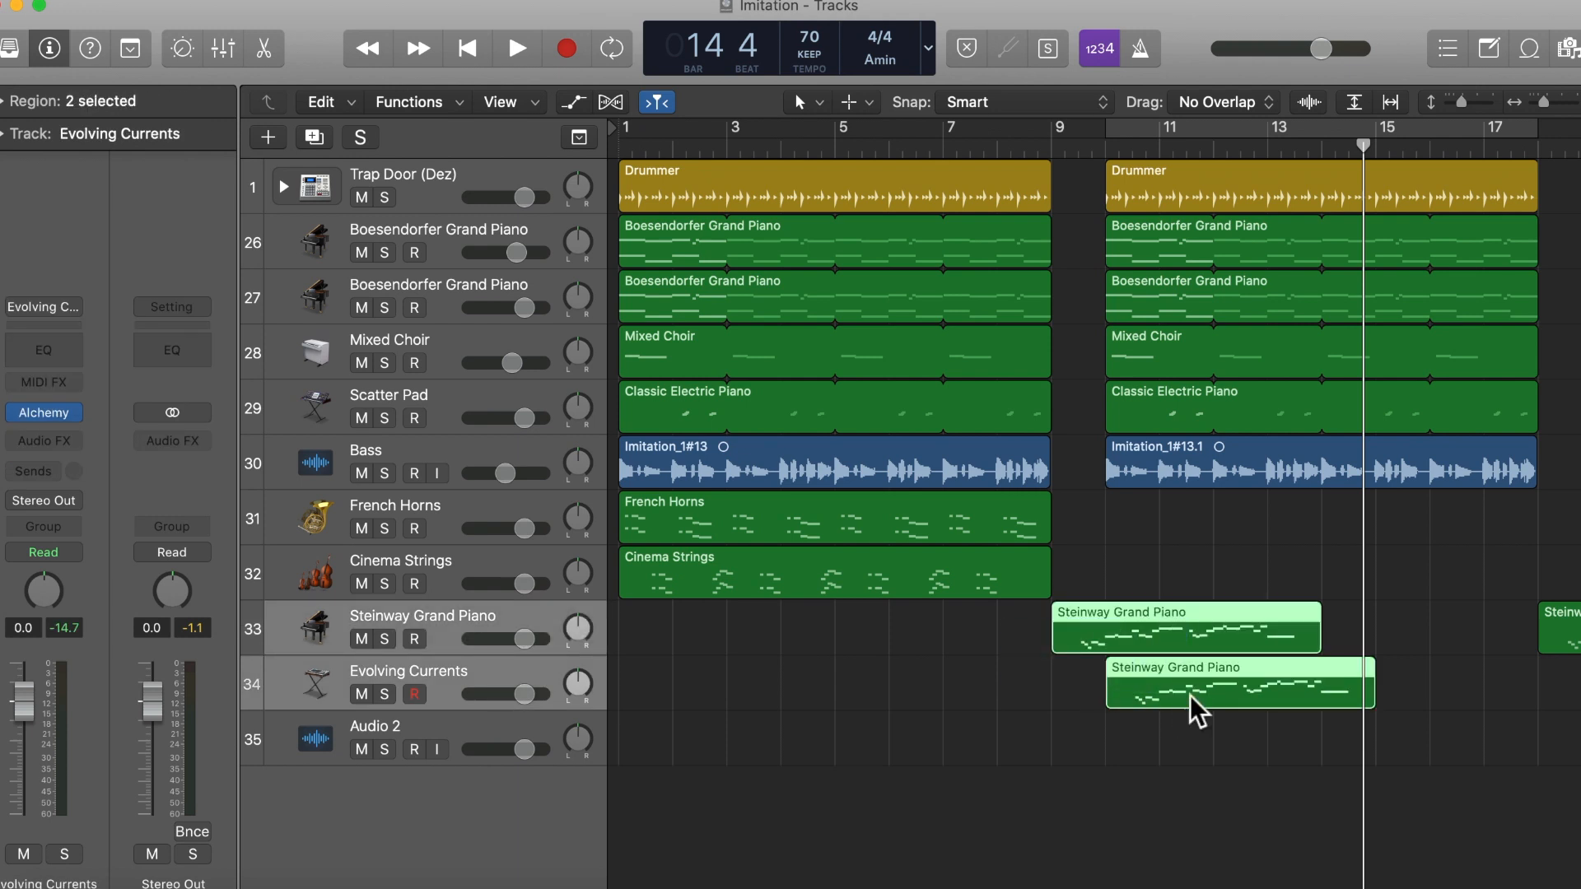
pyautogui.press('super+3')
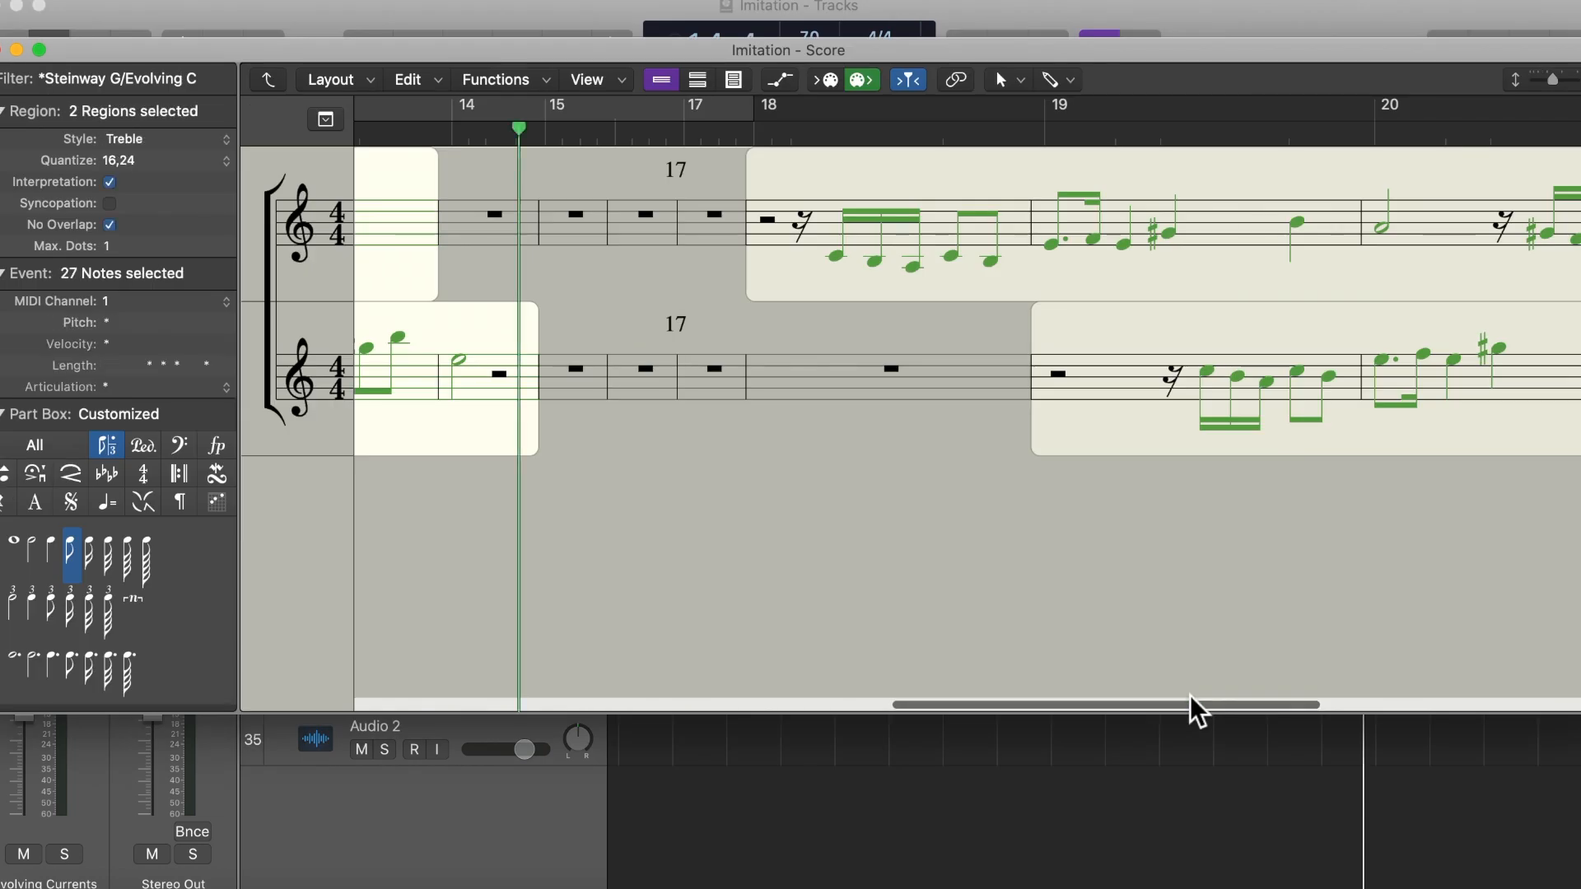
pyautogui.click(866, 534)
pyautogui.hscroll(-15, 866, 533)
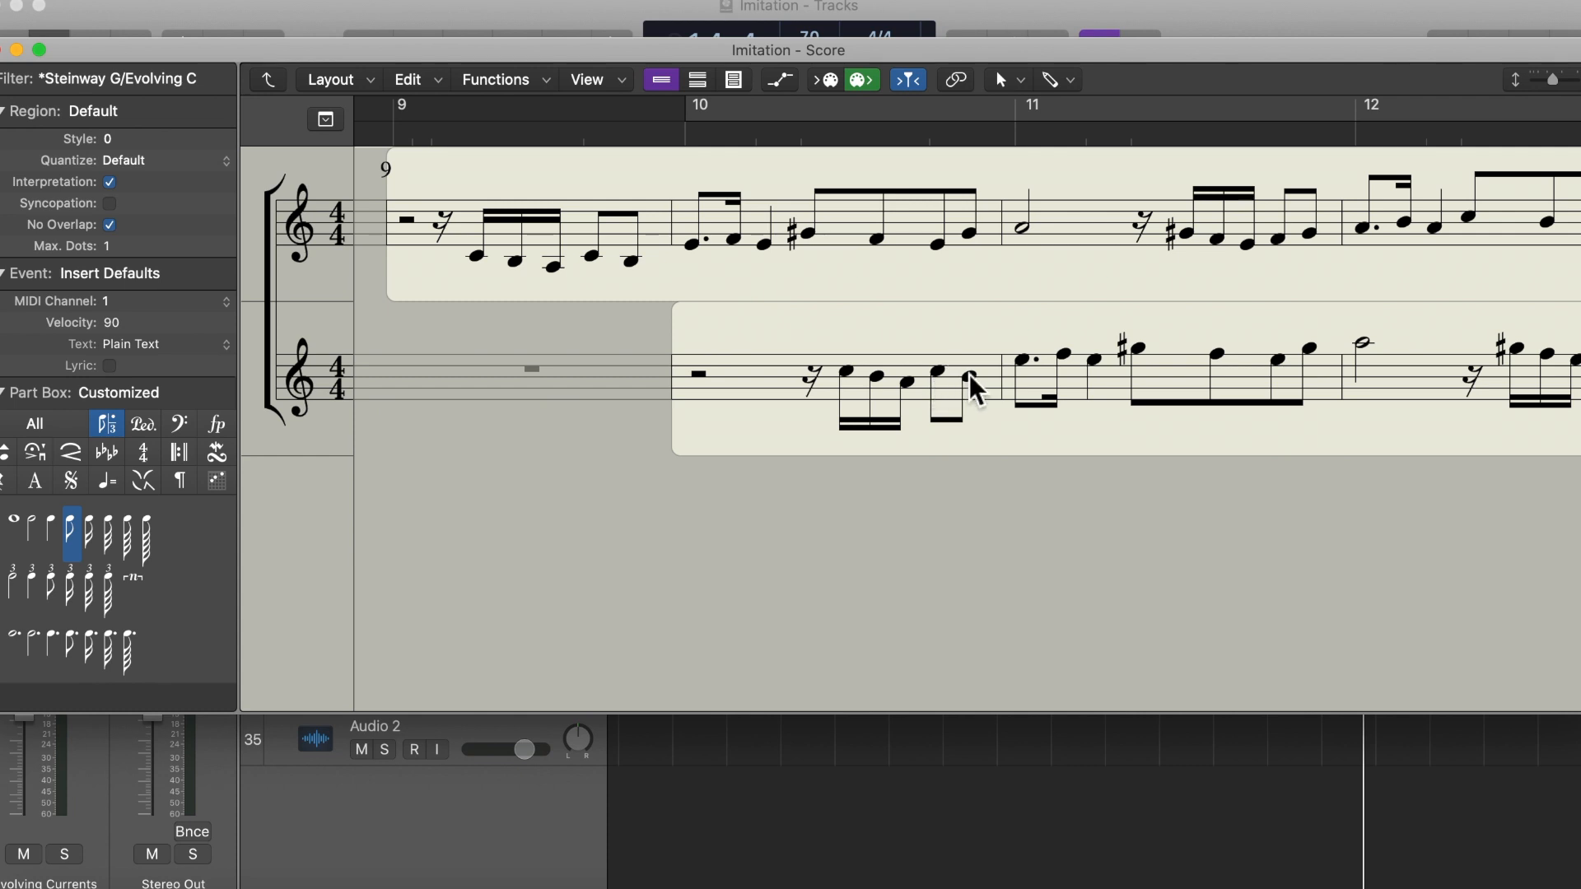
# Step: Play both melodies from bar 9 while following the two-staff score
pyautogui.click(398, 131)
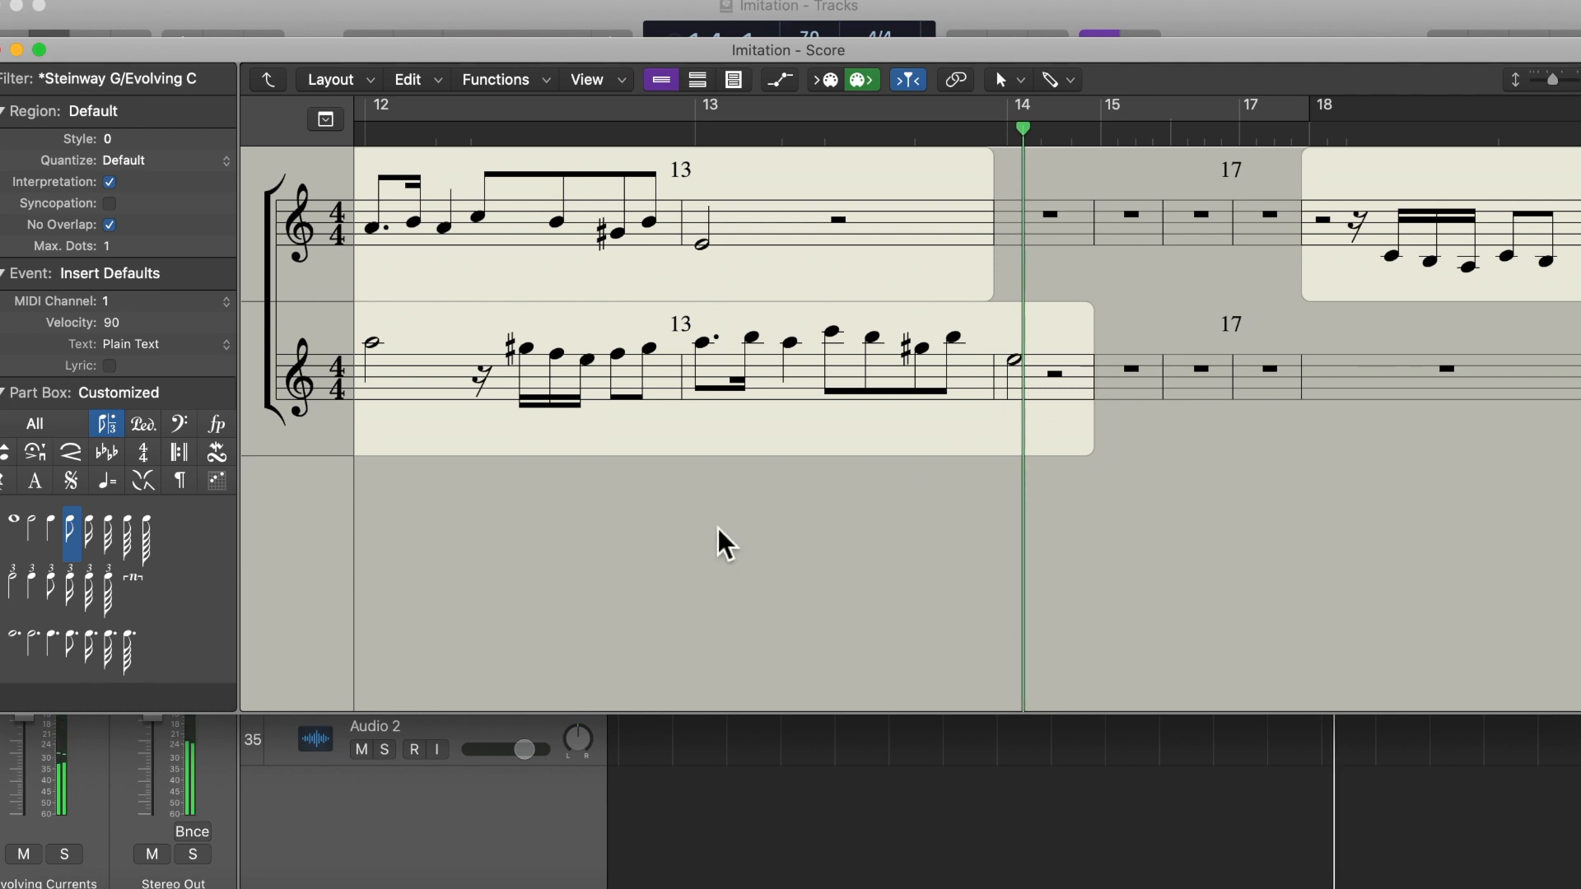
pyautogui.hscroll(-10, 725, 542)
pyautogui.hscroll(-3, 724, 543)
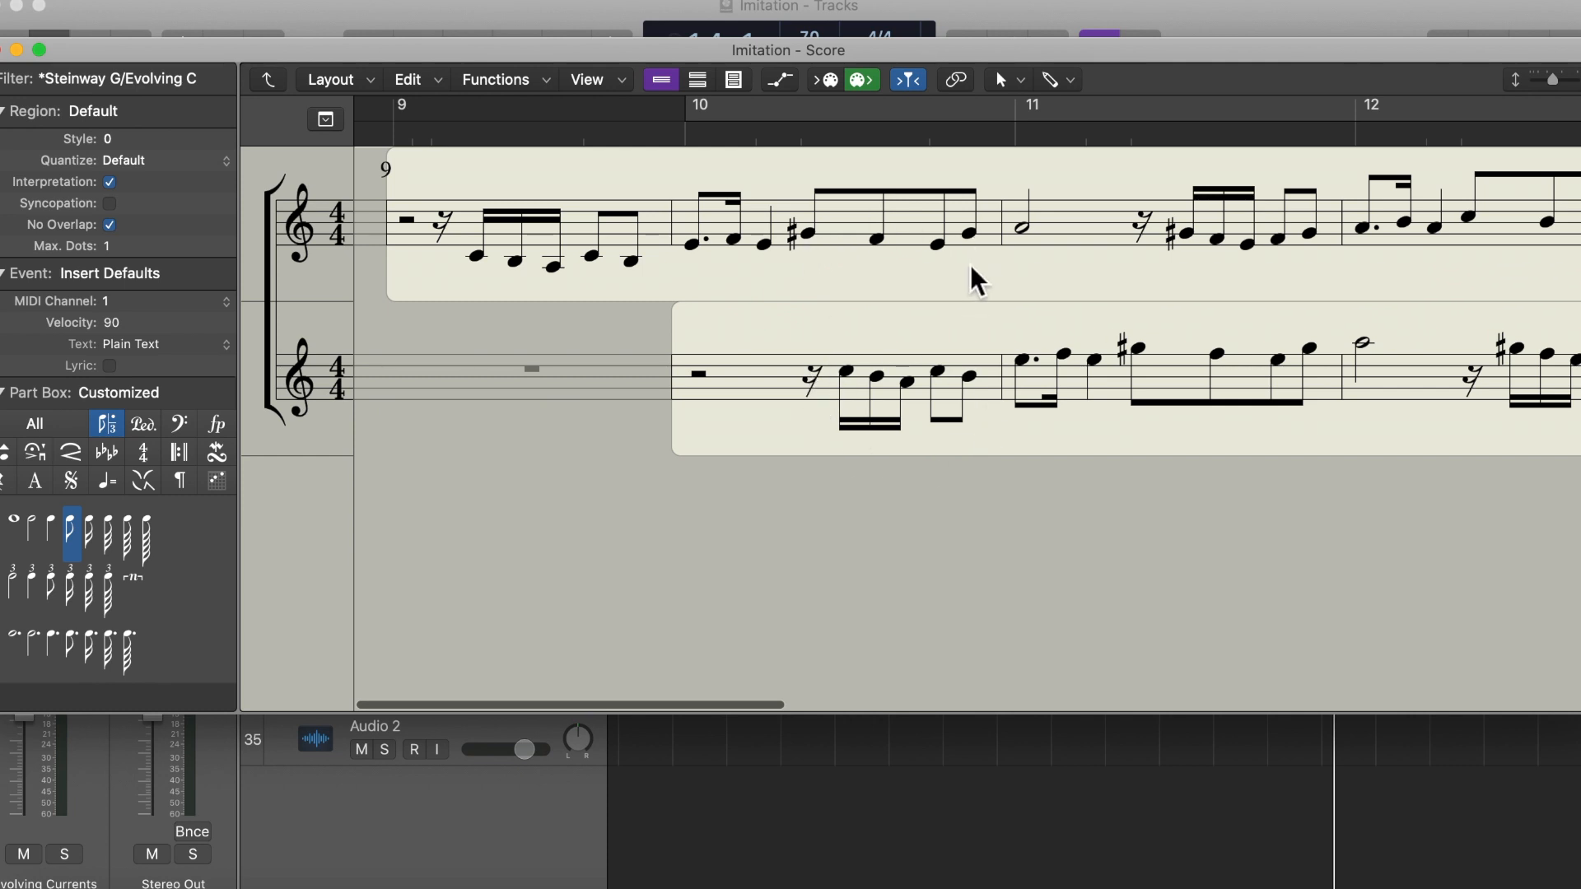
# Step: Audition the upper staff's eighth notes from beat 3 of bar 10
pyautogui.click(807, 236)
pyautogui.click(876, 239)
pyautogui.click(938, 245)
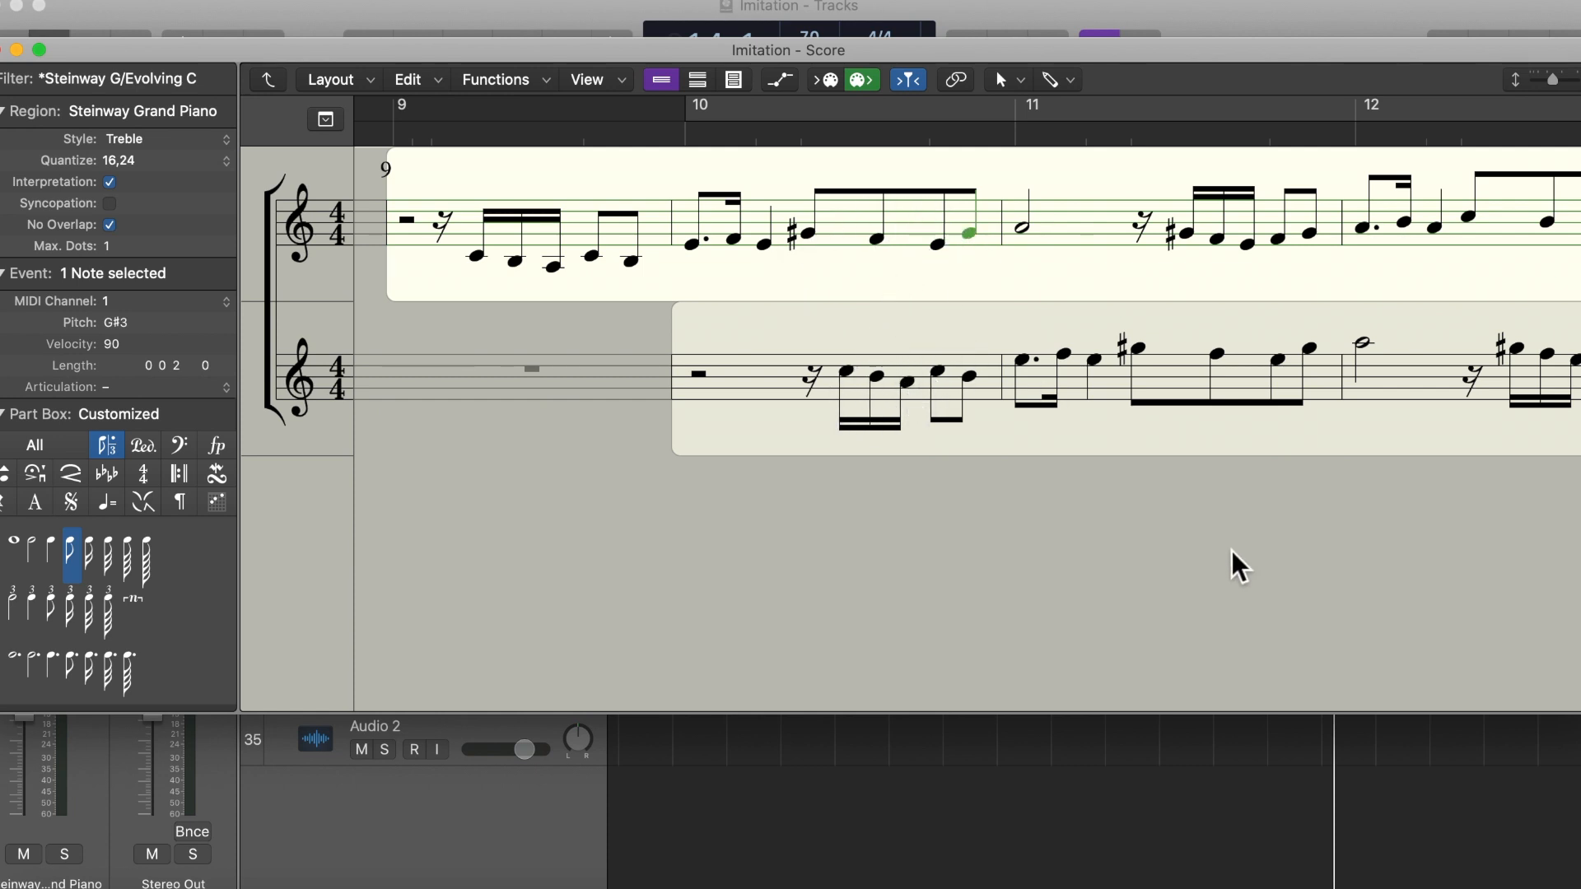
# Step: Play the second version of the two-part imitation in the score, starting just before bar 18
pyautogui.hscroll(10, 1235, 565)
pyautogui.hscroll(5, 1234, 565)
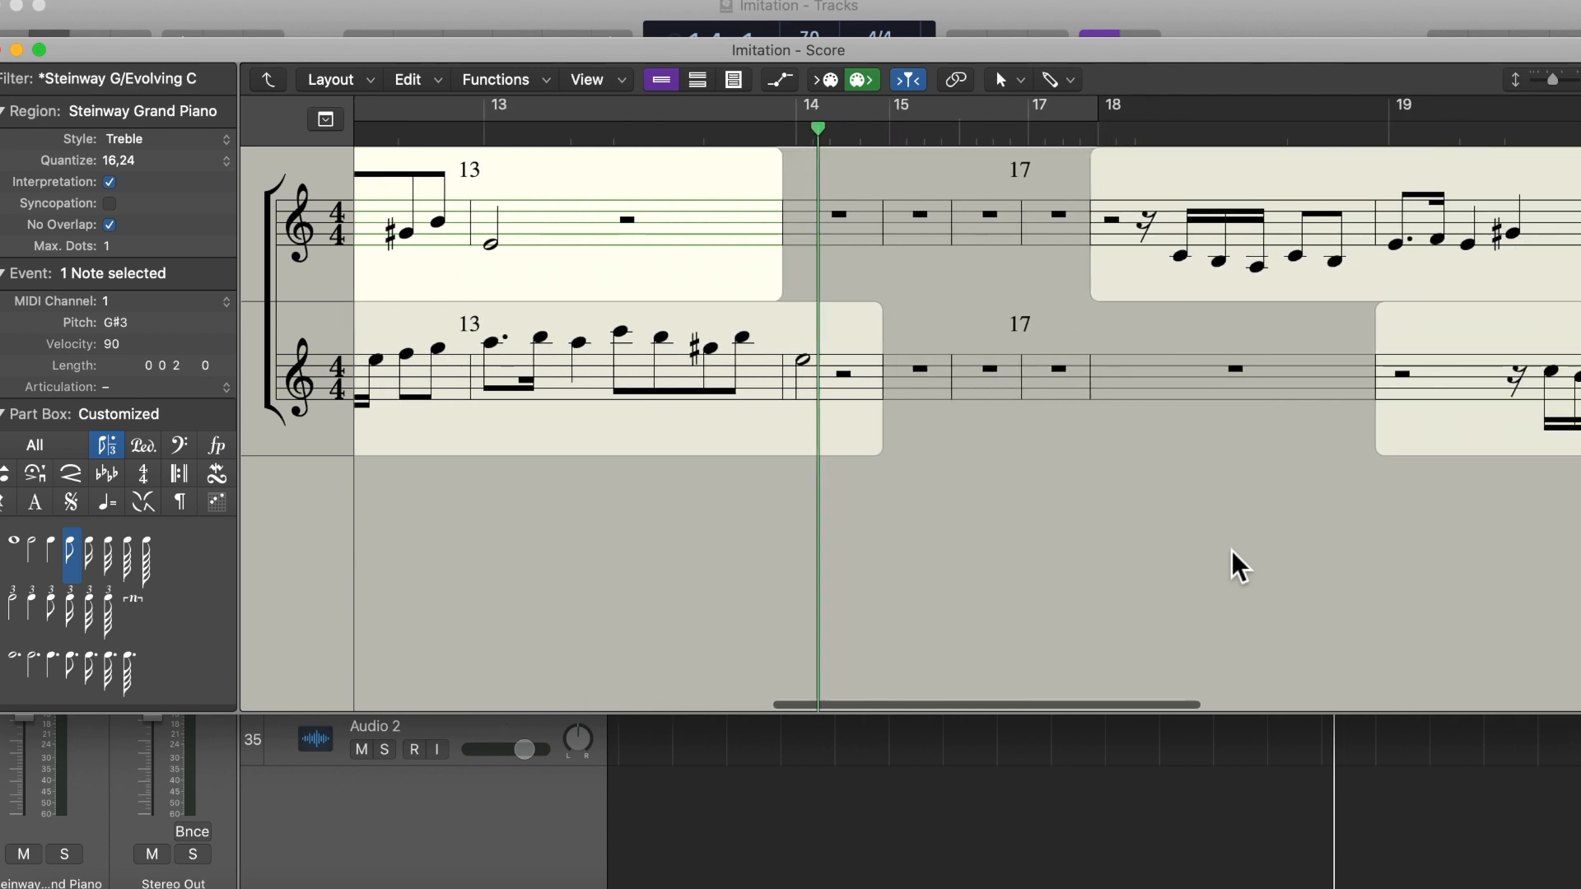
pyautogui.click(1078, 141)
pyautogui.press('space')
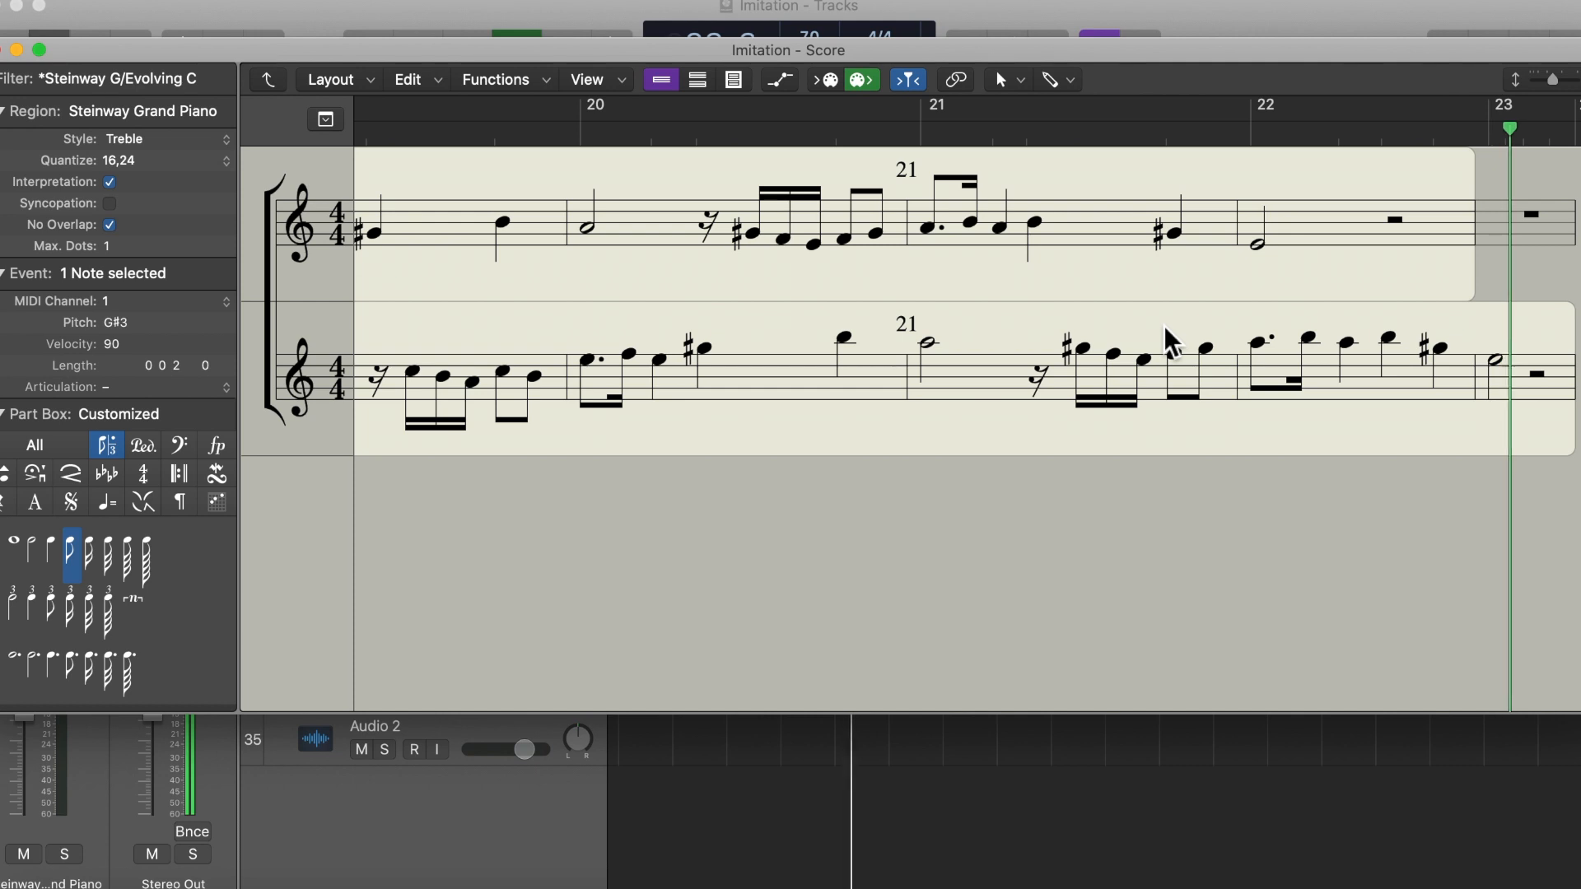
# Step: Compare the notation of the version starting at bar 18 with the earlier version in bars 11 to 13
pyautogui.hscroll(-15, 815, 554)
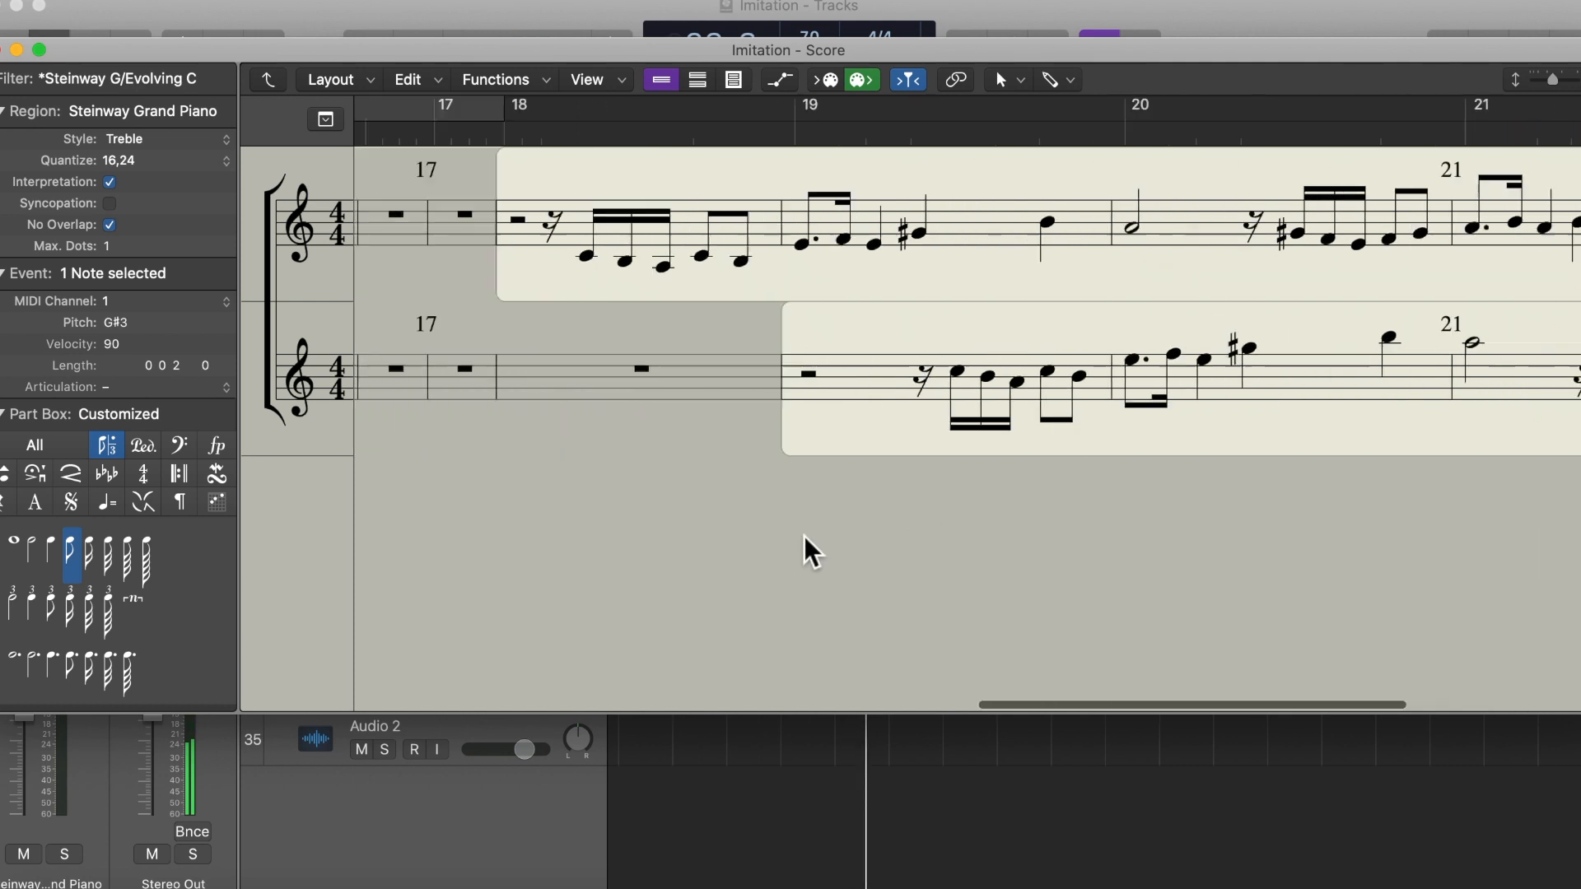
pyautogui.hscroll(12, 805, 540)
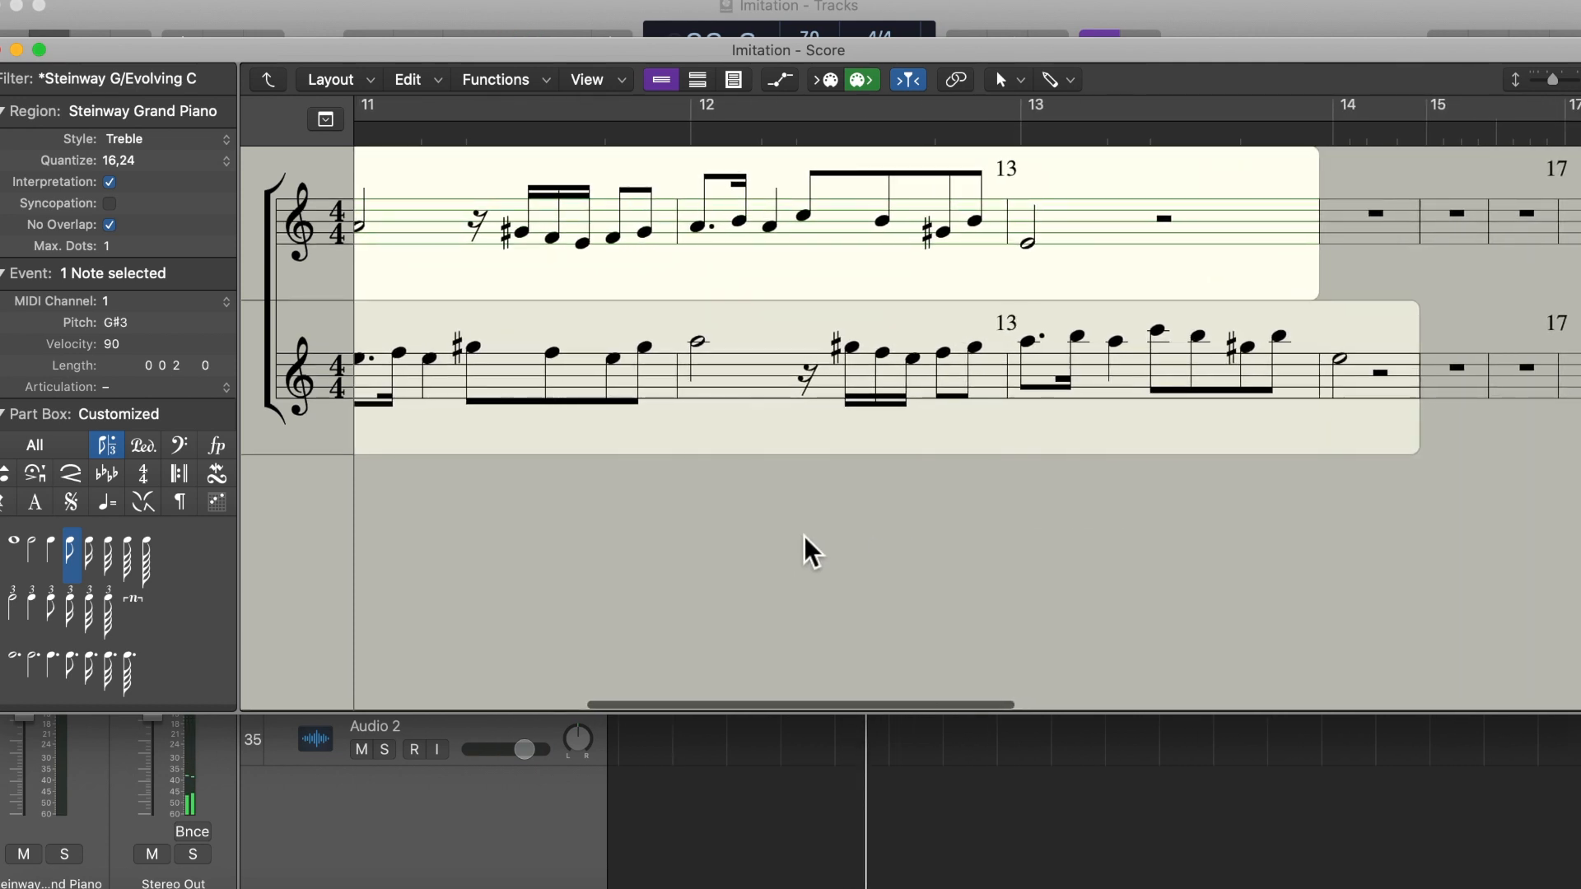
pyautogui.hscroll(-2, 811, 552)
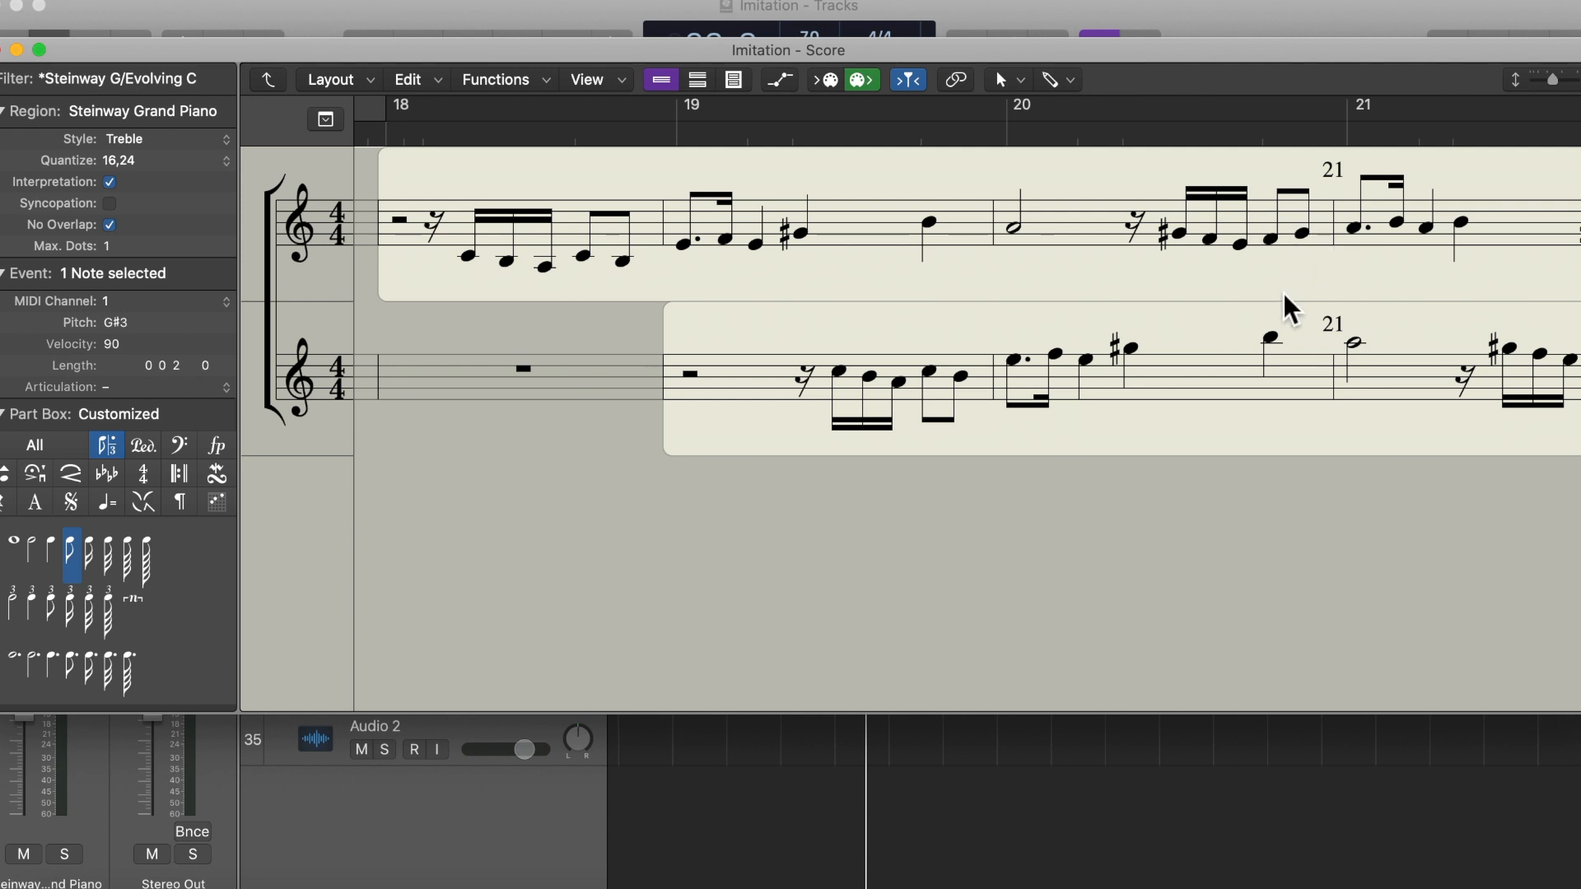
pyautogui.hscroll(3, 1289, 309)
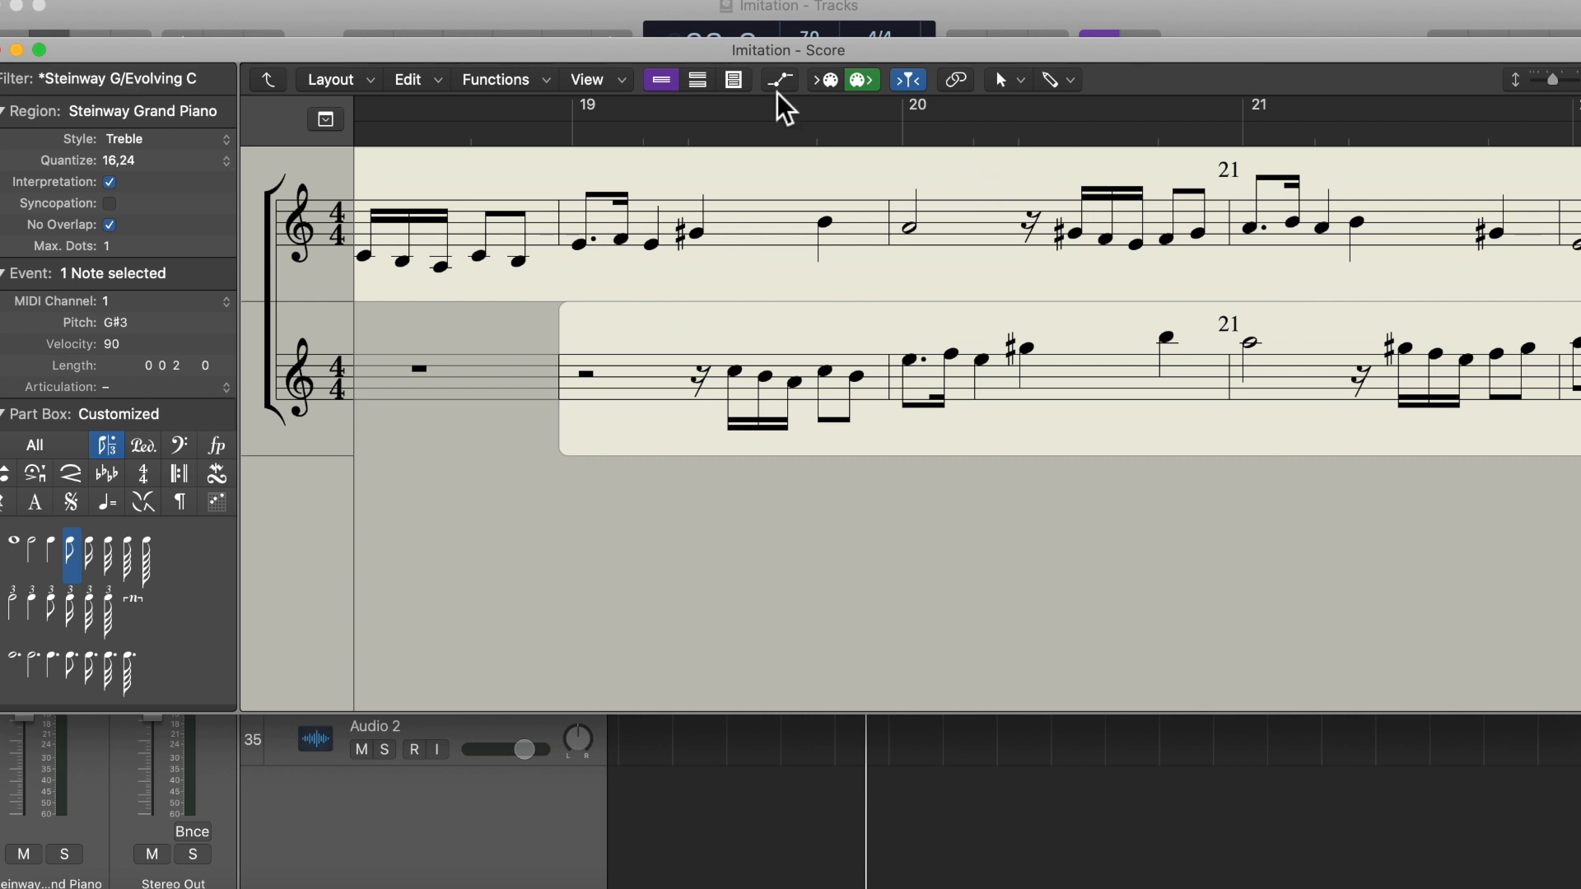
# Step: Close the Score editor and locate the Evolving Currents region at bar 19 and the Steinway region at bar 18
pyautogui.click(1, 51)
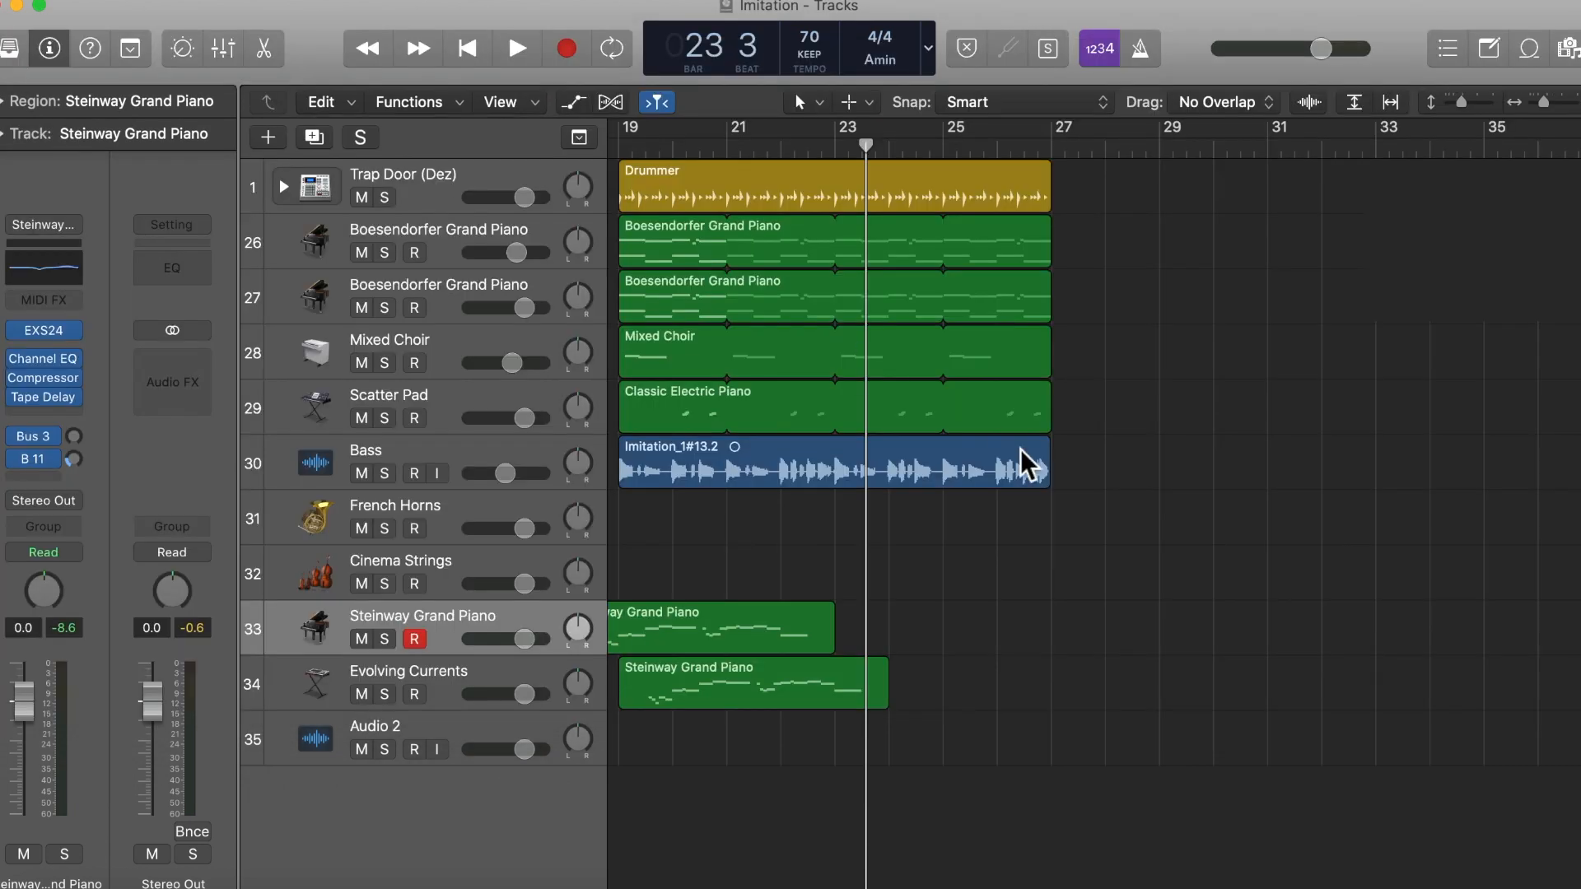
pyautogui.hscroll(-6, 994, 667)
pyautogui.click(953, 681)
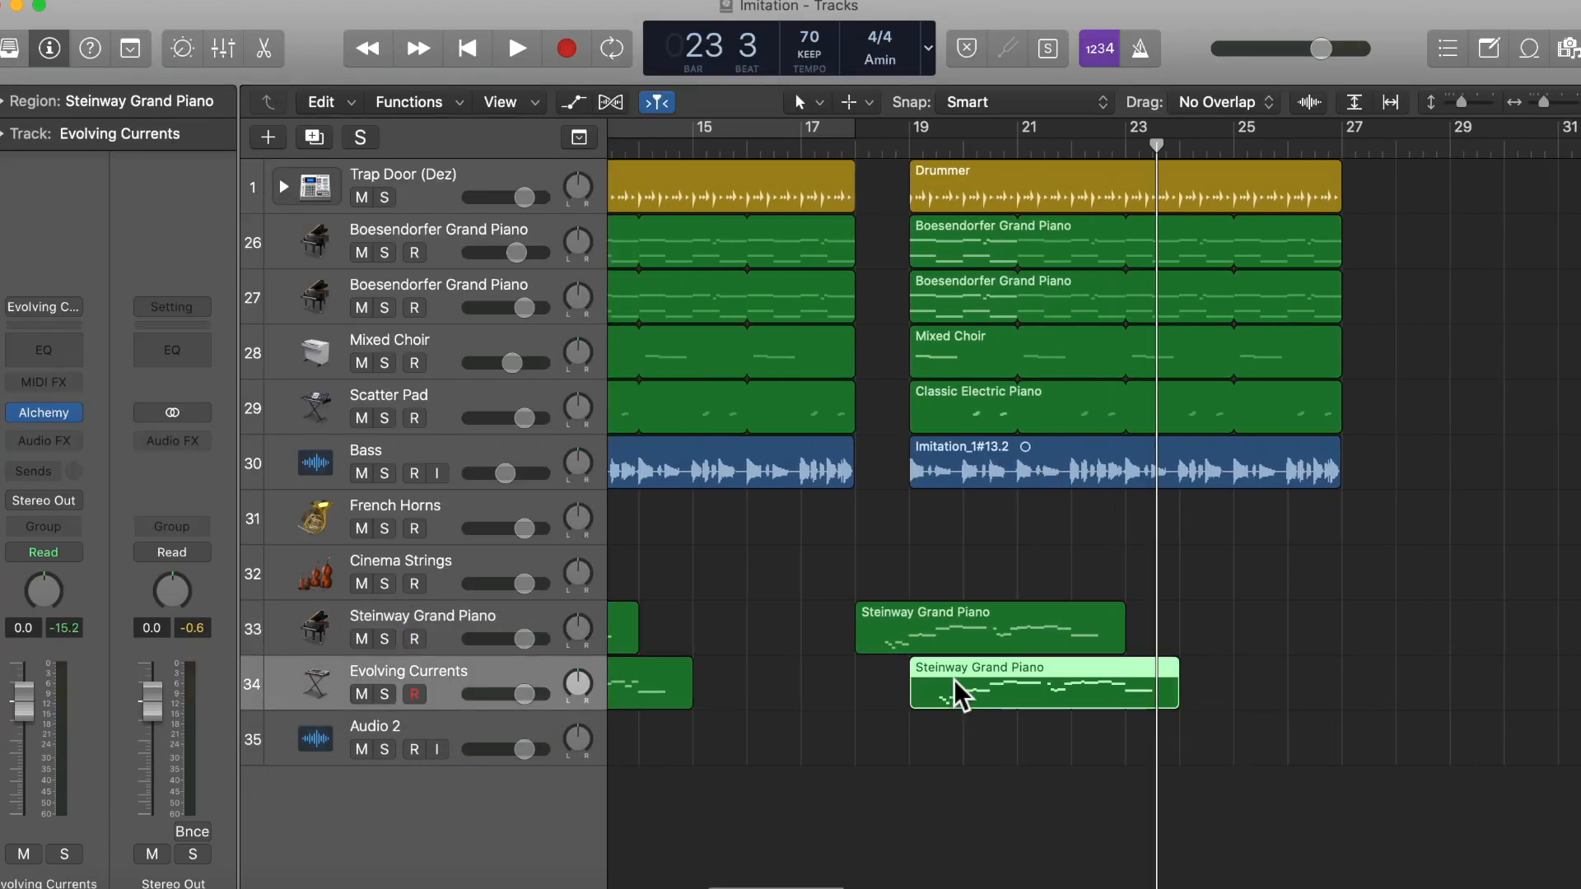
pyautogui.click(957, 625)
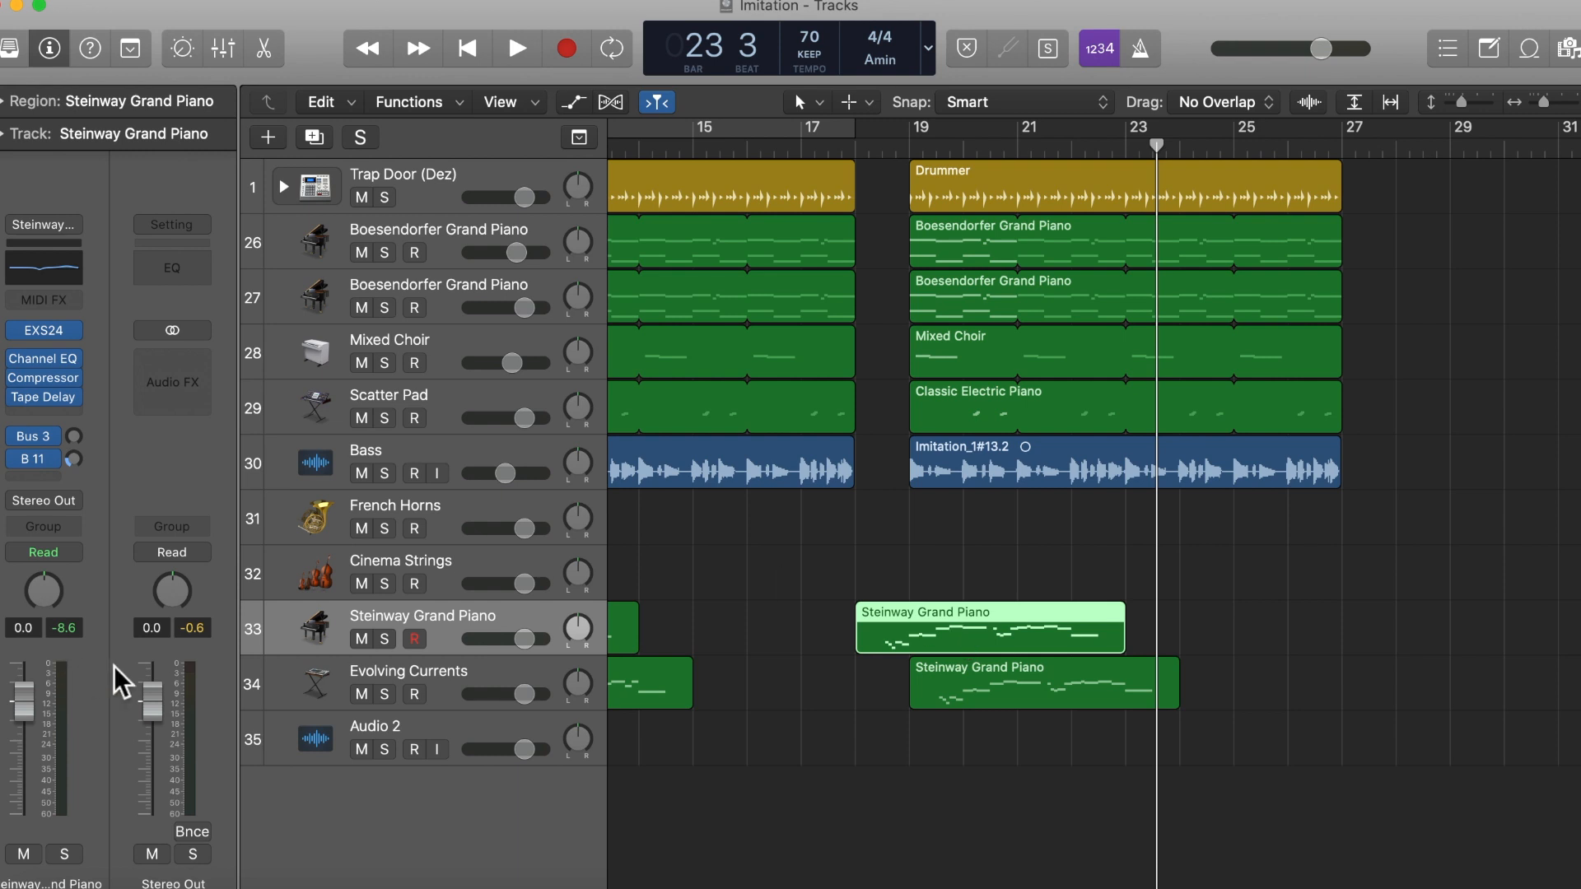
# Step: Mute the Steinway Grand Piano and Evolving Currents tracks and play the backing from bar 19 to bar 20
pyautogui.moveTo(362, 640); pyautogui.dragTo(366, 701)
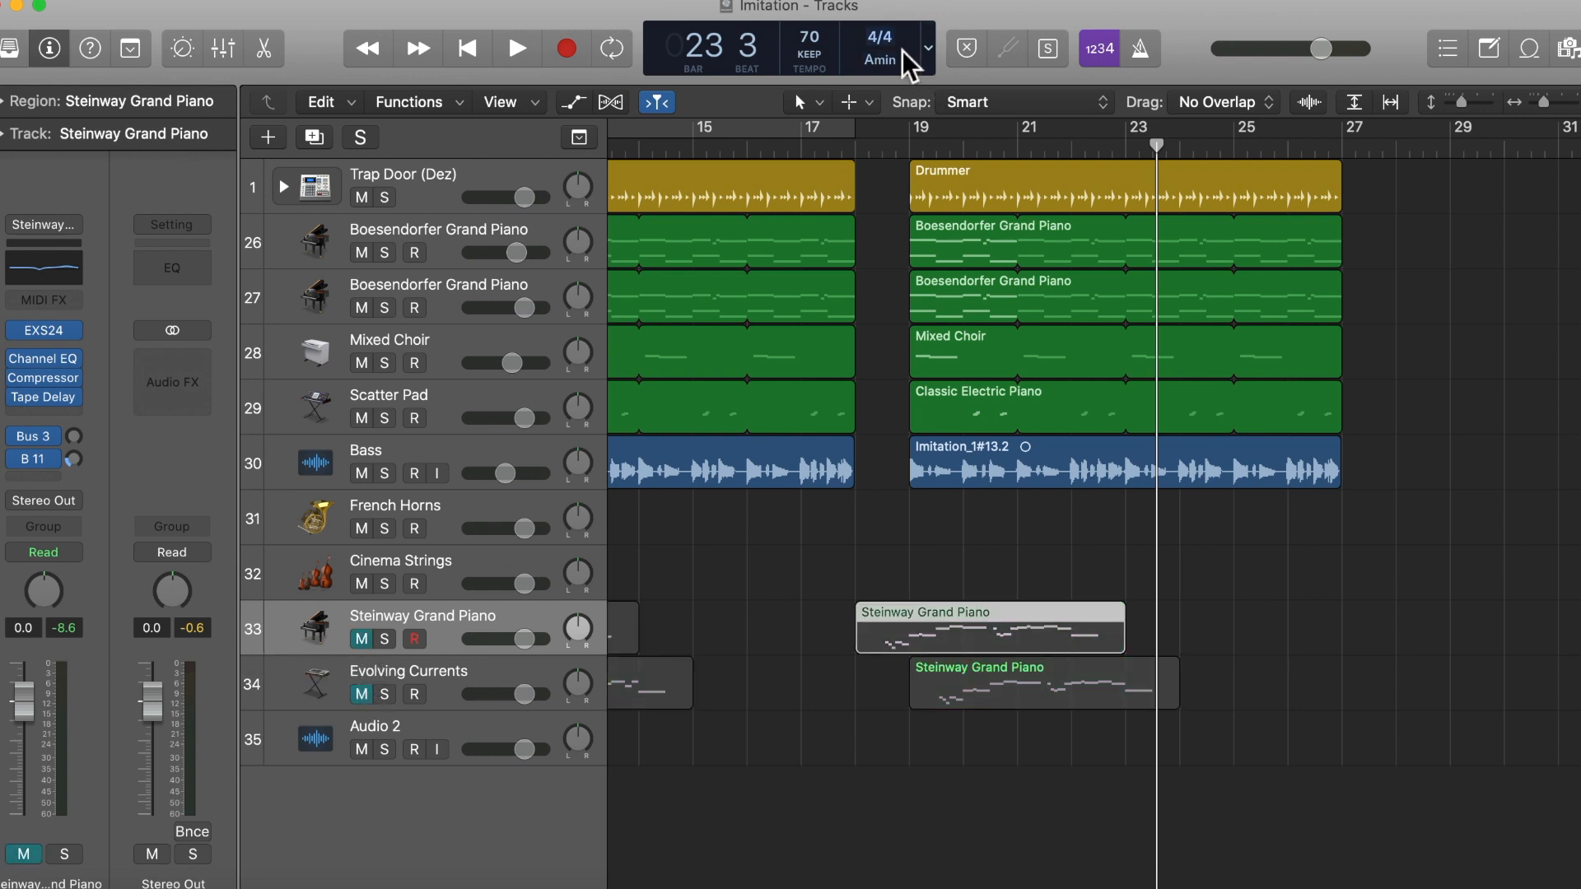
pyautogui.click(911, 150)
pyautogui.press('space')
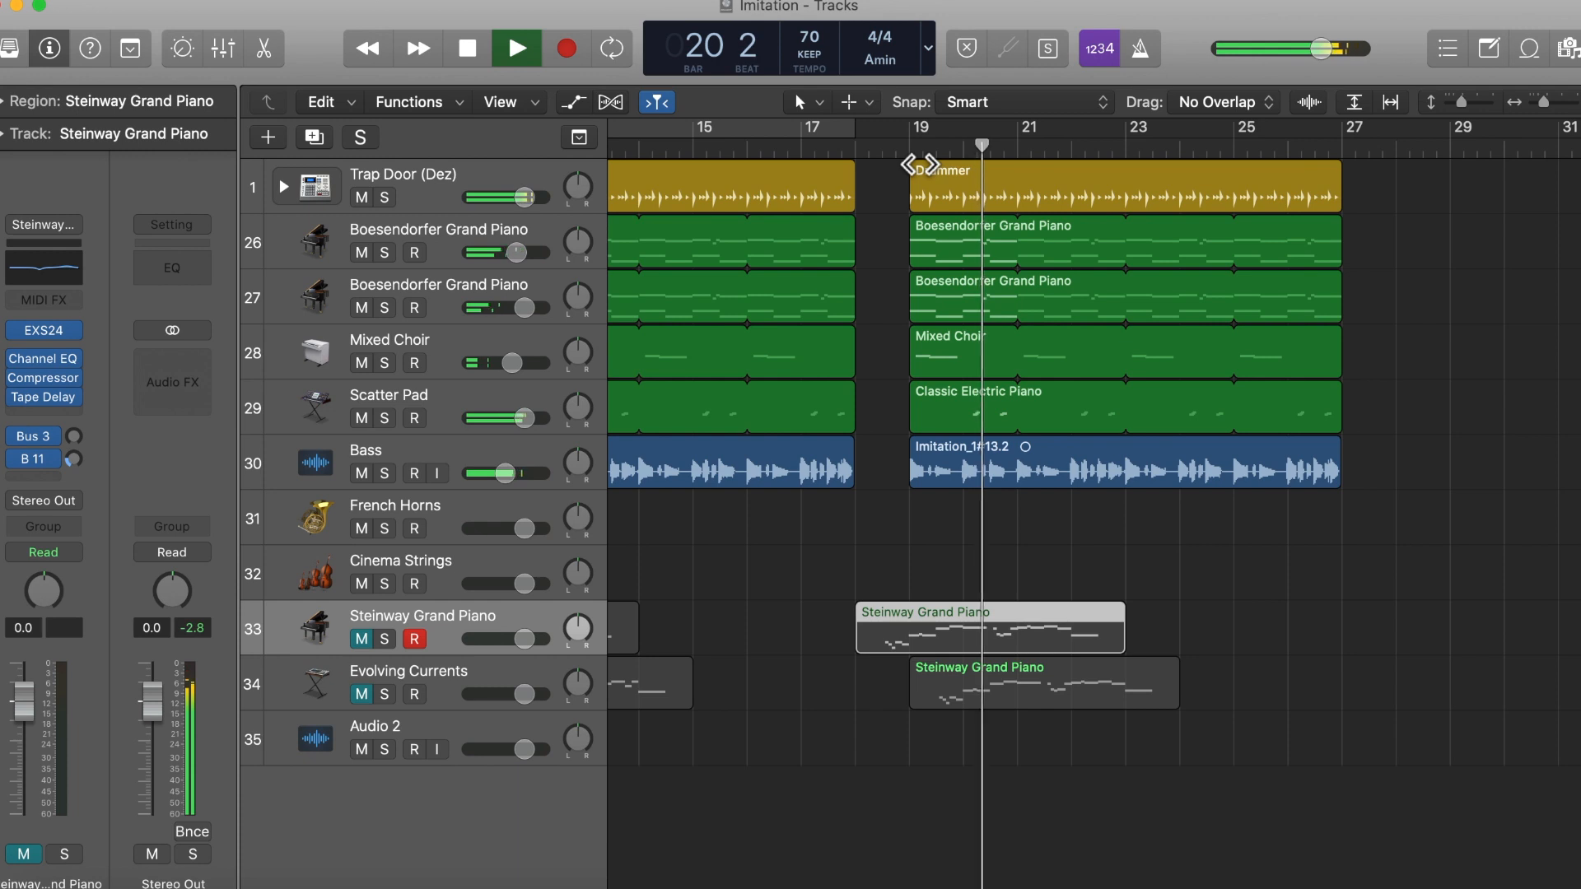
pyautogui.press('space')
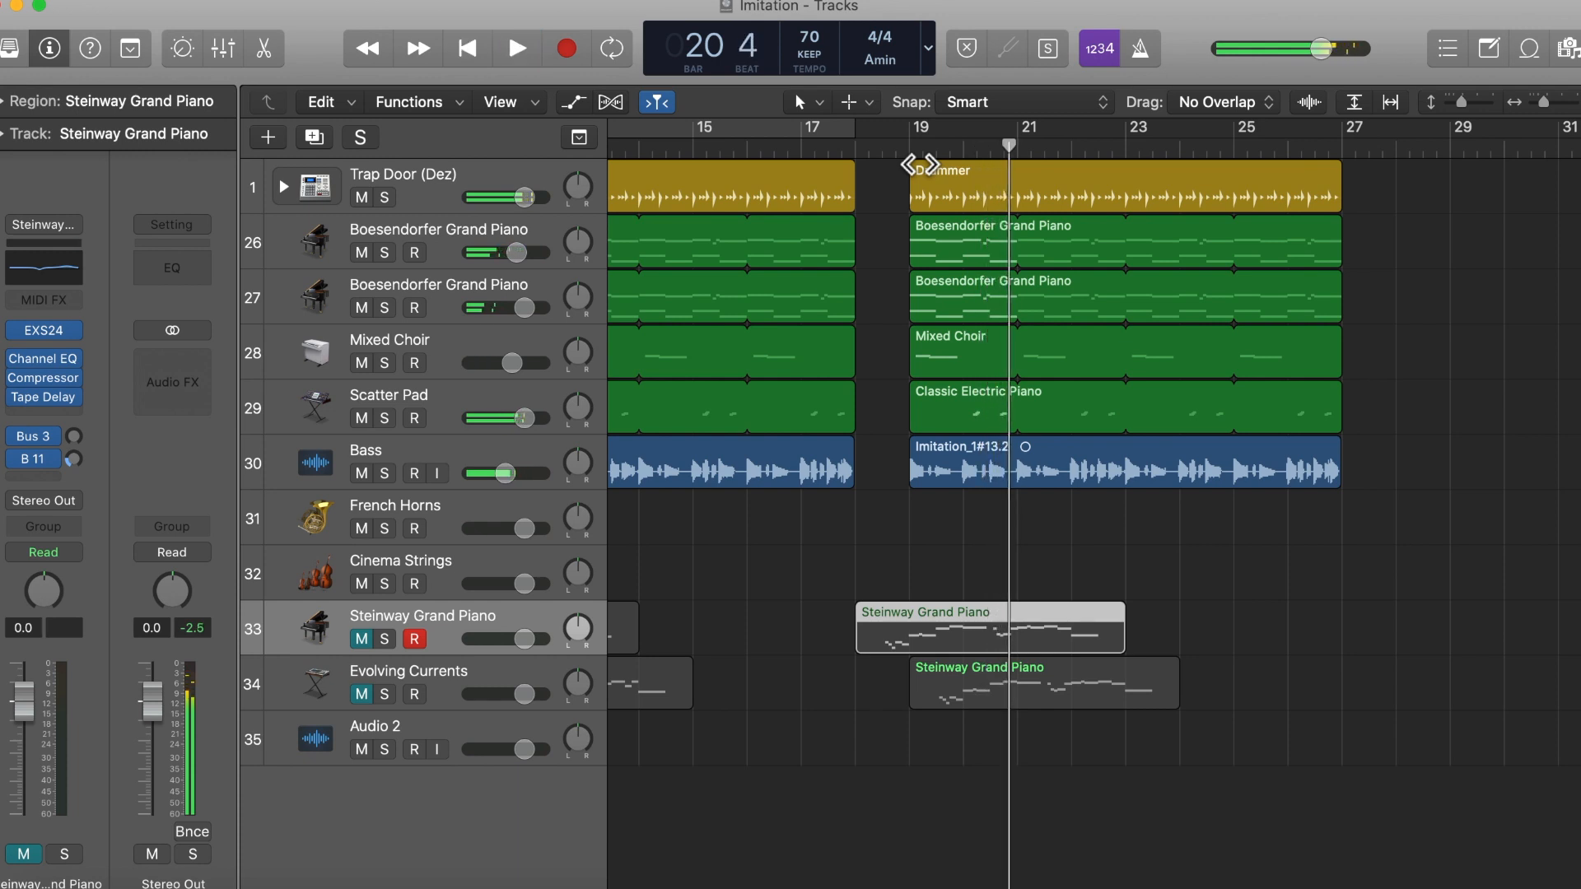